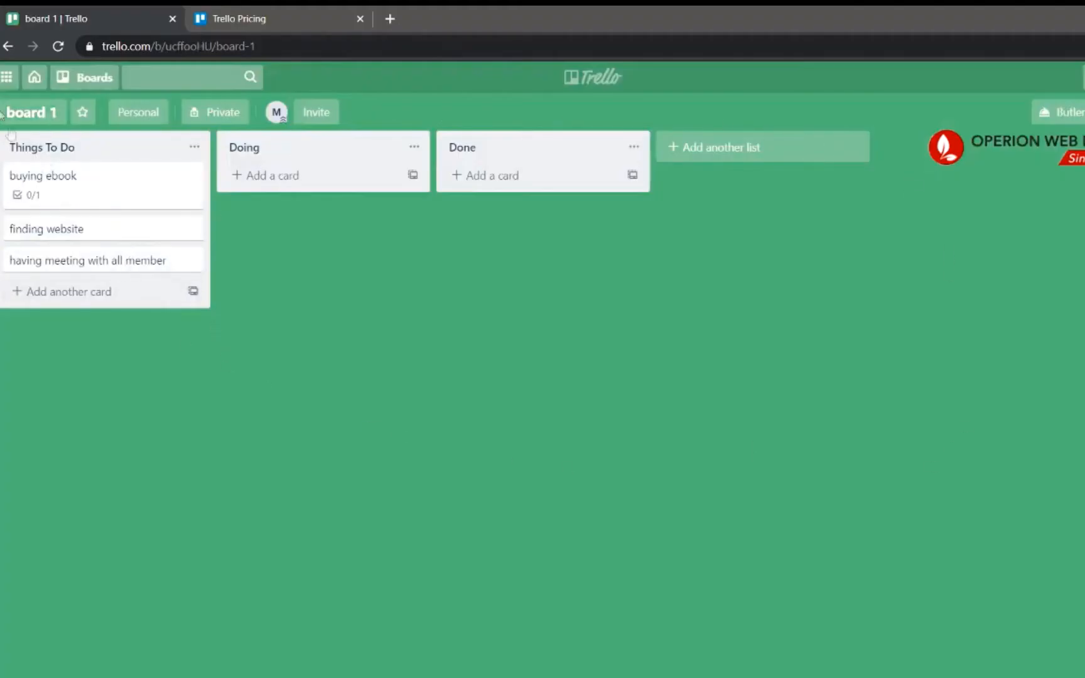
Step: Rename the open board from its title to "first board"
left_click(35, 112)
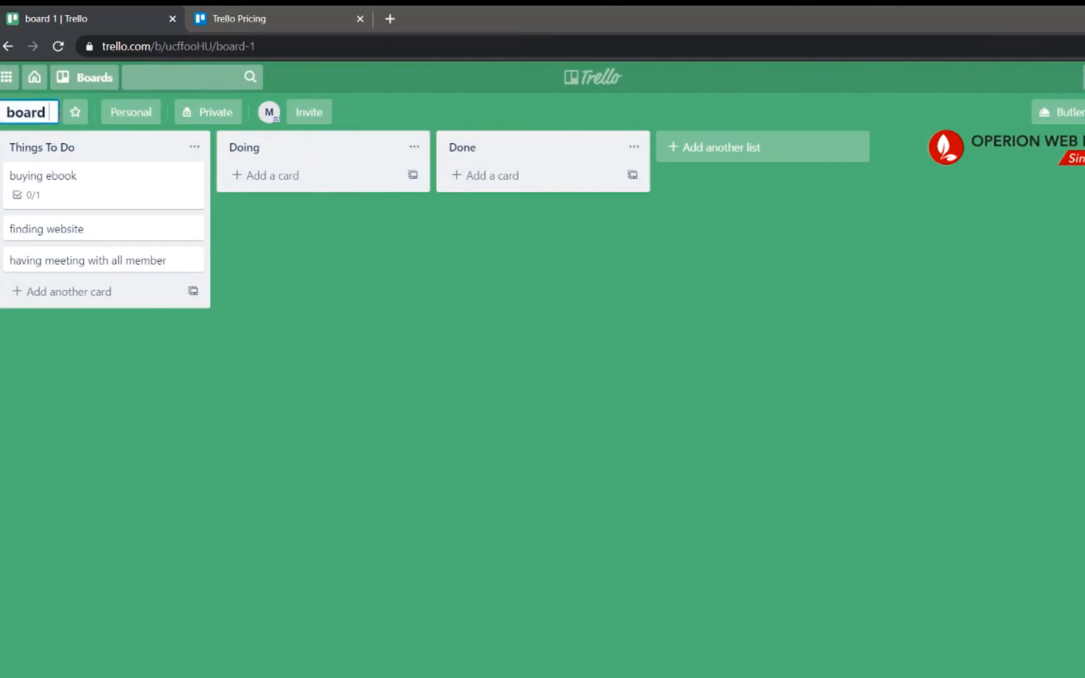
type("first")
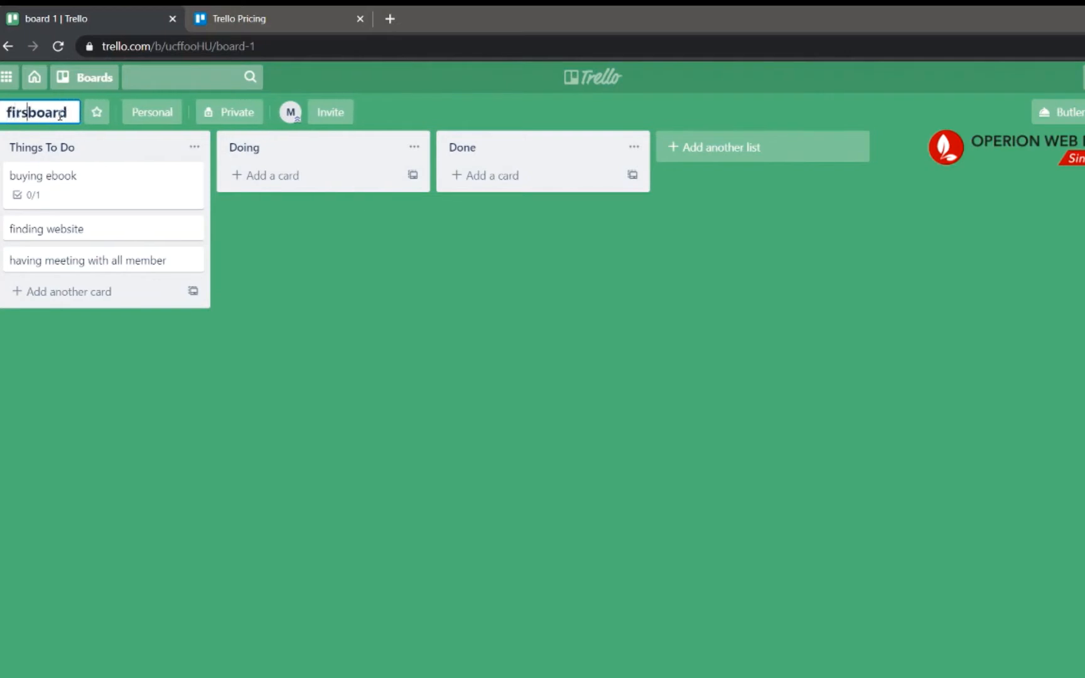
key("Return")
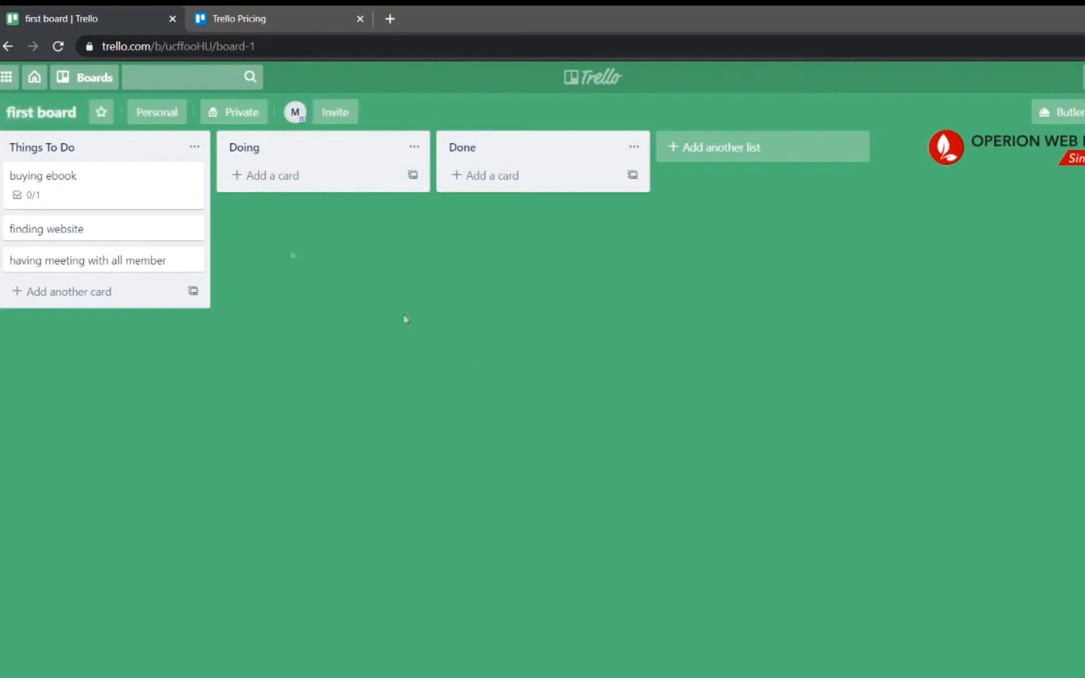
Step: Start a new team from the boards overview, named "My team 1" with the team type Small Business
left_click(35, 81)
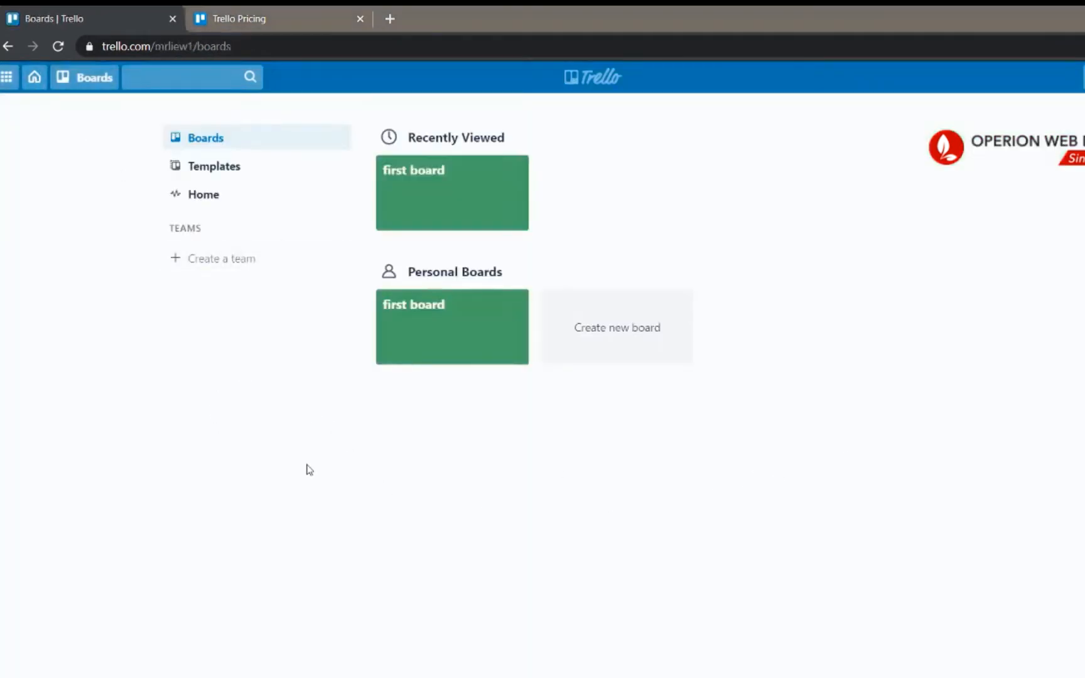
left_click(260, 259)
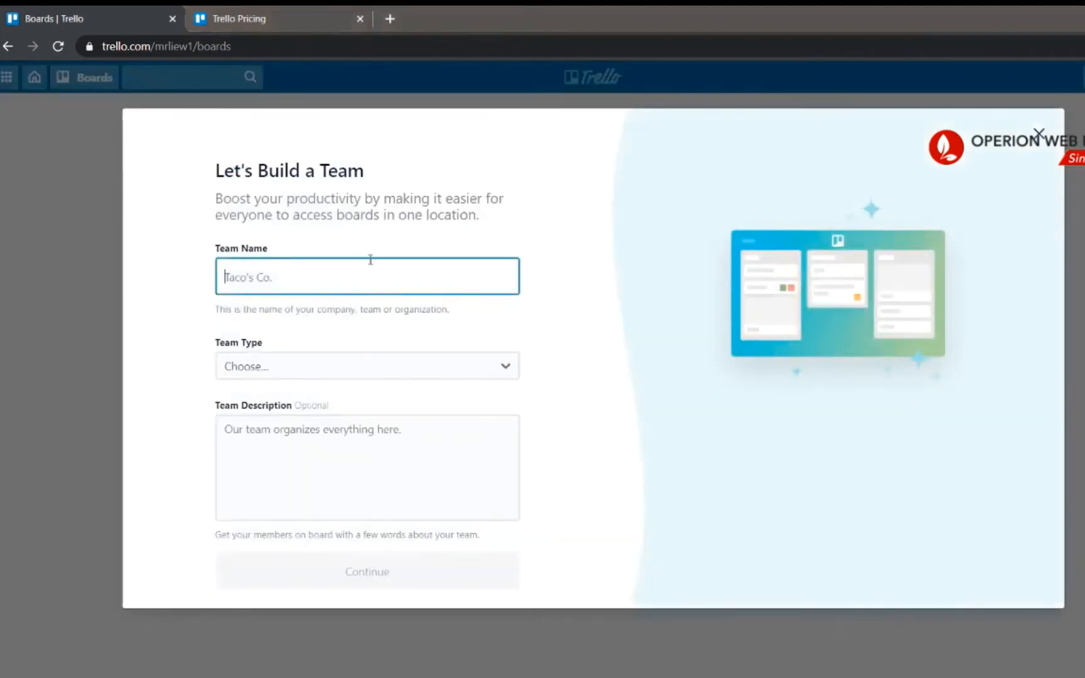
type("My team 1")
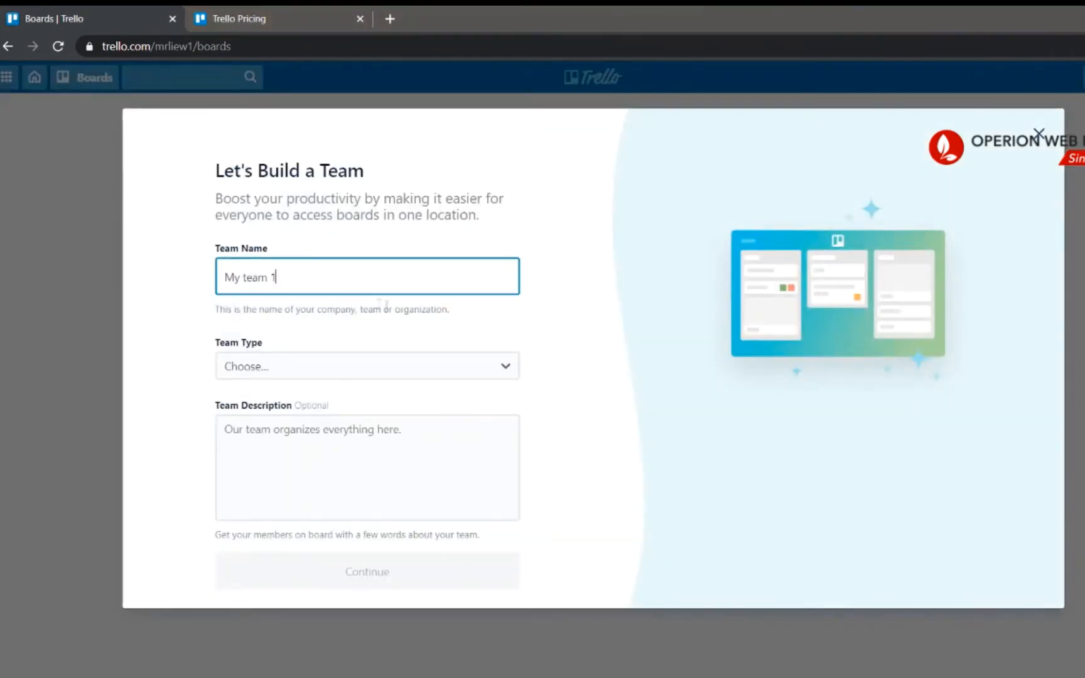
left_click(468, 367)
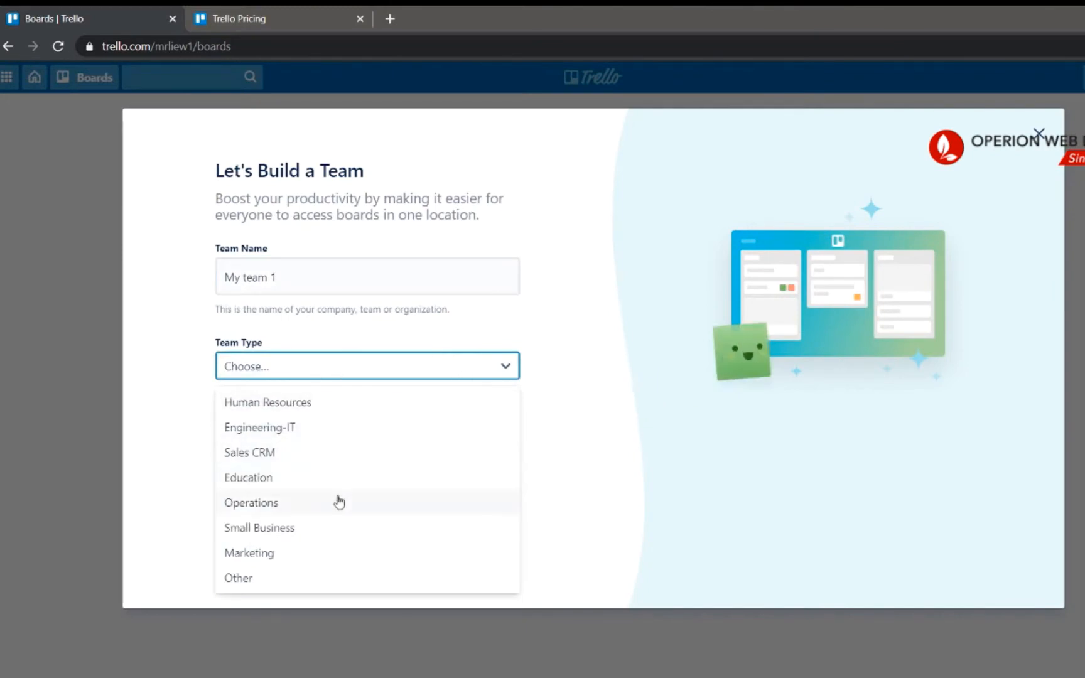
left_click(316, 528)
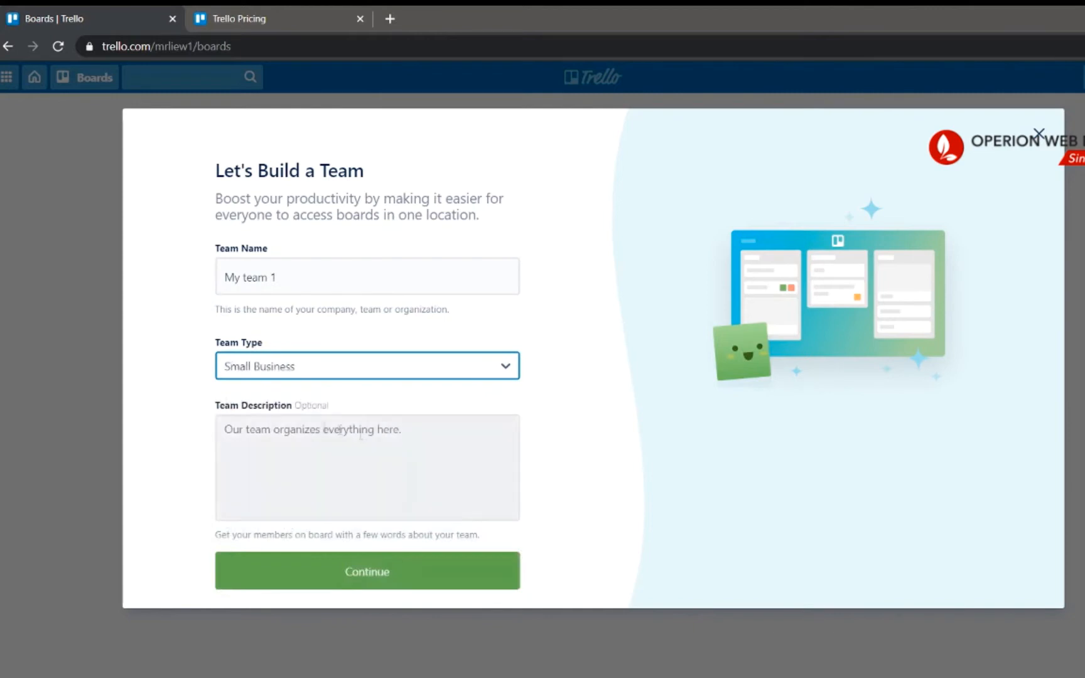
Step: Finish creating the team with the optional description left blank, and postpone inviting members
left_click(268, 430)
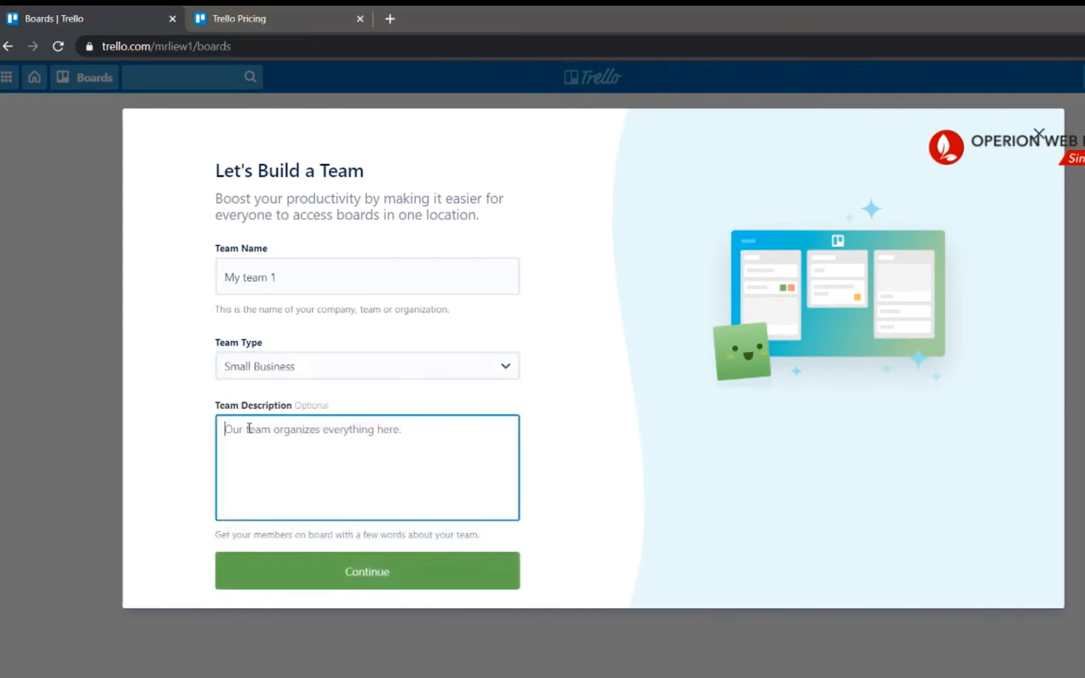
left_click_drag(227, 412, 327, 411)
left_click(296, 434)
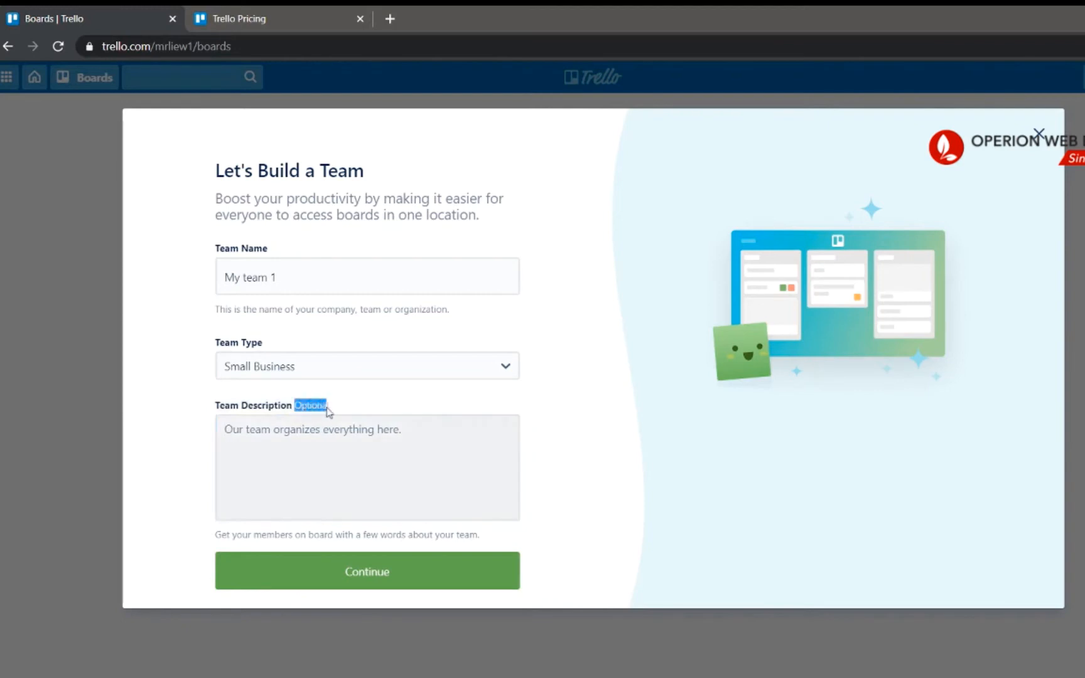
left_click(336, 412)
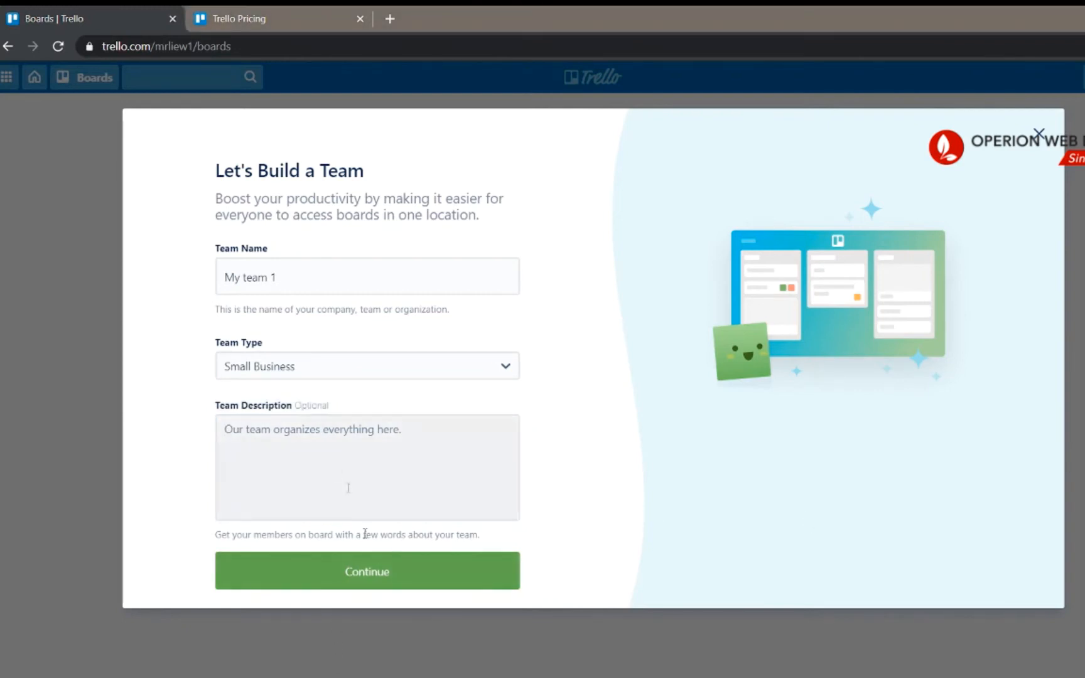
left_click(391, 586)
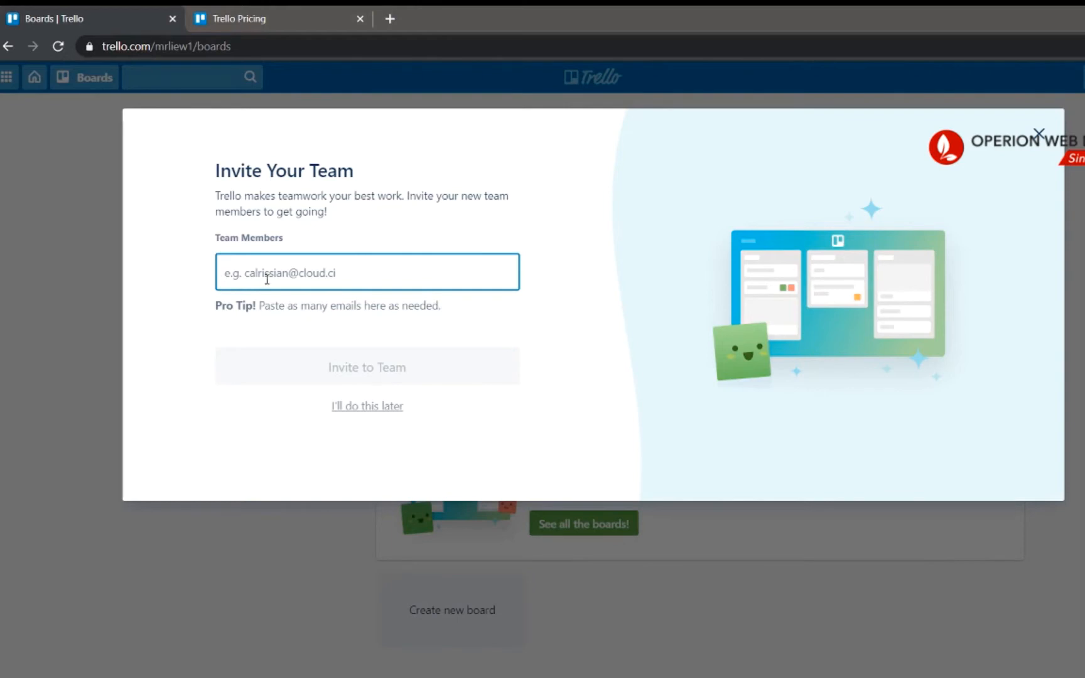
left_click(367, 406)
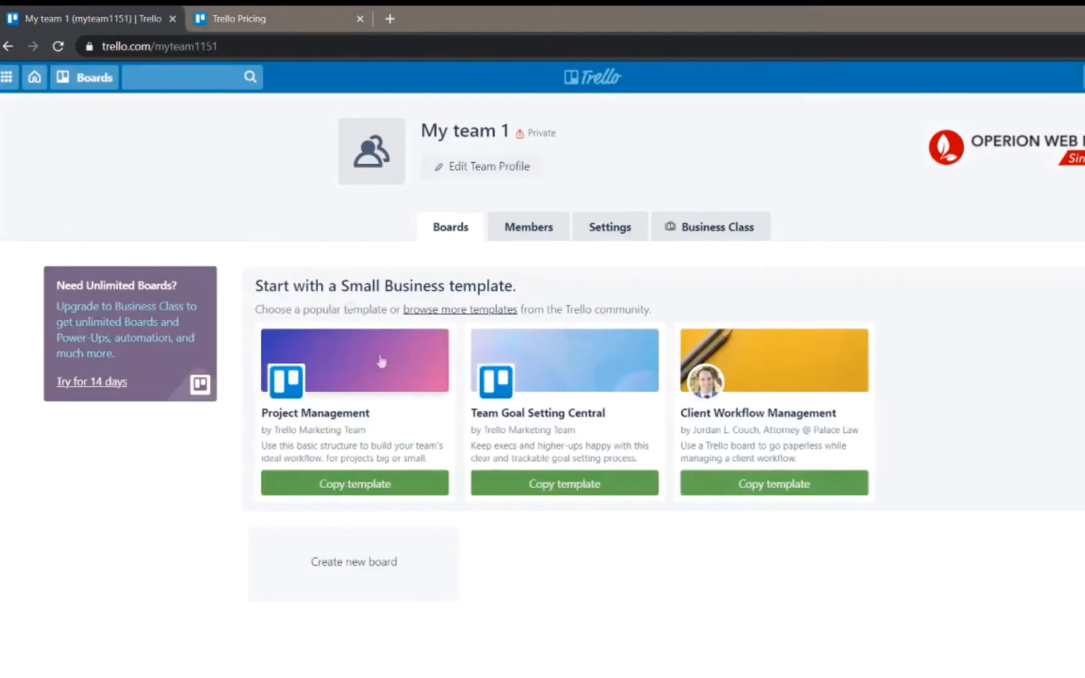
Step: Review the team's member invitation page and the visibility options in its settings
left_click(524, 232)
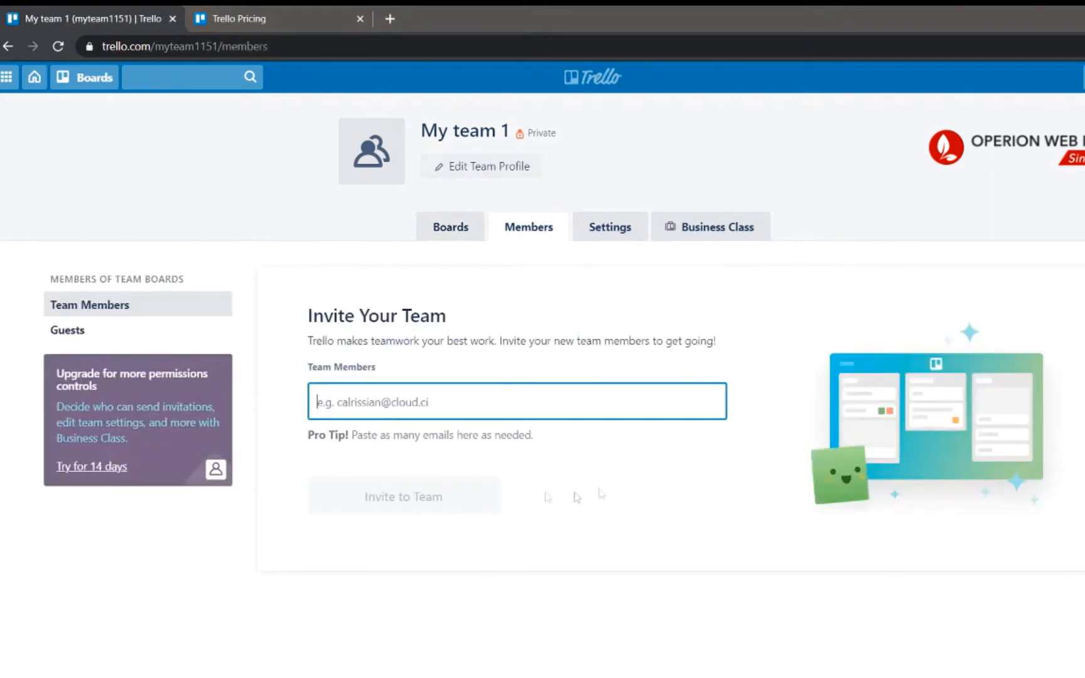
left_click(631, 226)
scroll(824, 350, "down", 1)
scroll(300, 295, "up", 1)
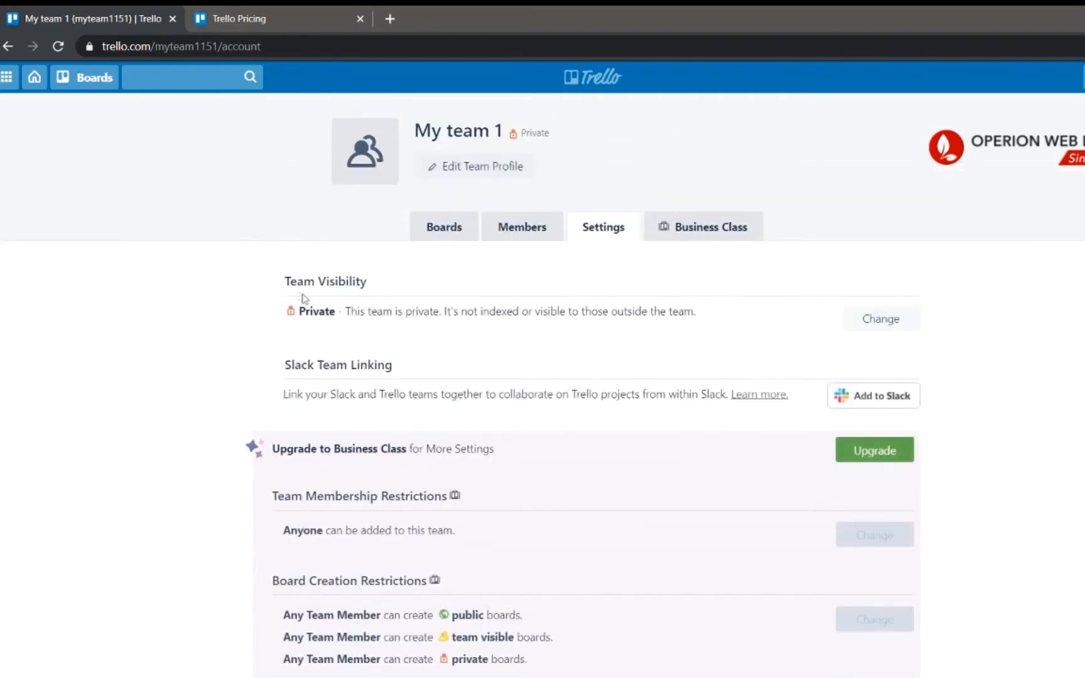
left_click_drag(284, 281, 408, 300)
left_click(408, 296)
scroll(485, 321, "down", 1)
scroll(691, 333, "up", 1)
left_click(886, 320)
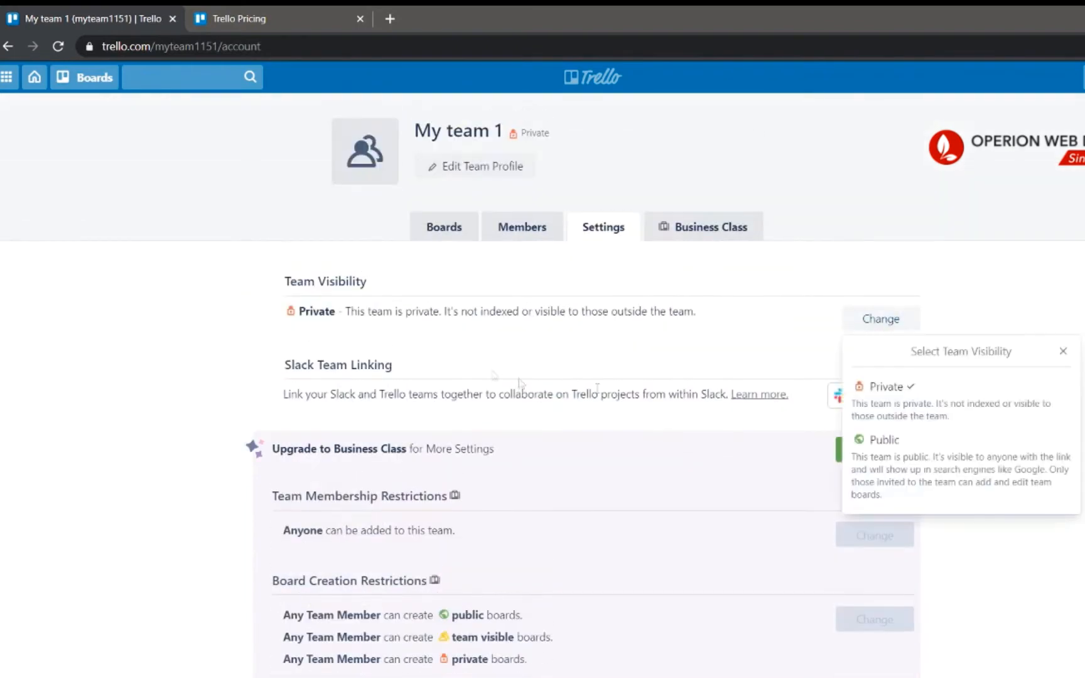
left_click(700, 320)
Step: Examine the Business Class settings for team membership, board creation and board deletion restrictions
scroll(801, 323, "down", 4)
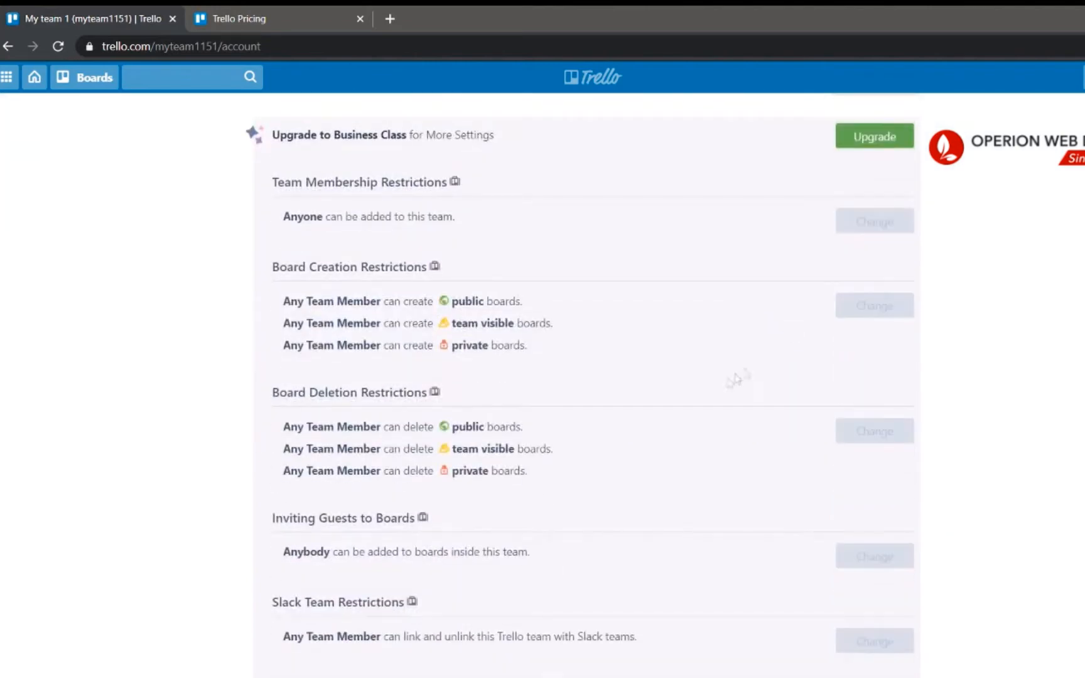
scroll(732, 383, "up", 4)
scroll(552, 438, "down", 2)
left_click_drag(237, 296, 407, 293)
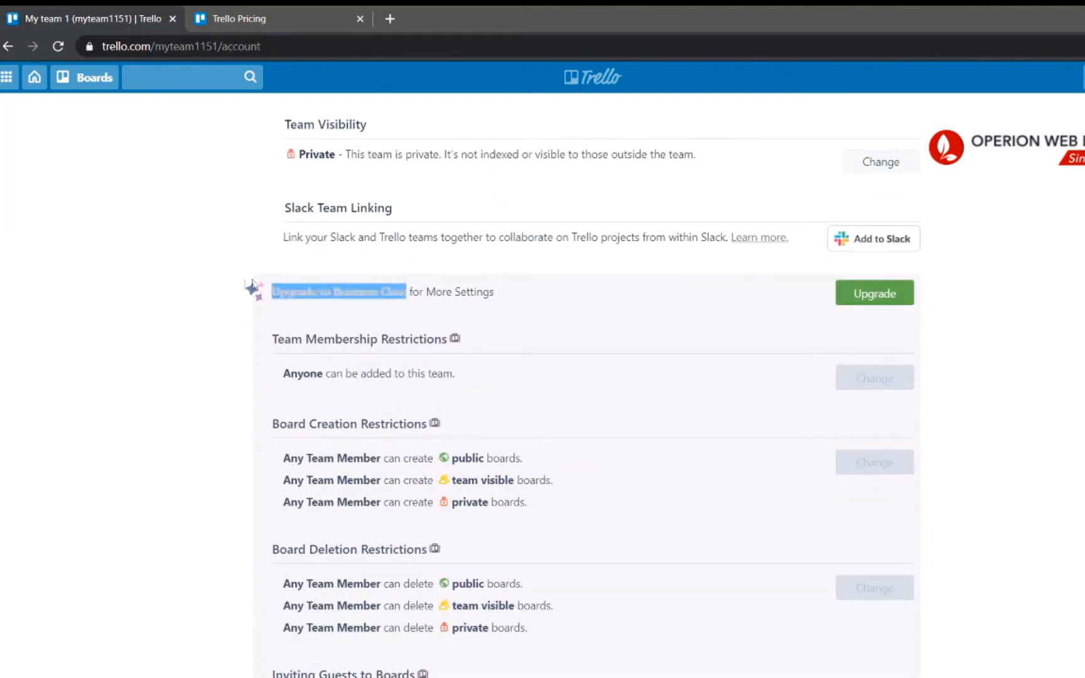
left_click_drag(269, 339, 561, 335)
left_click(563, 337)
scroll(552, 333, "down", 1)
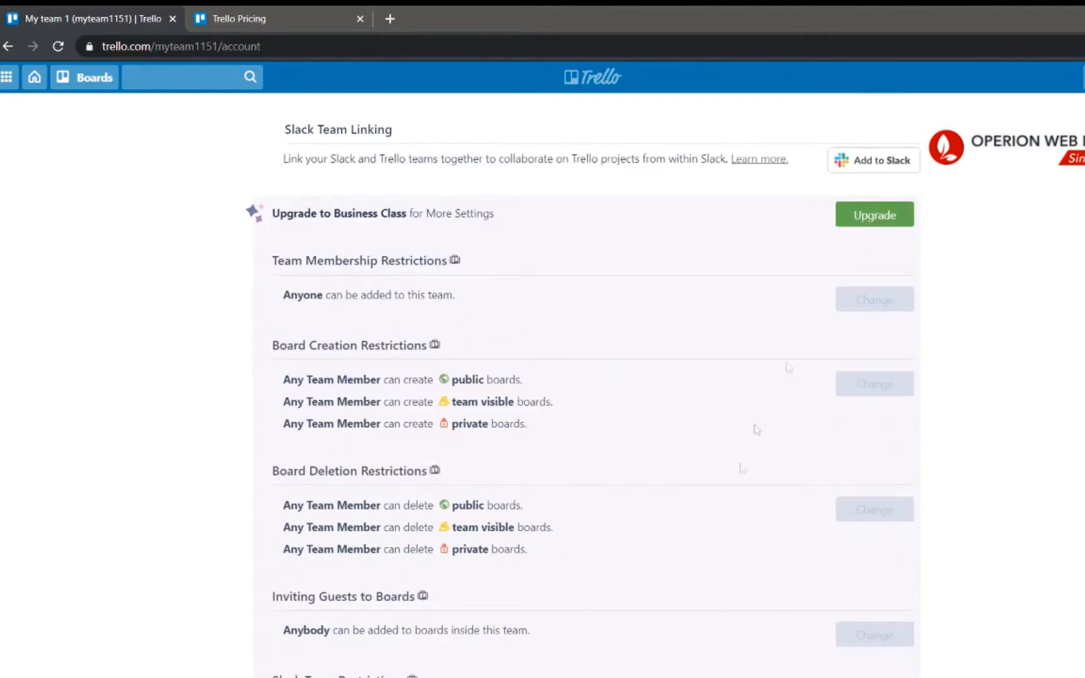
scroll(519, 376, "up", 4)
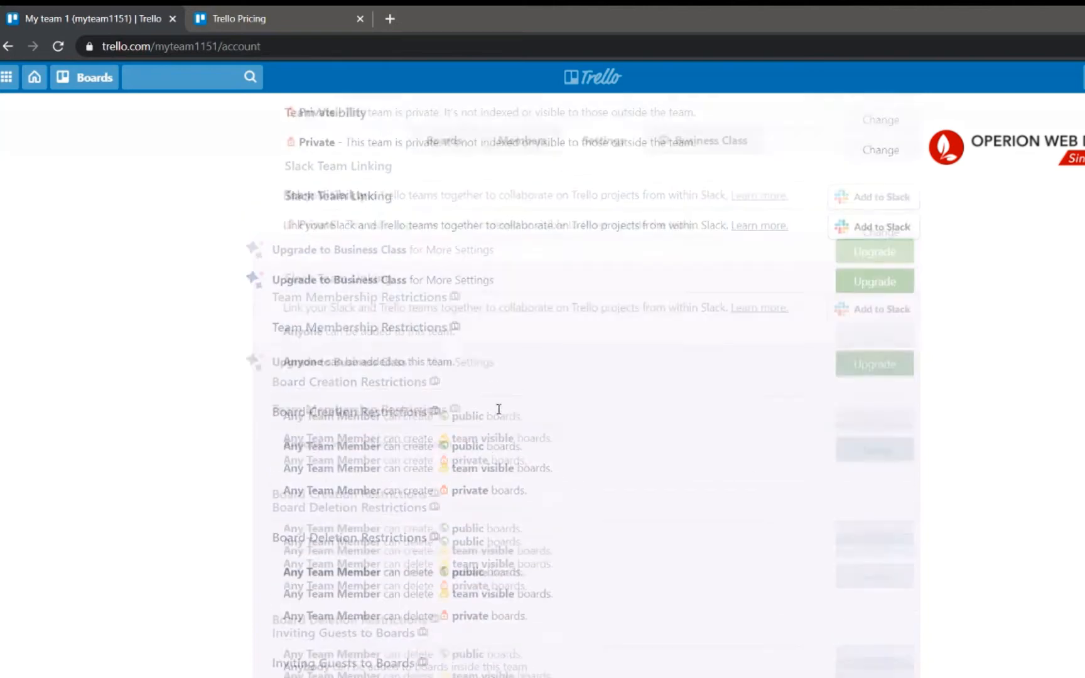
Step: Review the editable profile details of My team 1 and close the form without altering any field
left_click(446, 226)
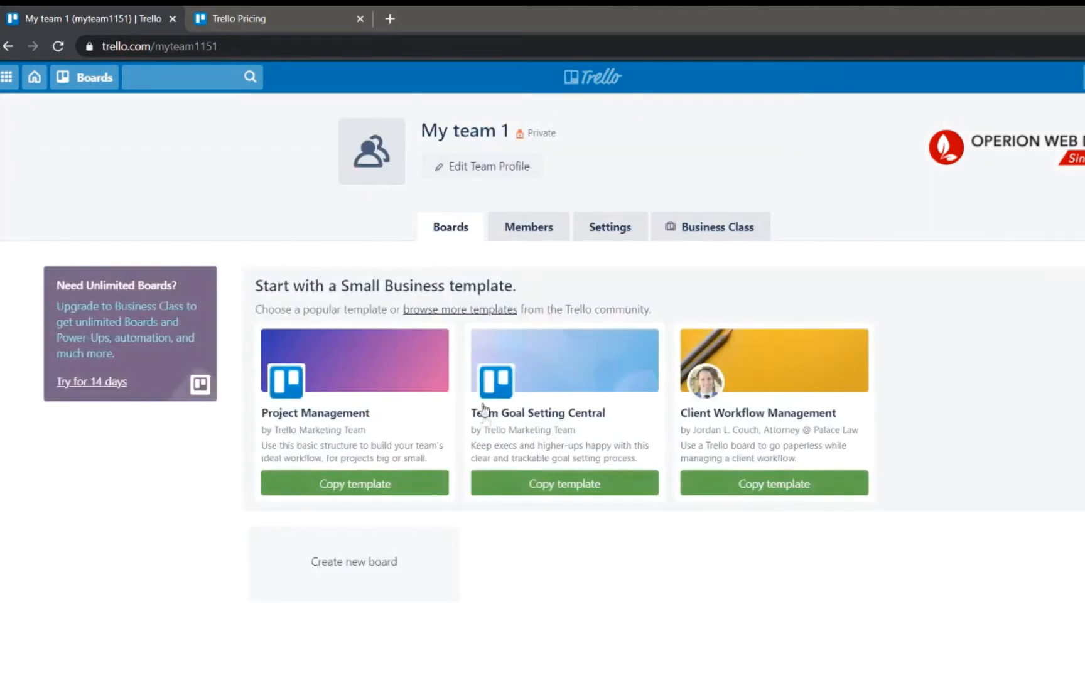
left_click(494, 176)
left_click(553, 212)
left_click(705, 347)
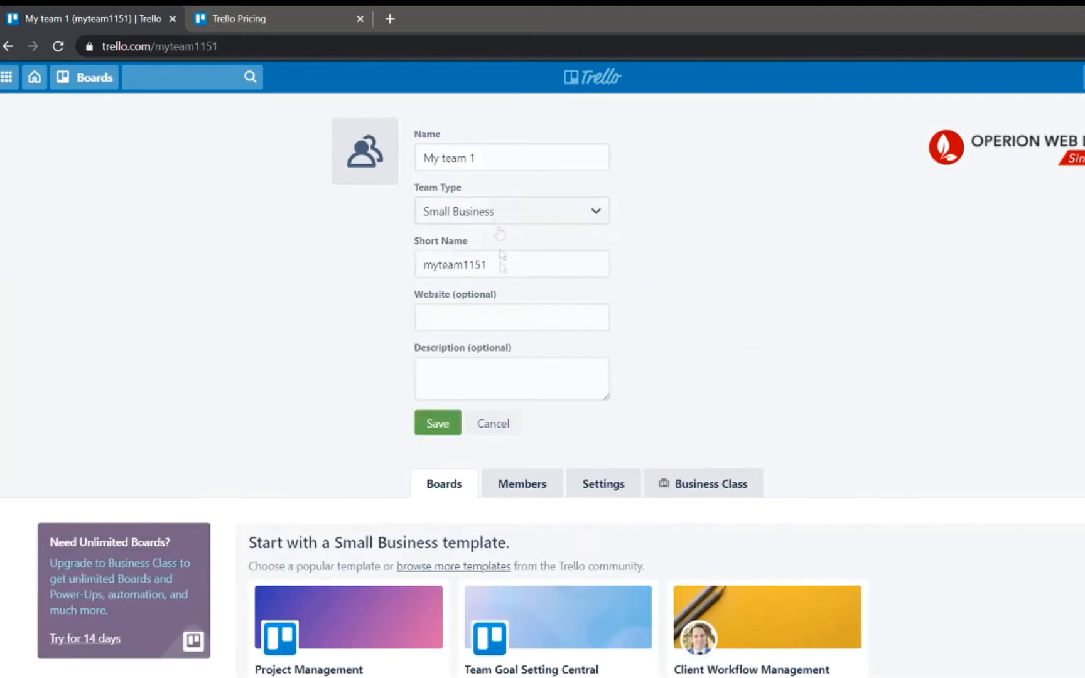
left_click(459, 427)
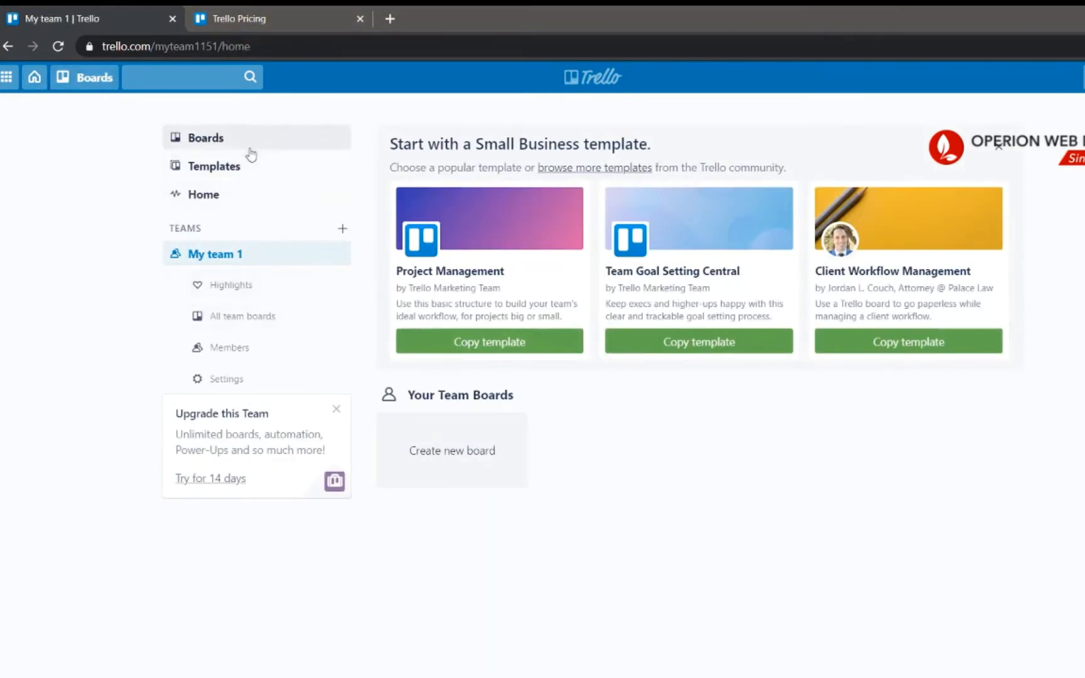
Step: Start a new board titled "team project 1" from the boards overview, assigned to My team 1
left_click(206, 139)
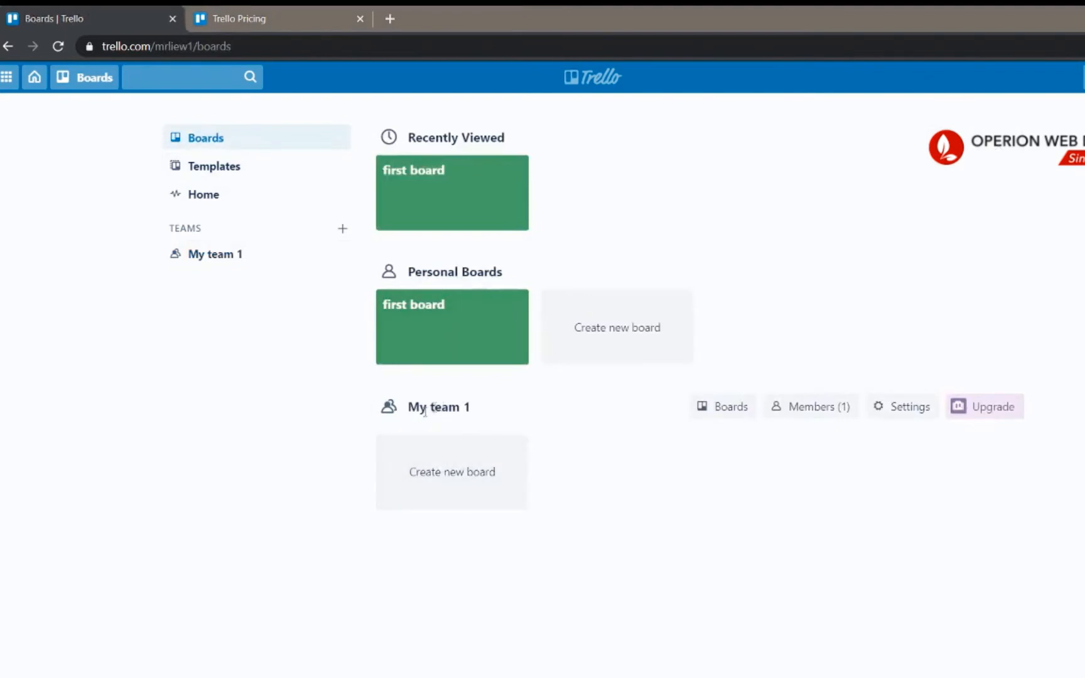
left_click(487, 477)
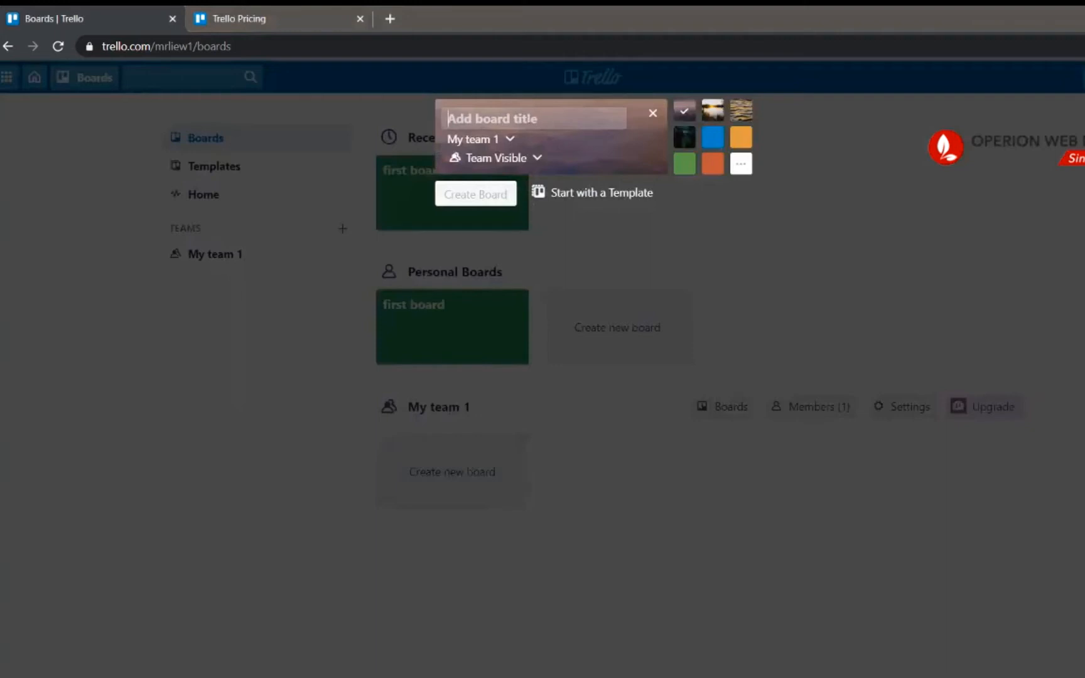
type("team project 1")
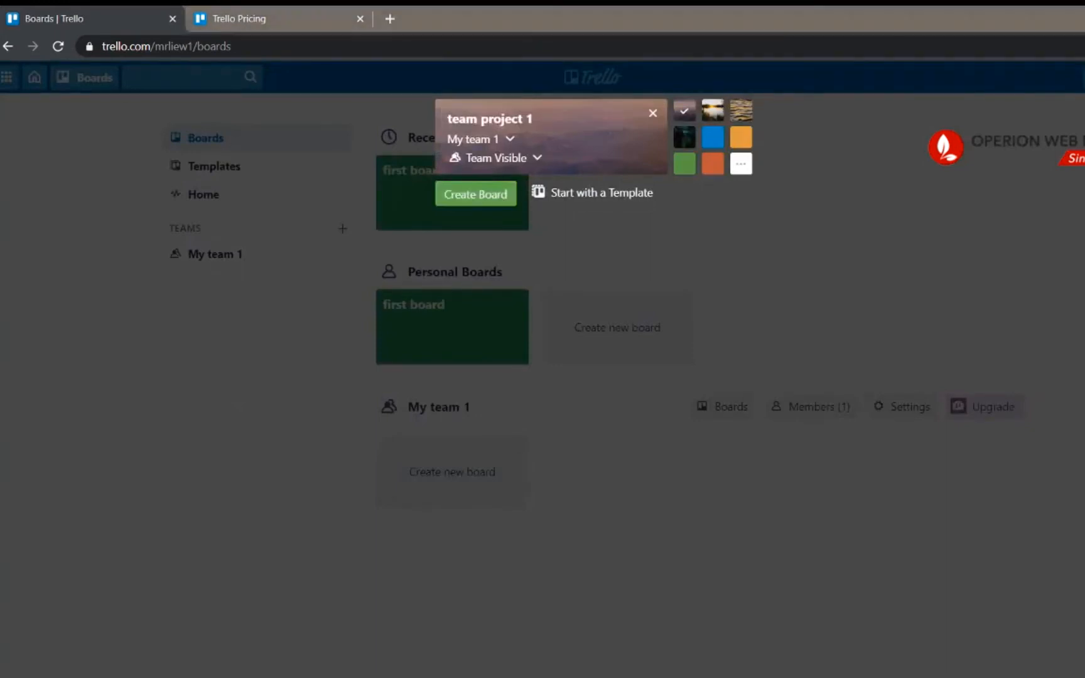
left_click(508, 139)
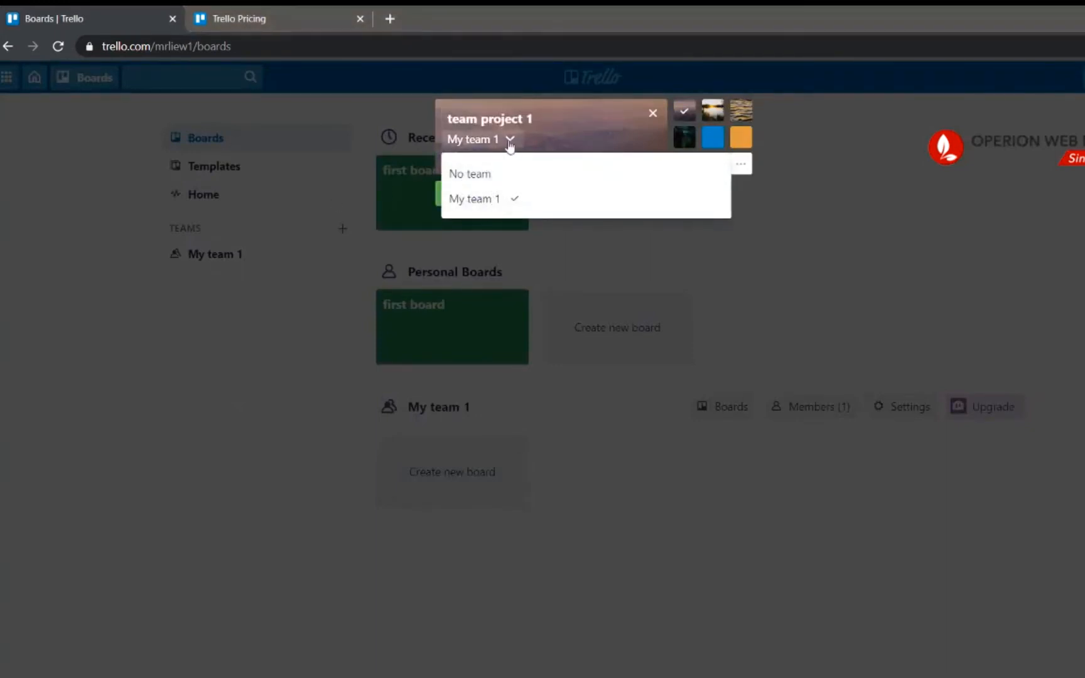
left_click(516, 199)
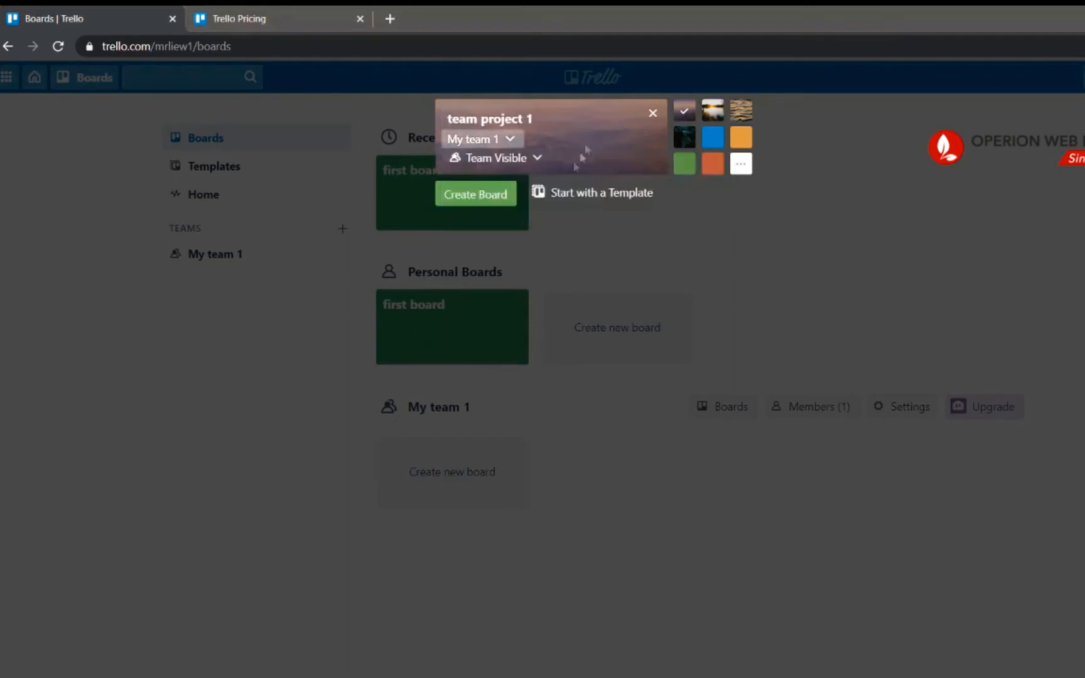
Step: Try several backgrounds for the new board, choose the dark fern photo and create the board
left_click(713, 165)
left_click(684, 164)
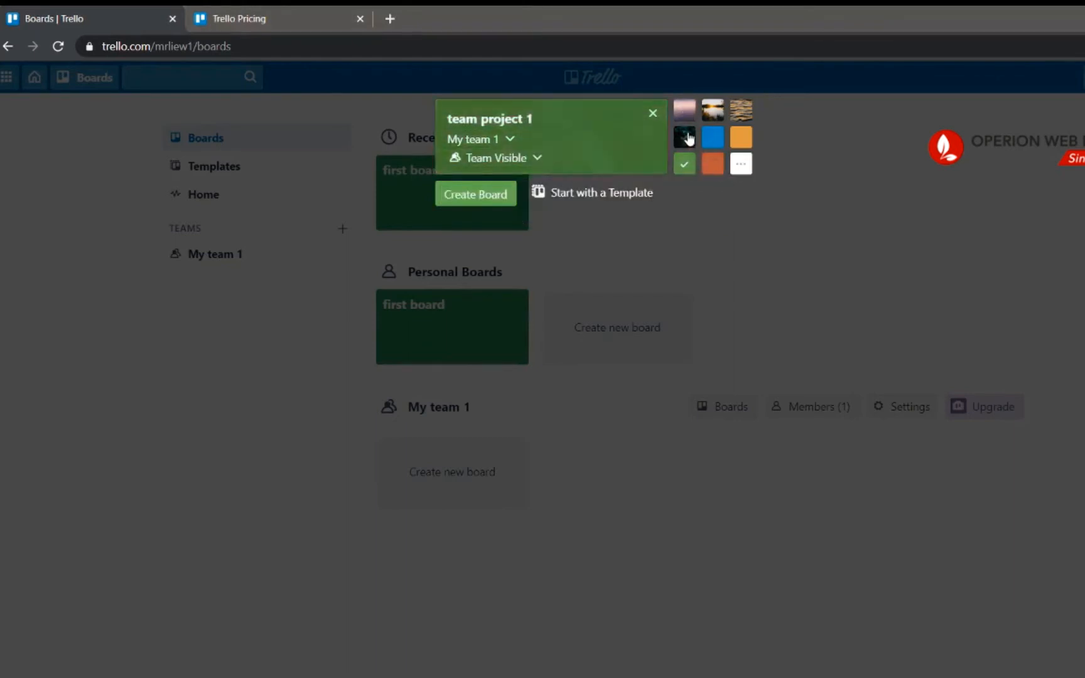
left_click(684, 137)
left_click(684, 110)
left_click(713, 110)
left_click(741, 110)
left_click(684, 137)
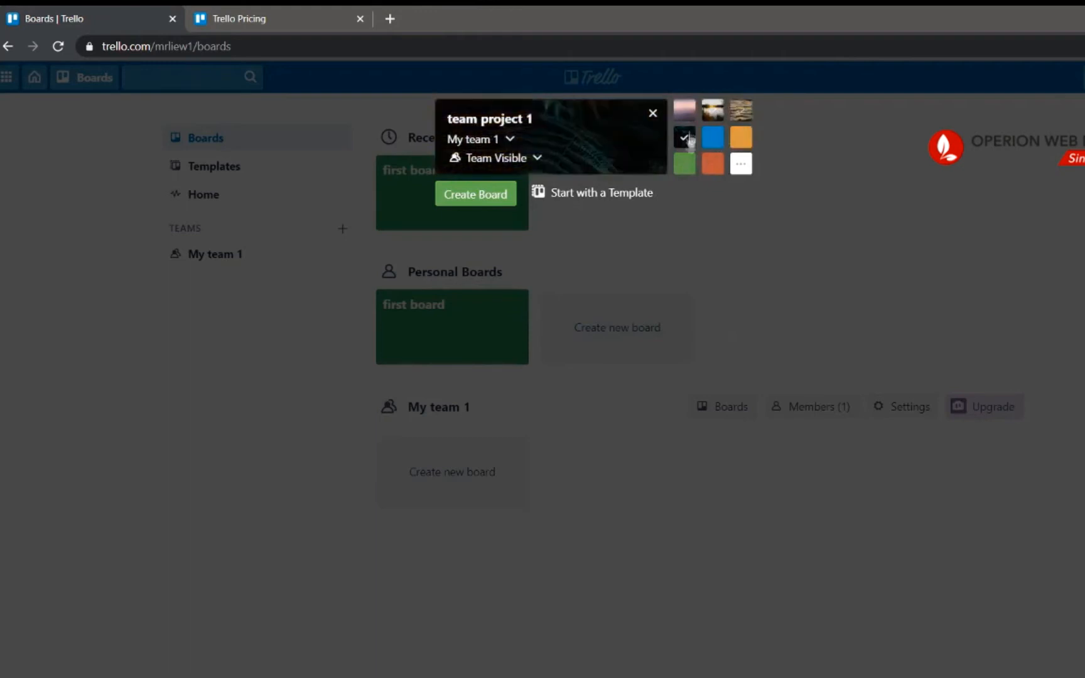
left_click(484, 195)
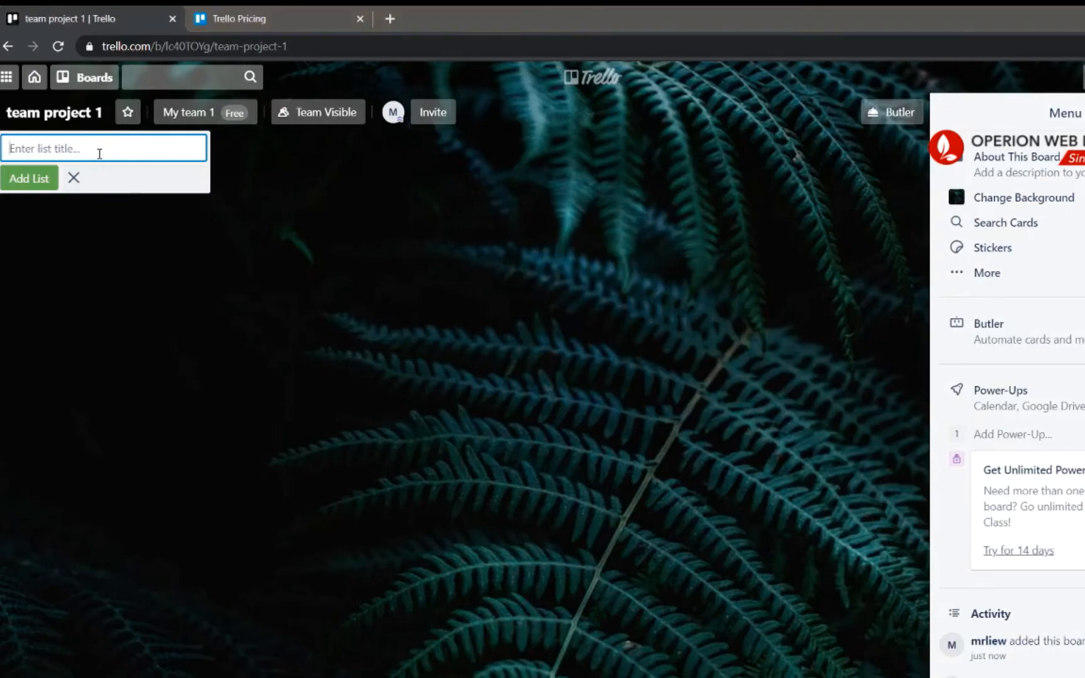
Step: Add three lists to the board titled "things to do", "doing" and "done"
type("things to do")
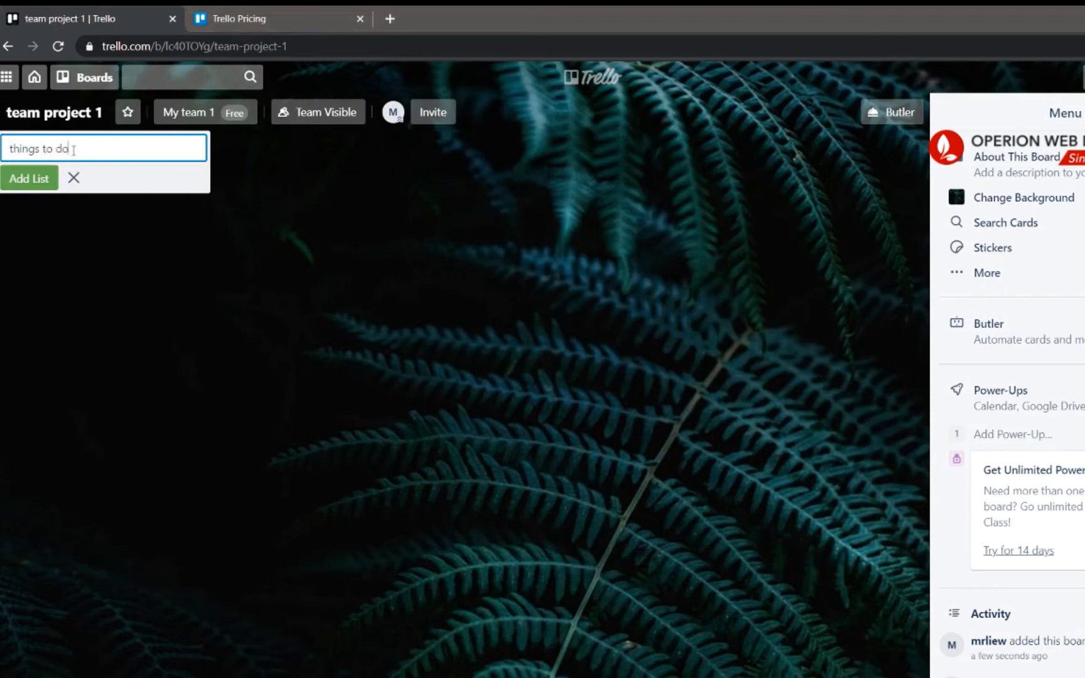
key("Return")
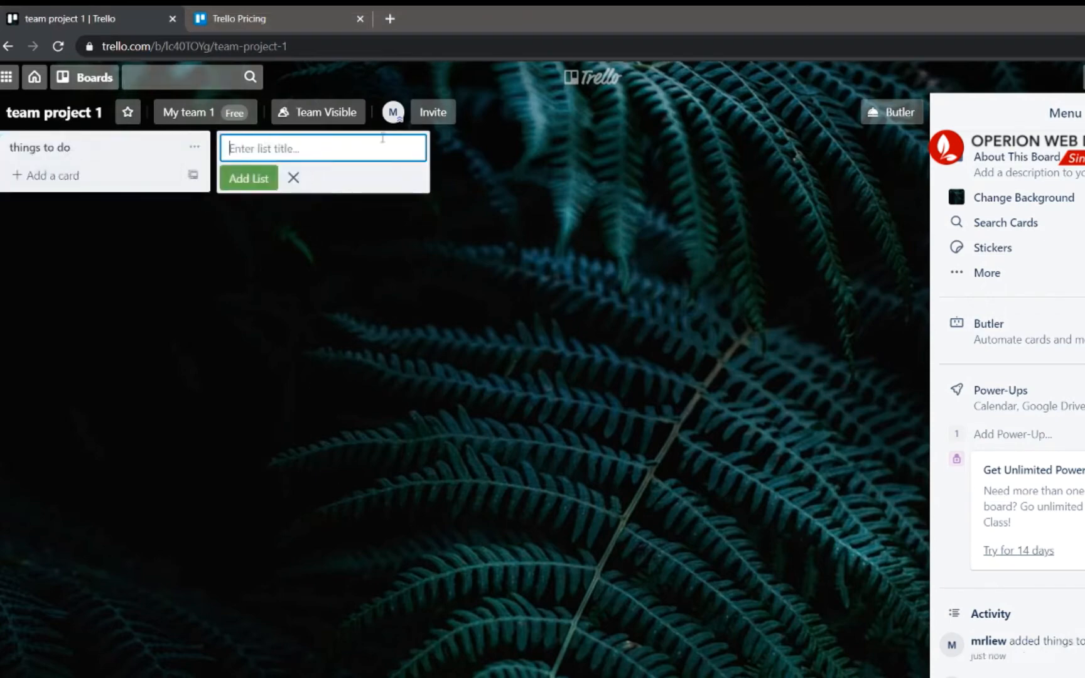
type("doing")
key("Return")
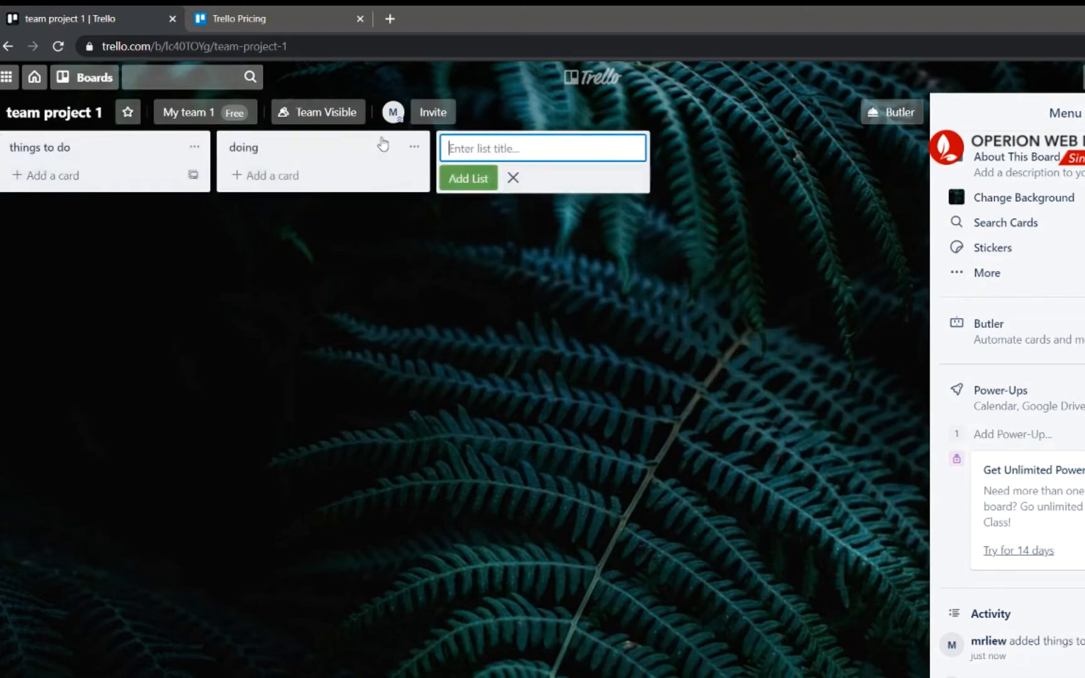
type("done")
key("Return")
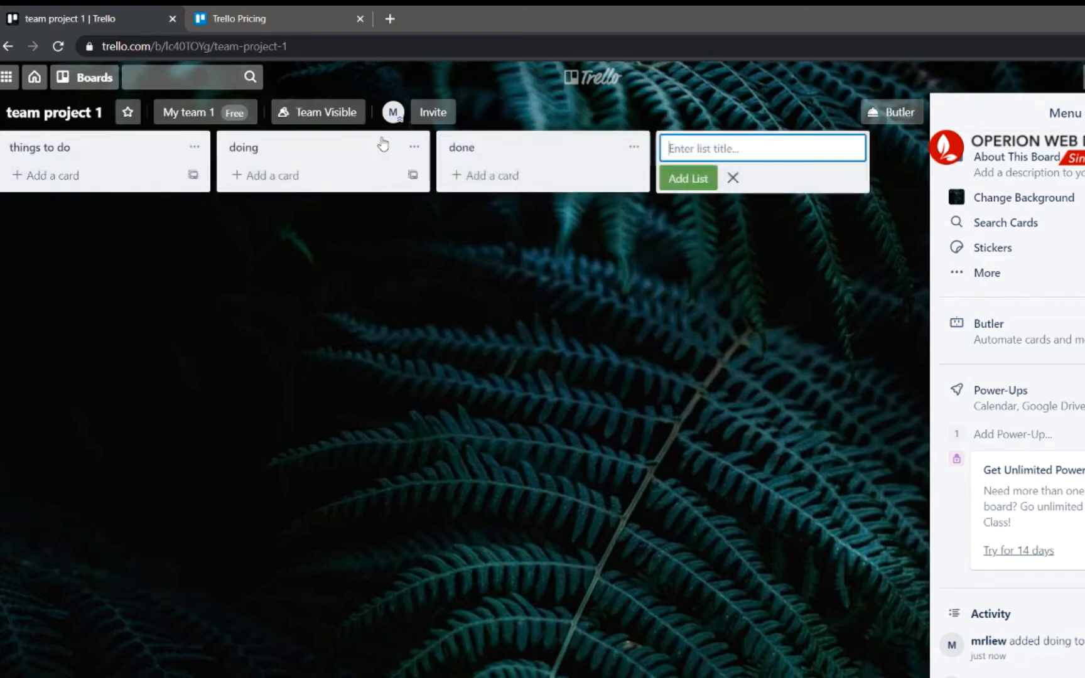
Step: Add a card titled "finding 3 customer" to the things to do list
left_click(723, 316)
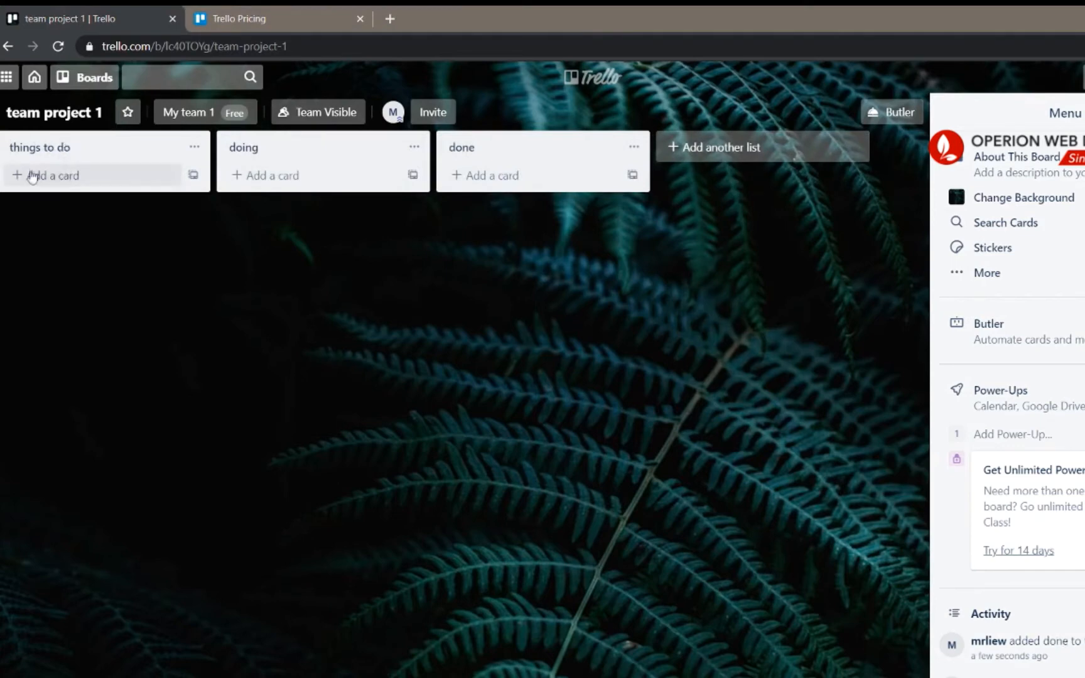
left_click(65, 179)
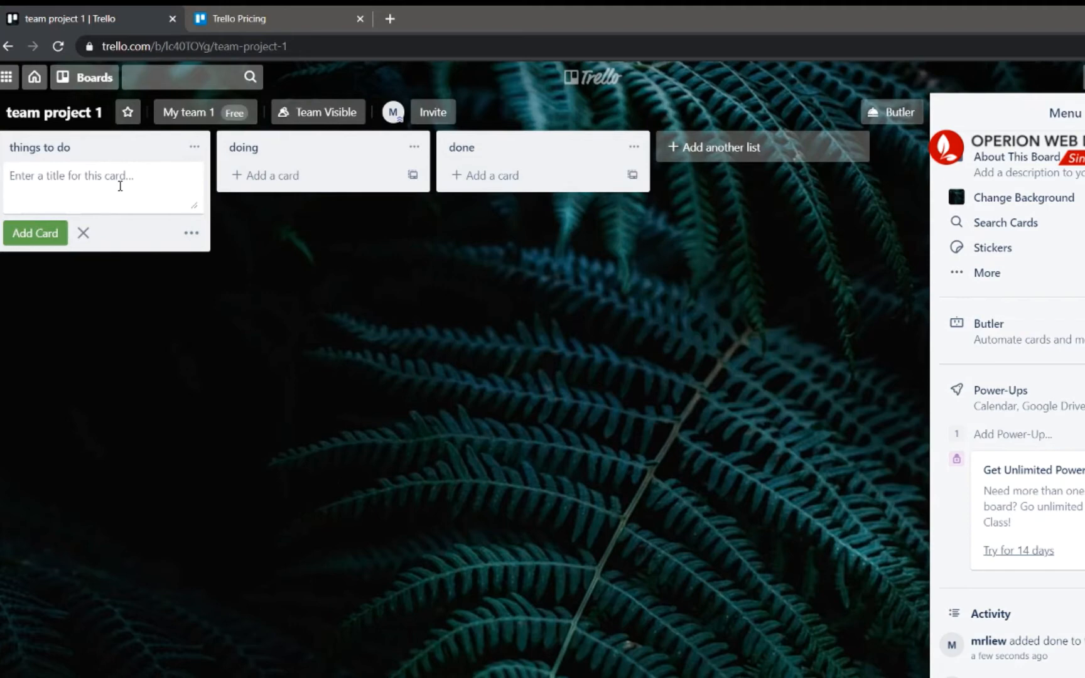
type("finding customer")
left_click(46, 176)
type("3 customer")
left_click(146, 265)
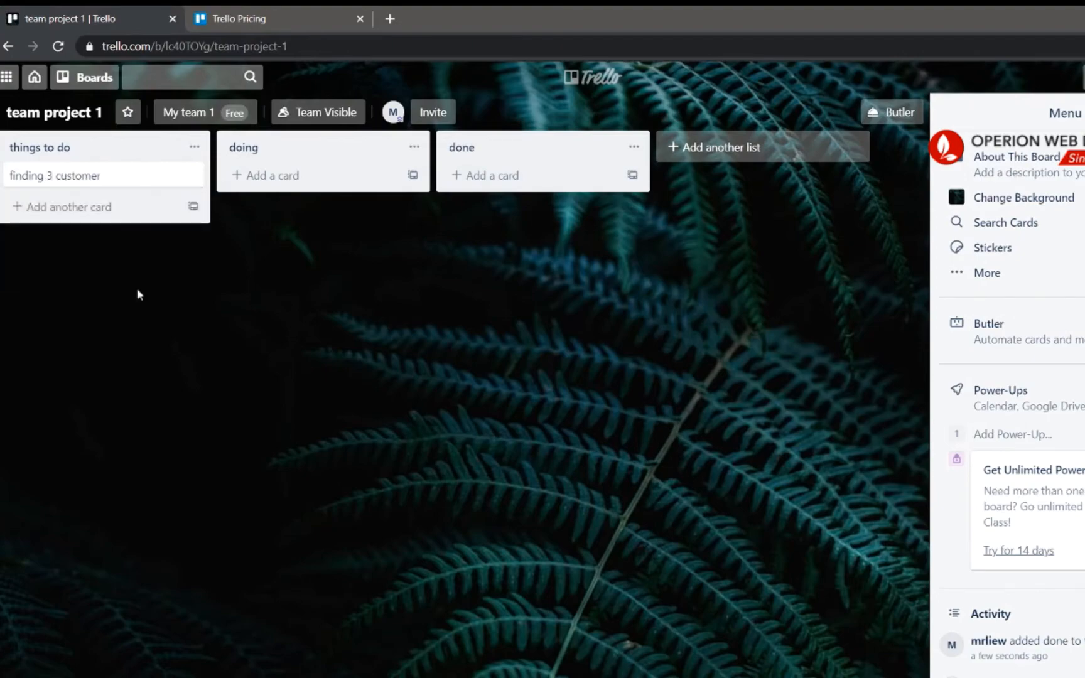
right_click(108, 164)
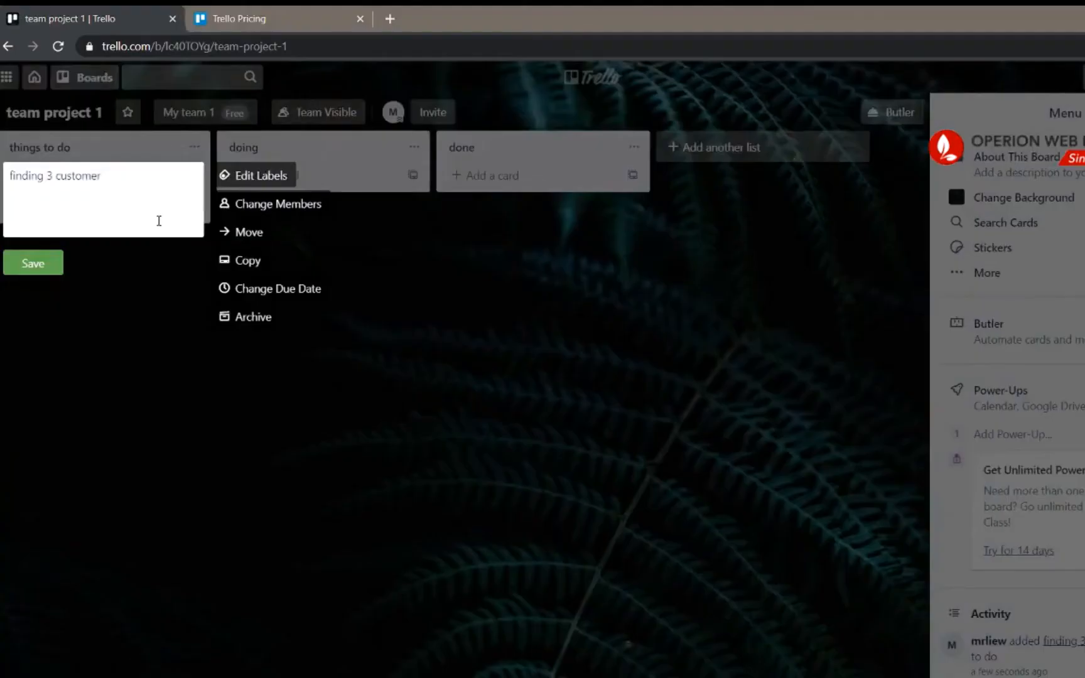
left_click(50, 260)
Step: Add two more cards to the things to do list, titled "social media" and "collaboration"
left_click(104, 203)
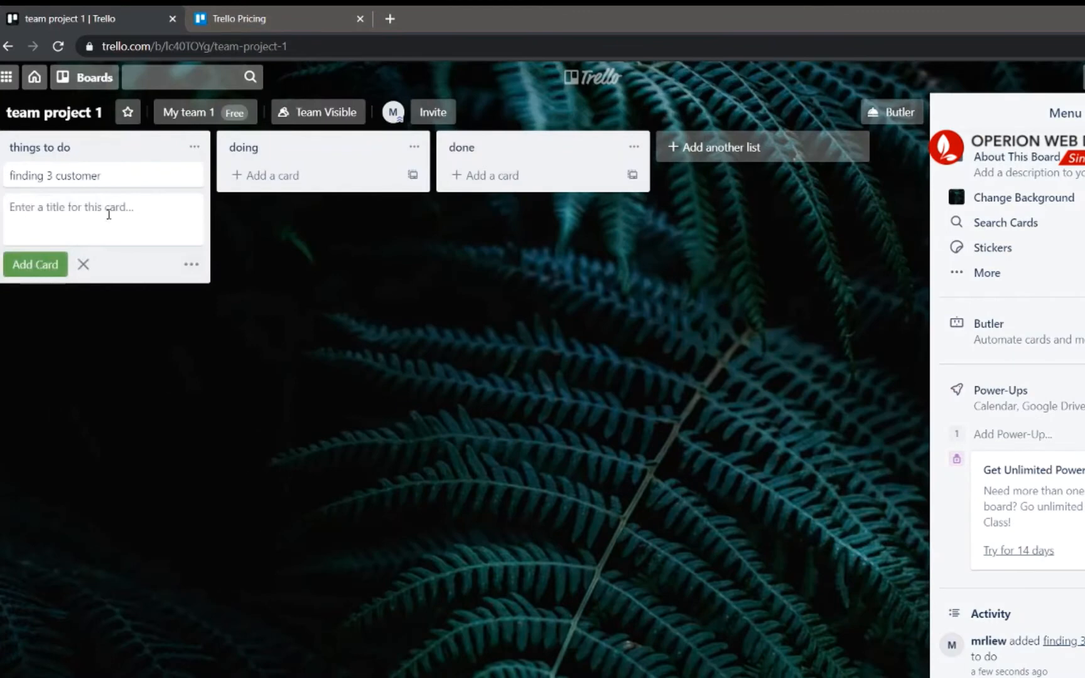
type("social media")
key("Return")
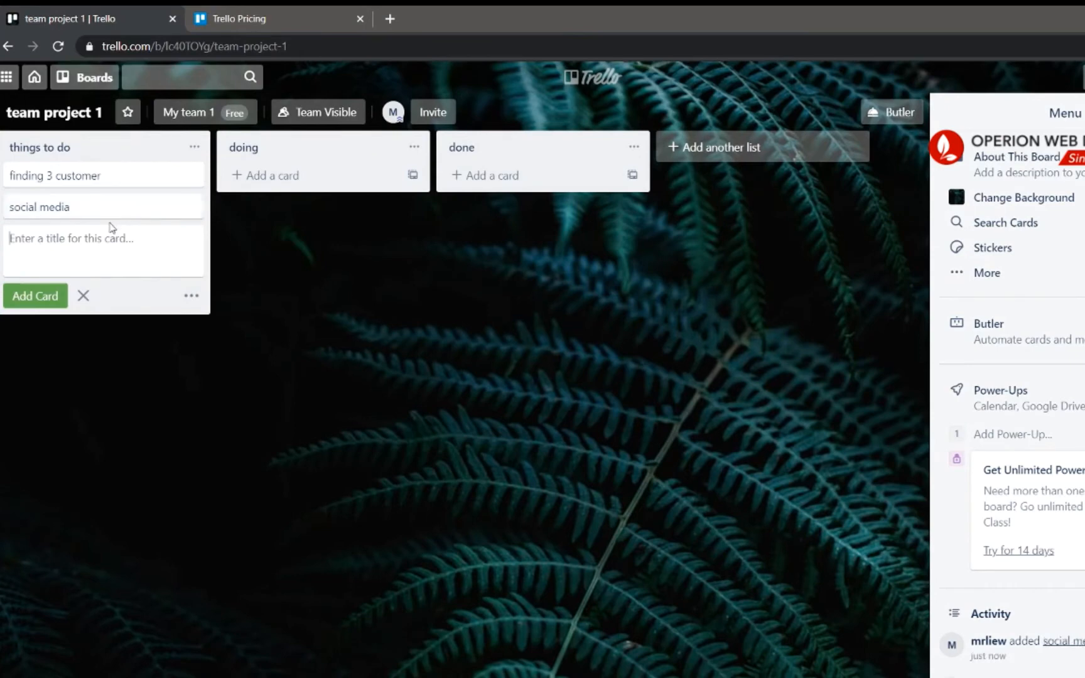
type("co")
type("llabo")
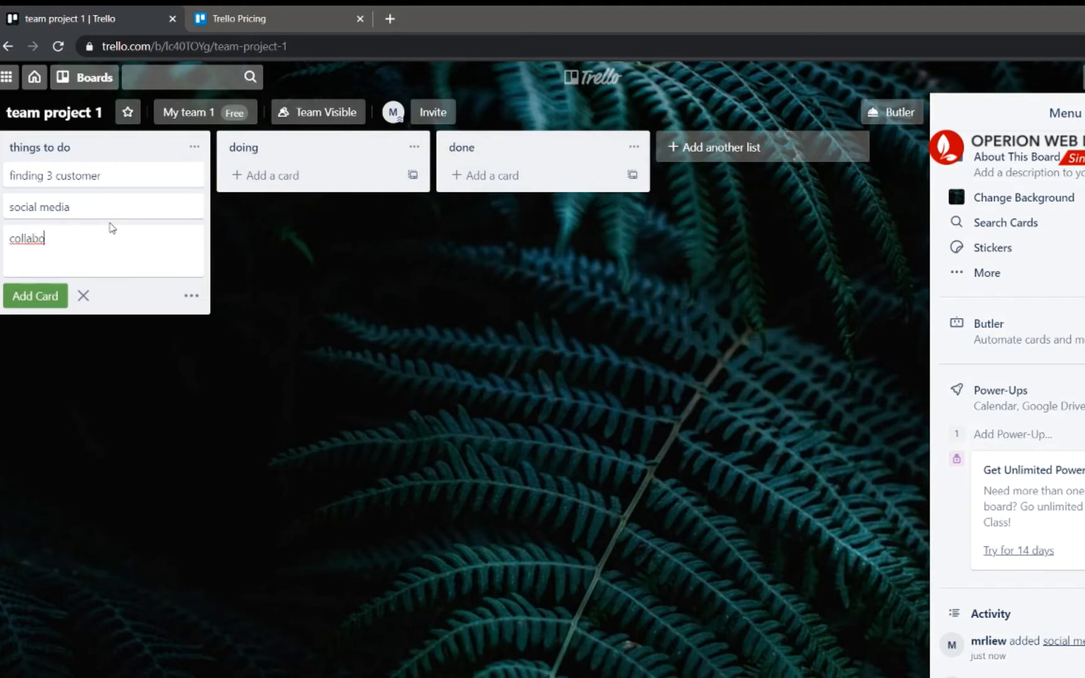
type("ration")
key("Return")
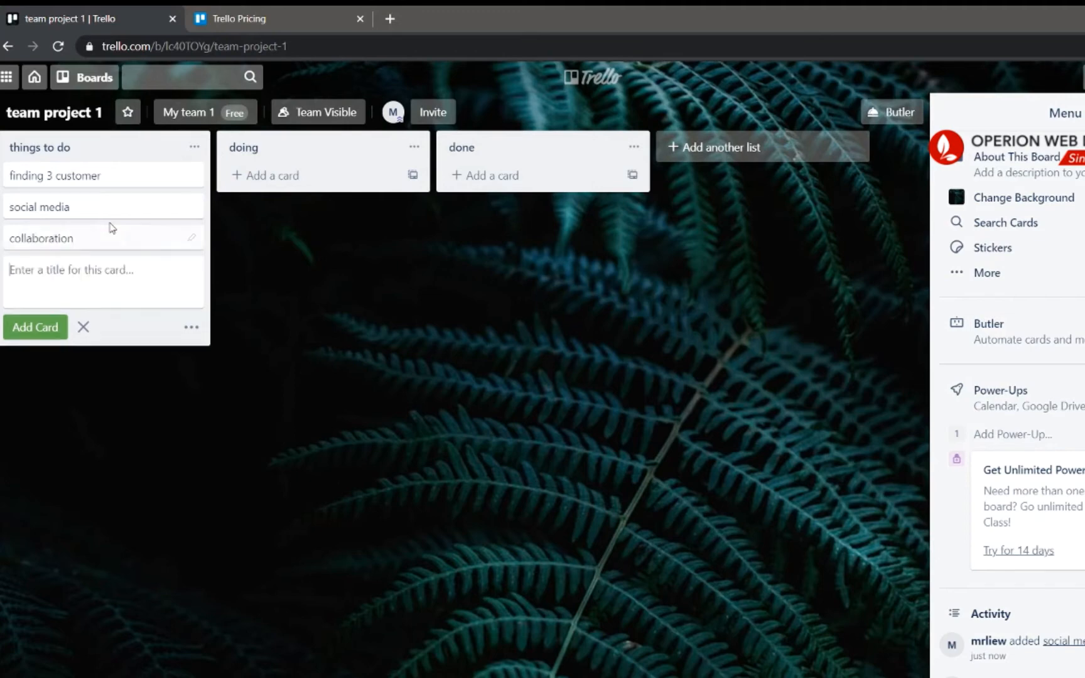
left_click(339, 356)
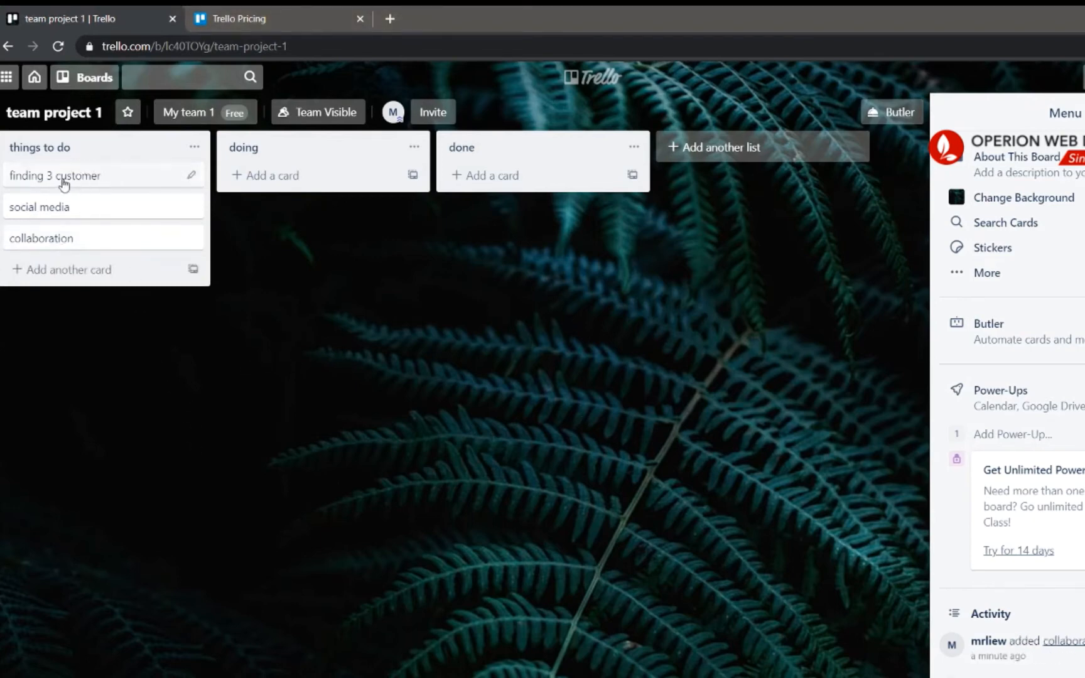
Step: Move the finding 3 customer card through doing and done, and return it to the start of the things to do list
left_click_drag(65, 178, 104, 168)
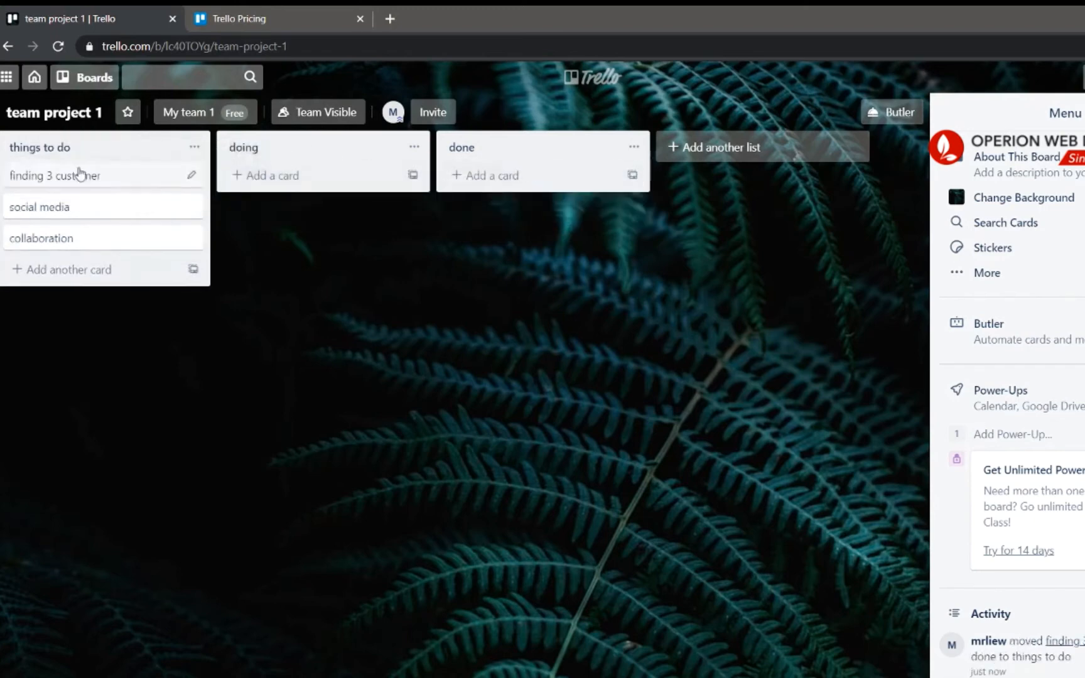
left_click_drag(70, 177, 258, 181)
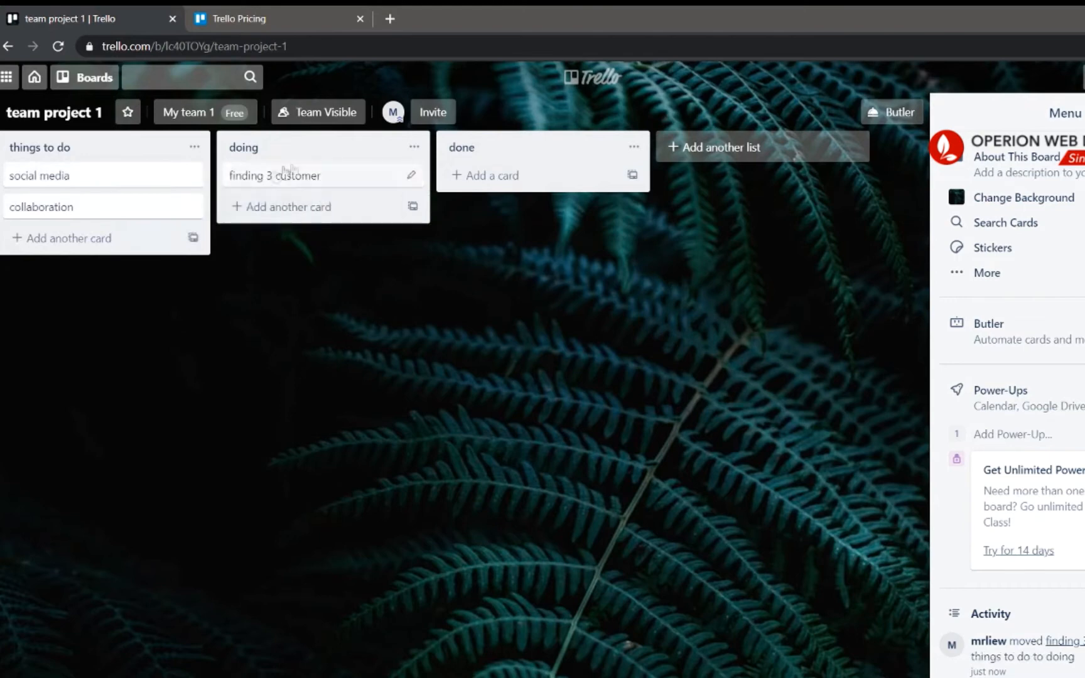
left_click_drag(295, 180, 462, 178)
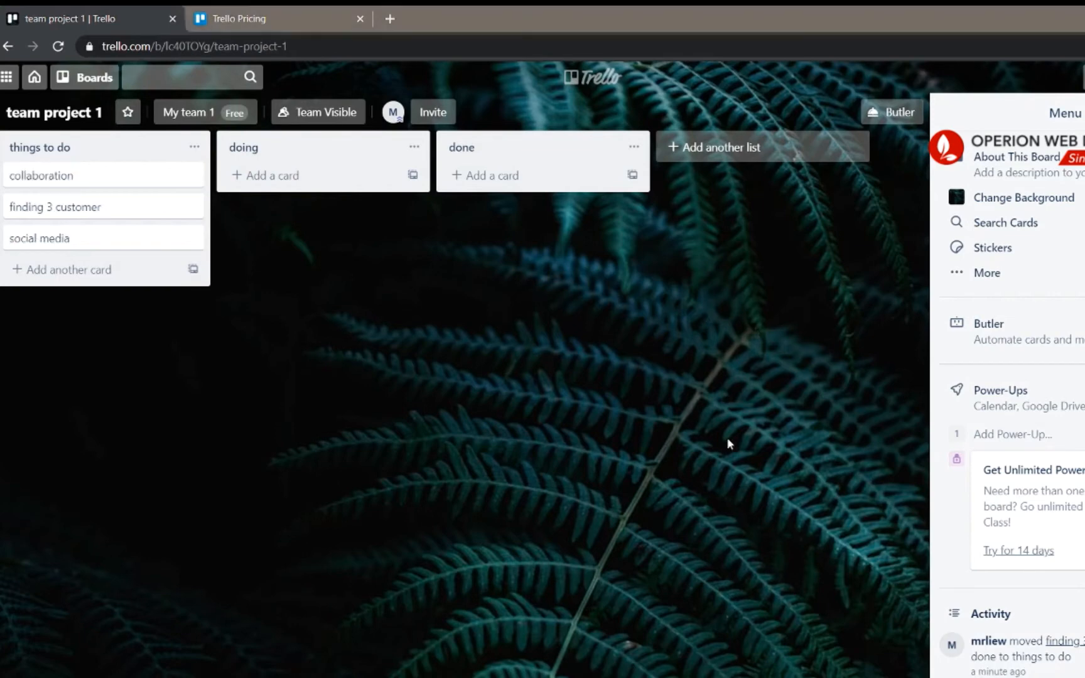
left_click_drag(80, 206, 87, 169)
Step: Save the description "finding 3 more customer" on the finding 3 customer card and close the card
left_click(107, 179)
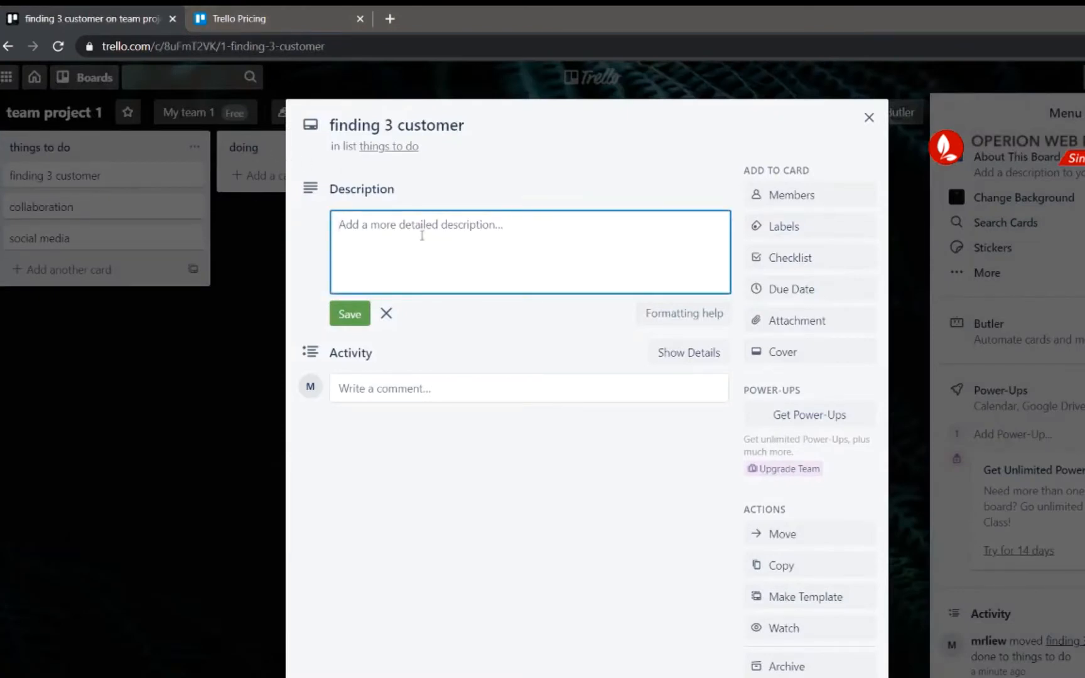
type("finding 3 more customer")
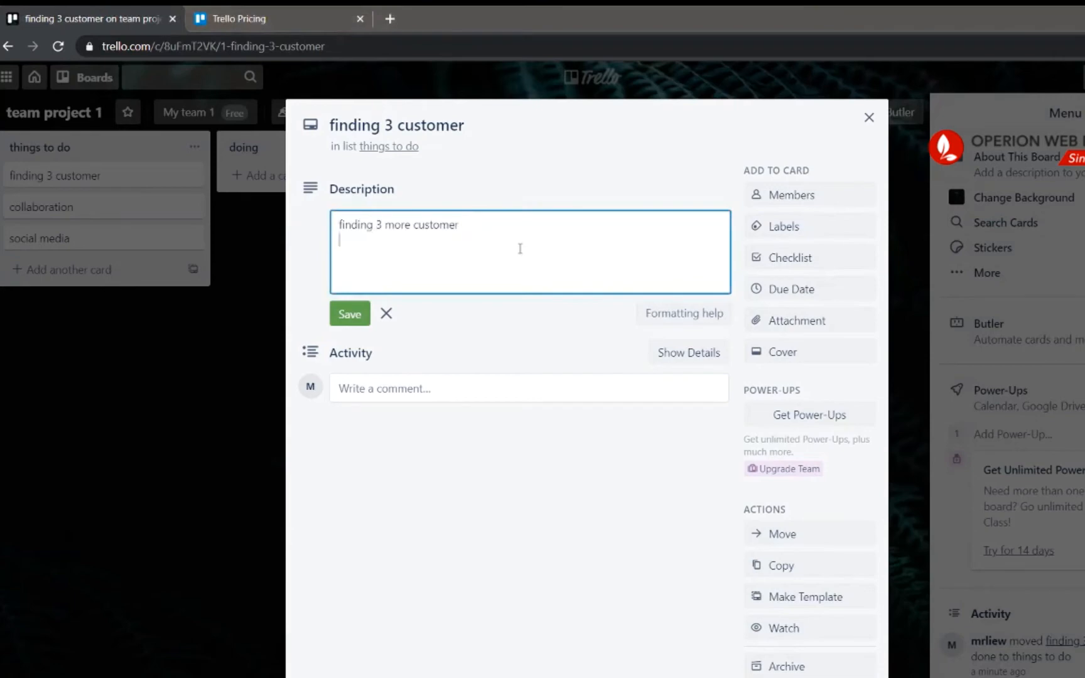
left_click(339, 315)
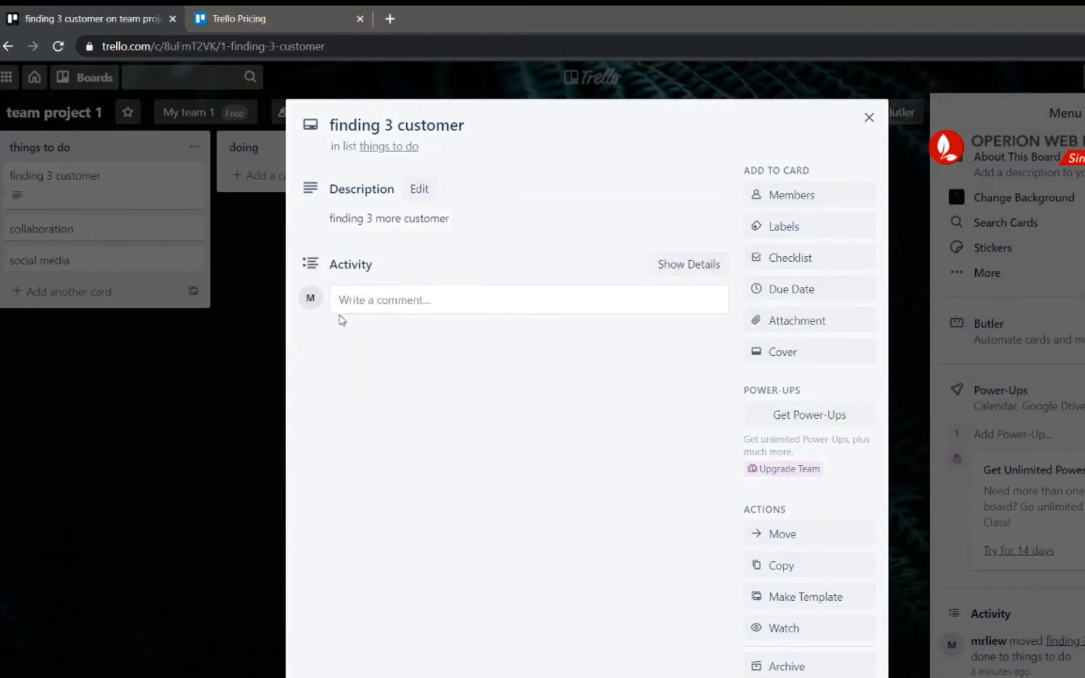
left_click(21, 196)
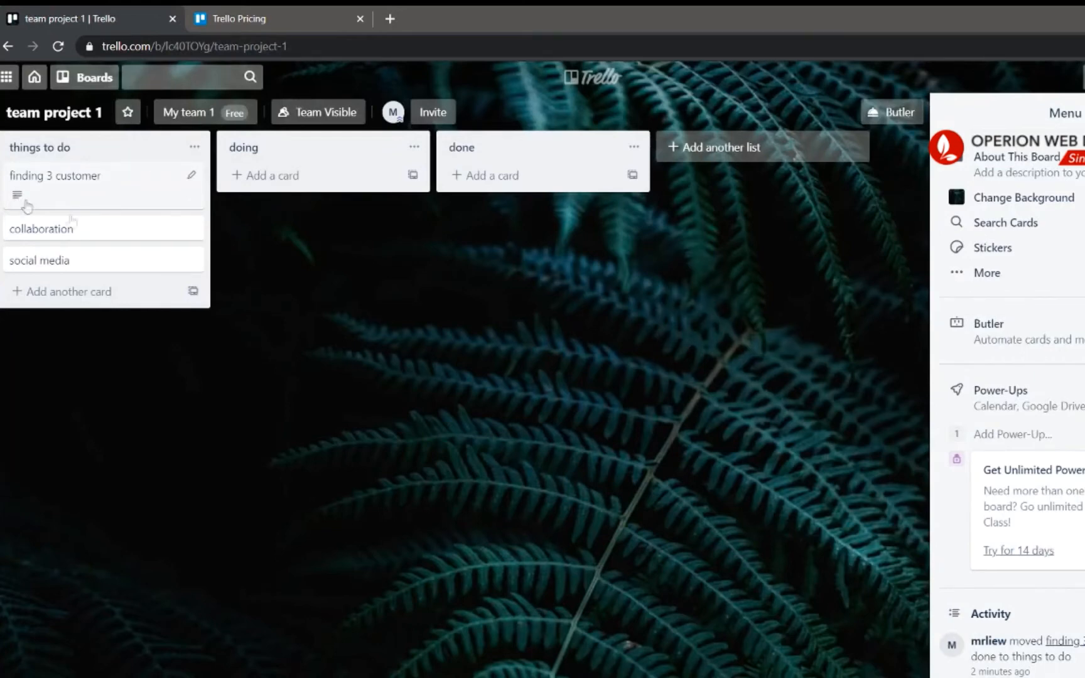
Step: Add a checklist titled "customer" to the finding 3 customer card
left_click(113, 187)
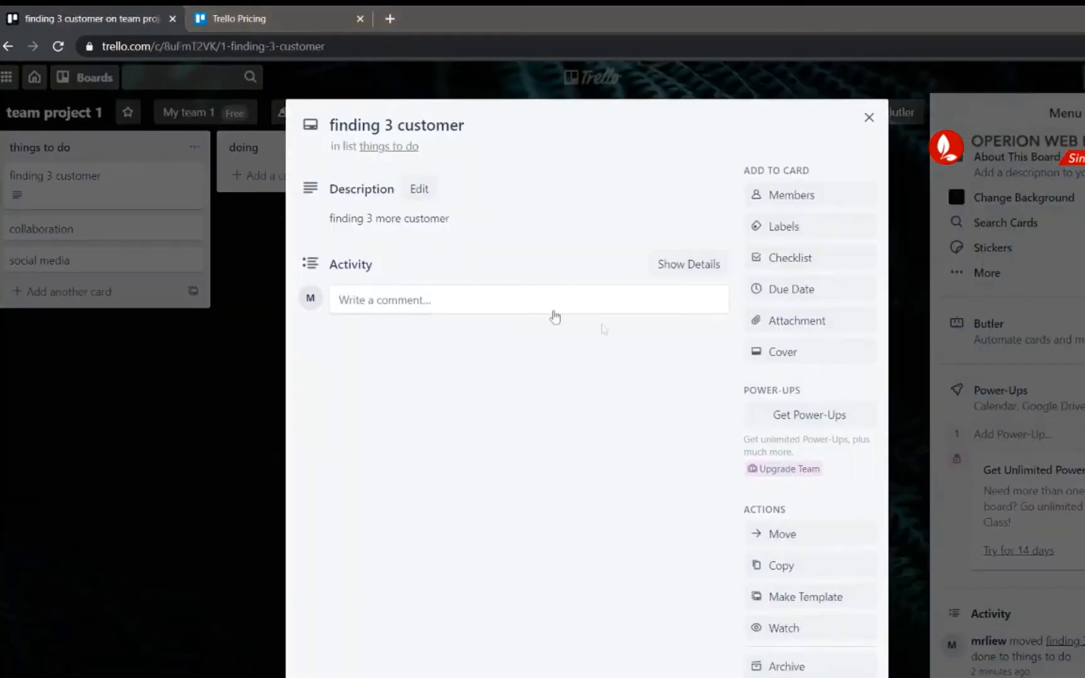
left_click(805, 266)
key("BackSpace")
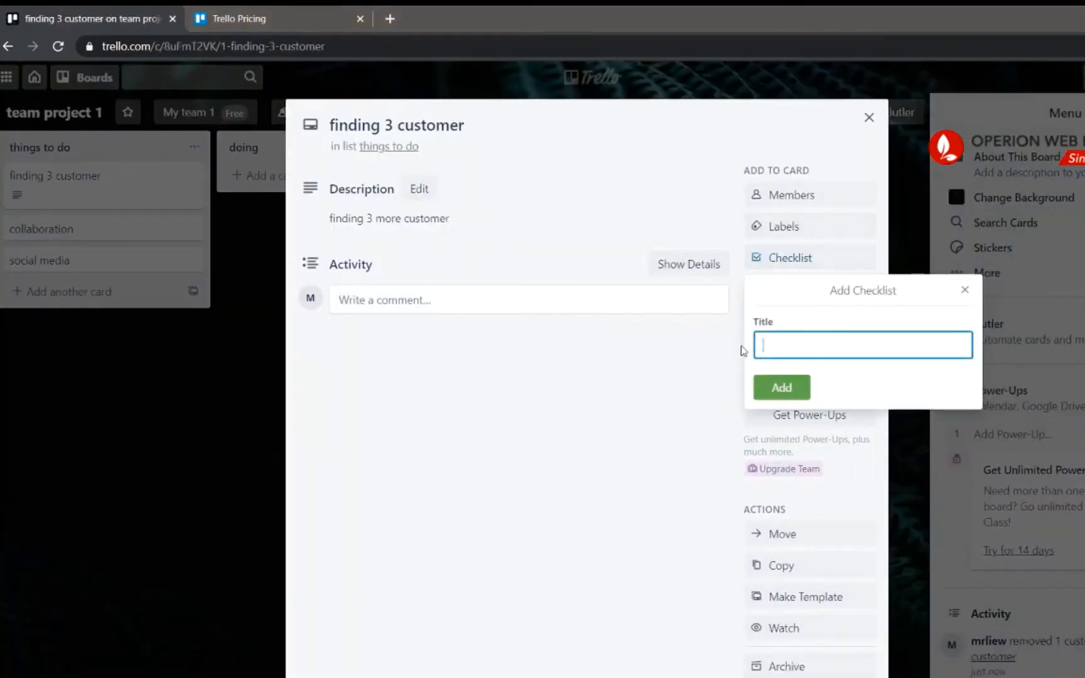
type("customer")
key("Return")
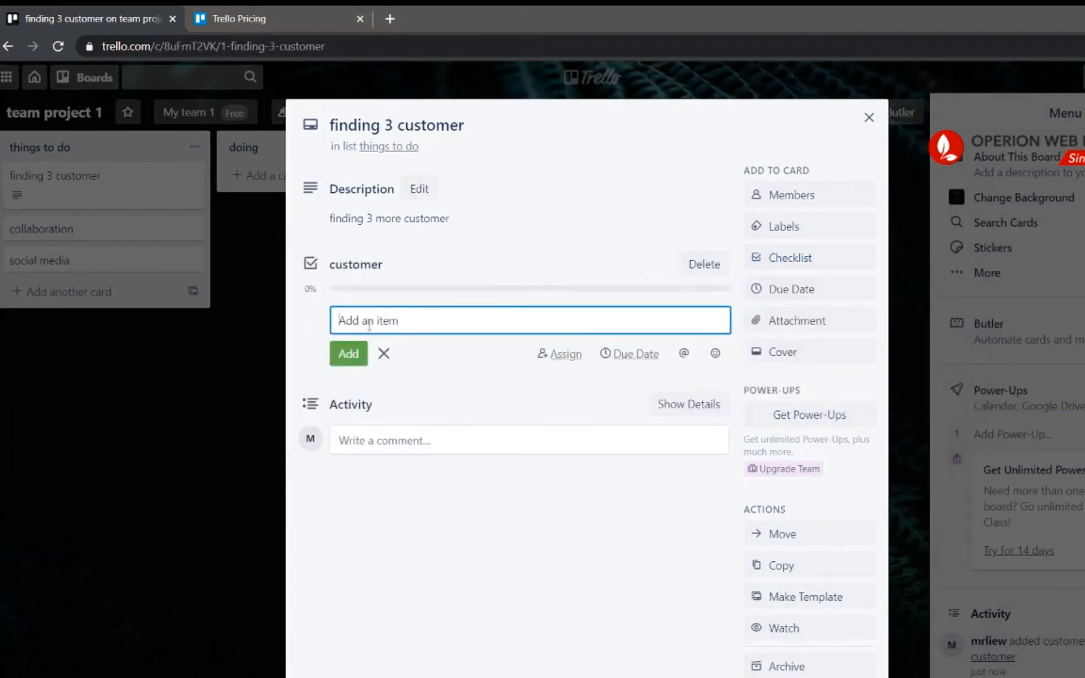
Step: Add the items "customer 1", "customer 2" and "customer 3" to the customer checklist
type("customer 1")
left_click_drag(383, 321, 301, 328)
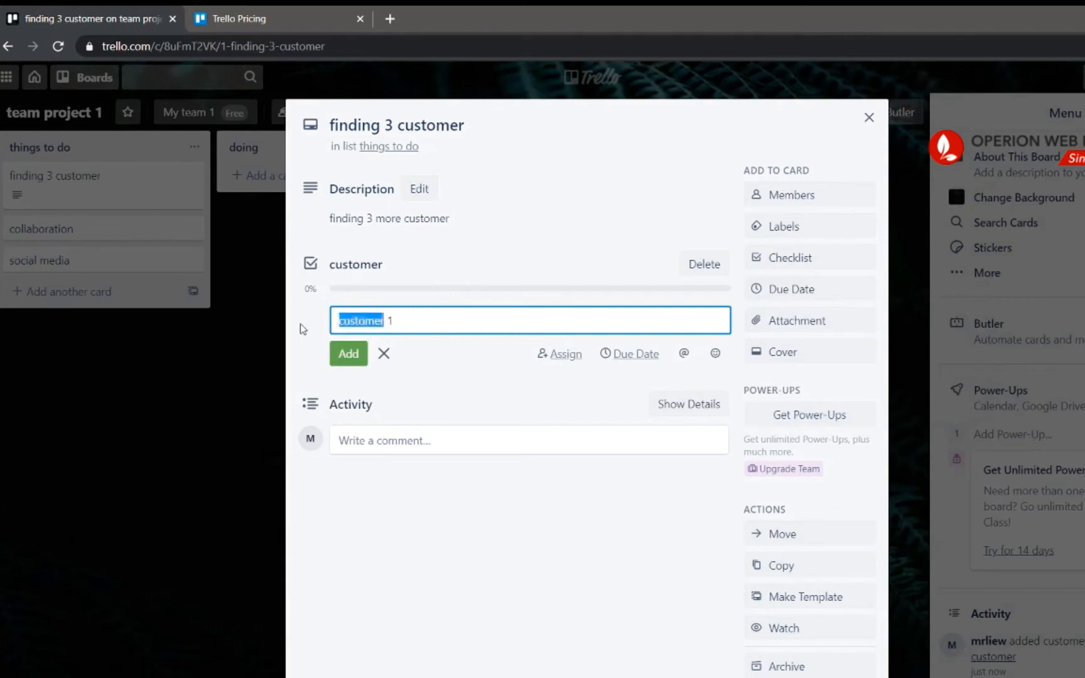
left_click(390, 326)
left_click(355, 360)
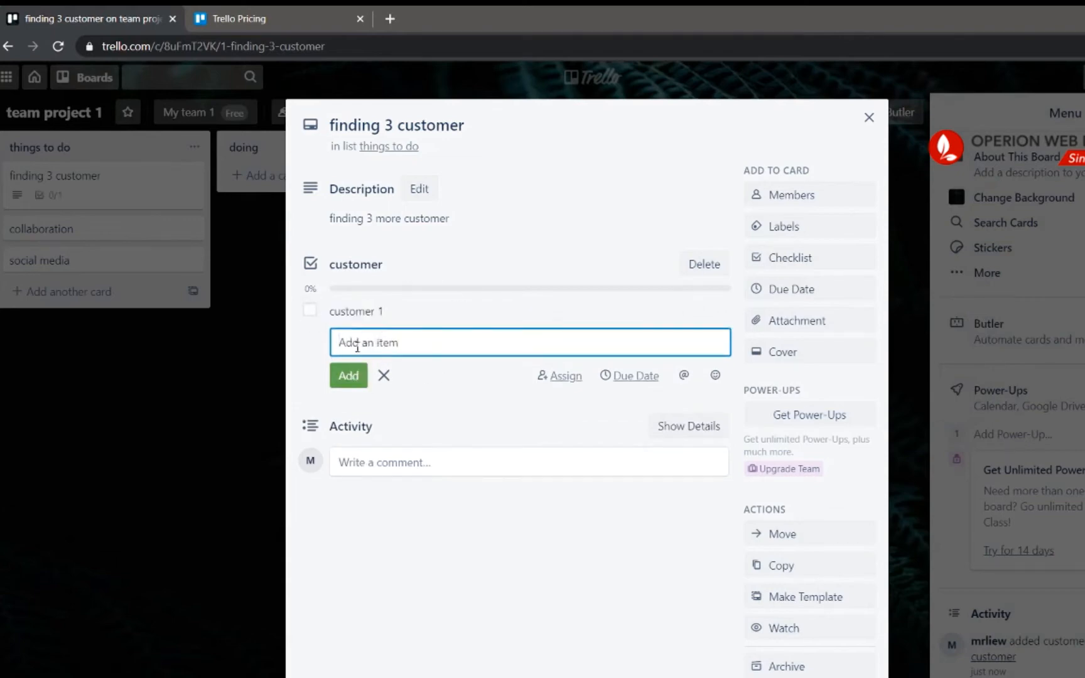
type("customer 2")
left_click(346, 376)
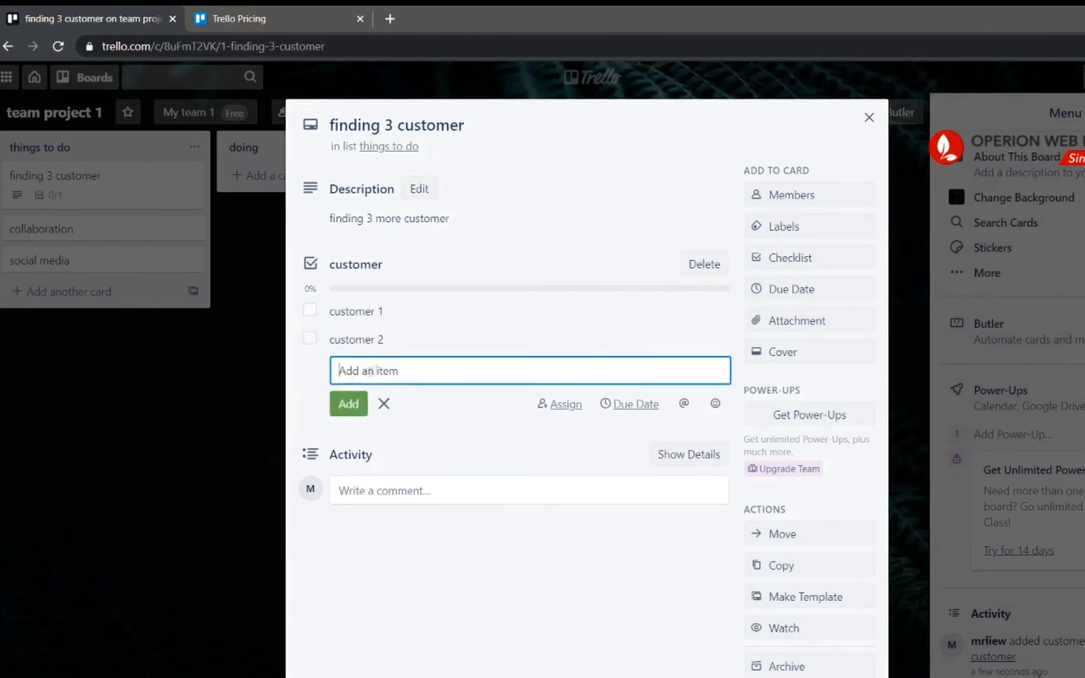
type("customer 3")
left_click(347, 404)
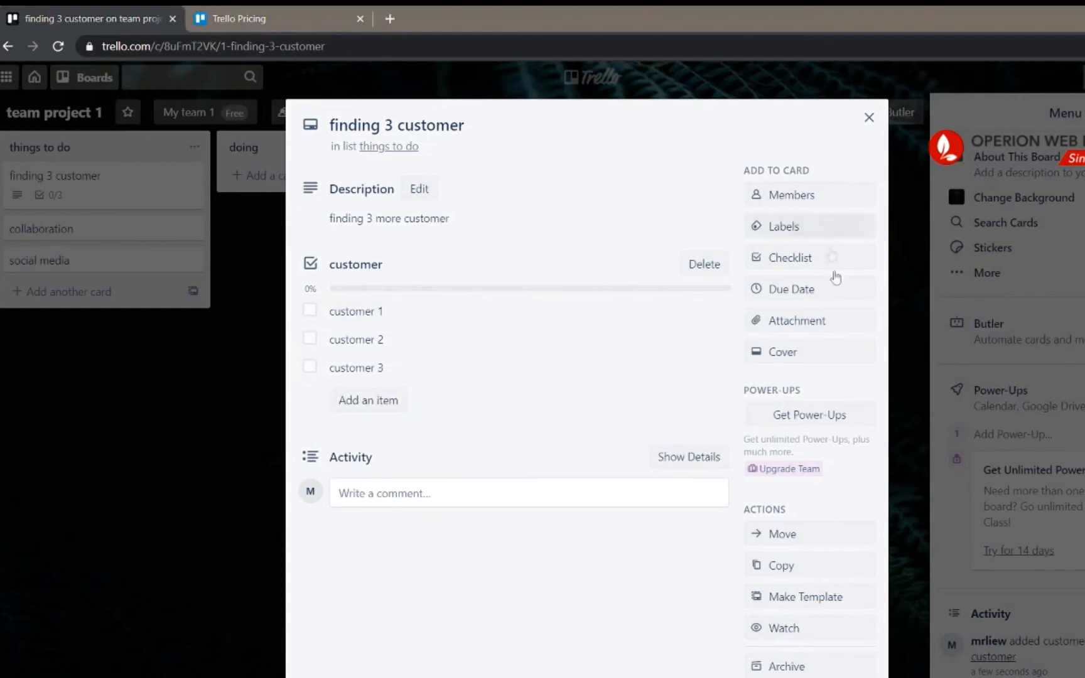
Step: Add a second checklist titled "meeting" containing the item "having a meeting with customer 1,2,3"
left_click(818, 259)
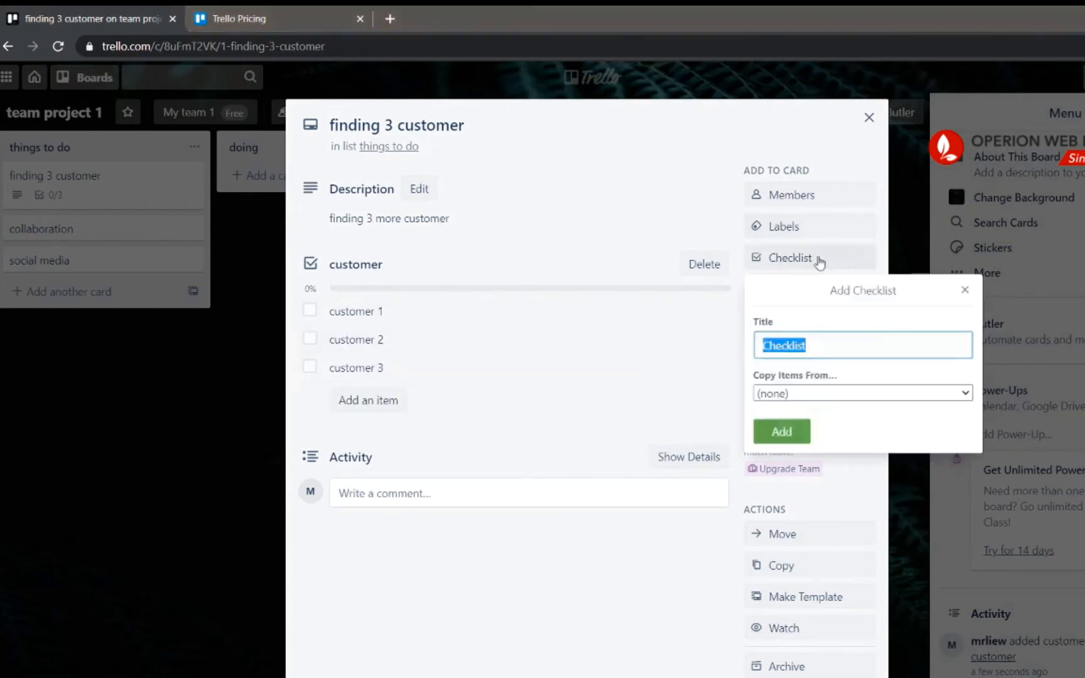
left_click_drag(828, 351, 685, 339)
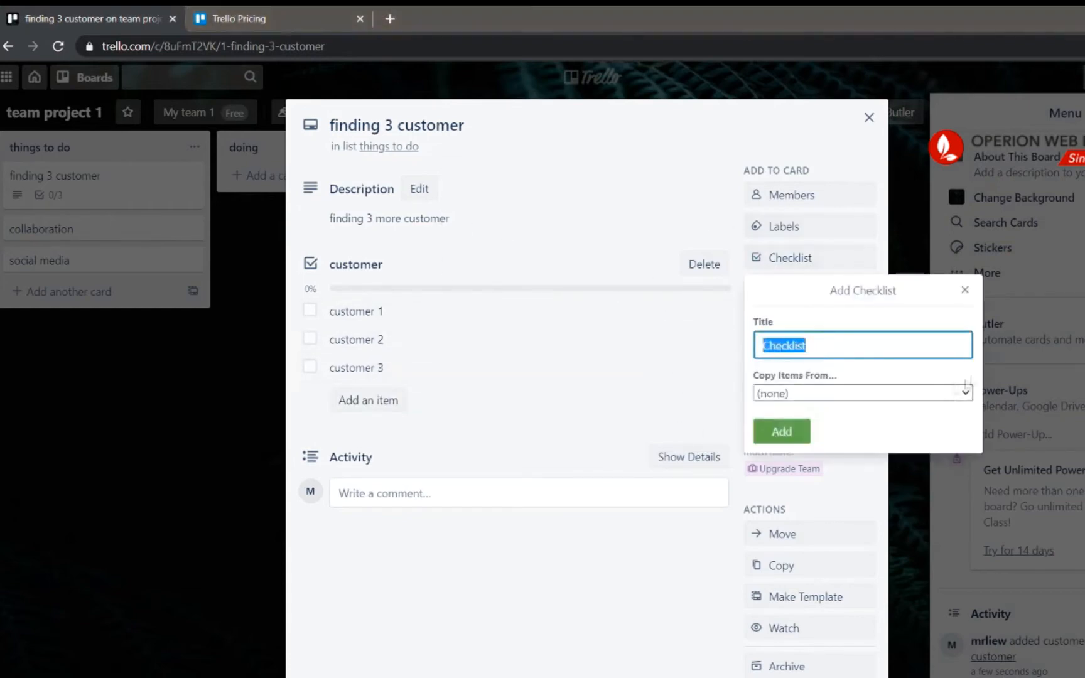
type("meeting")
left_click(785, 433)
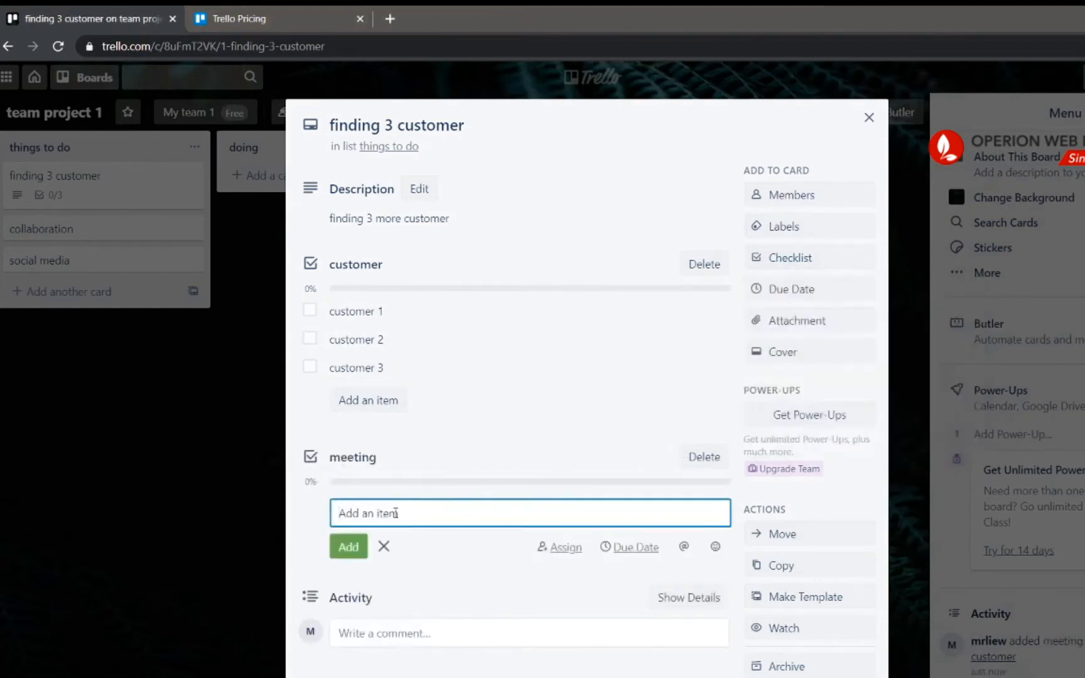
type("having a meeting with customer 1,2,3")
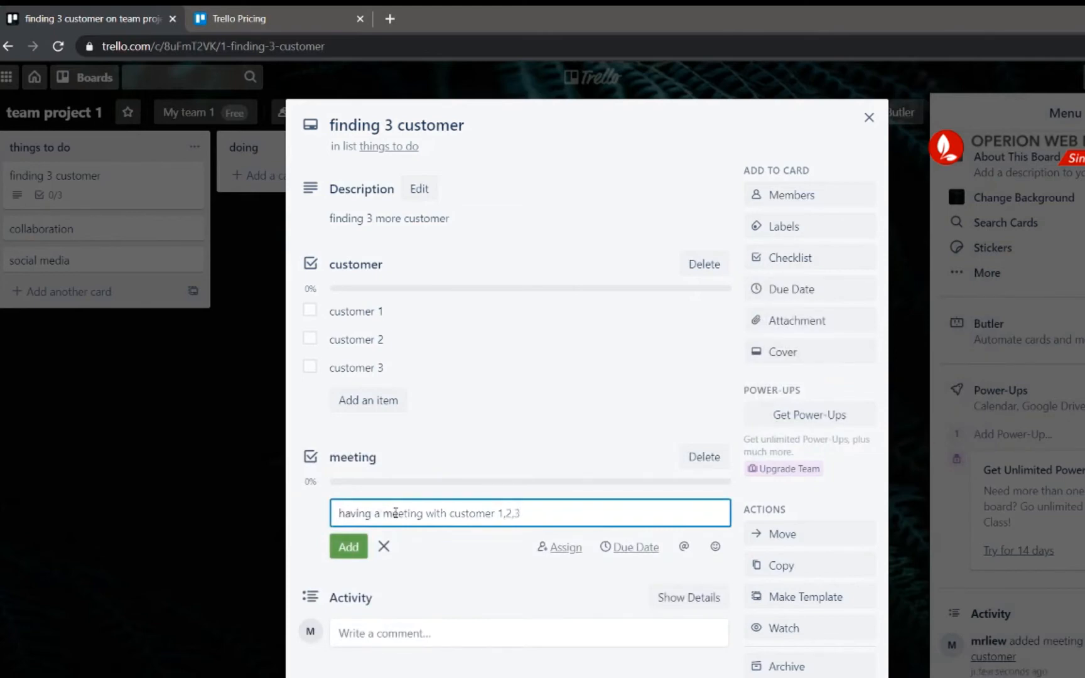
key("Return")
left_click(495, 595)
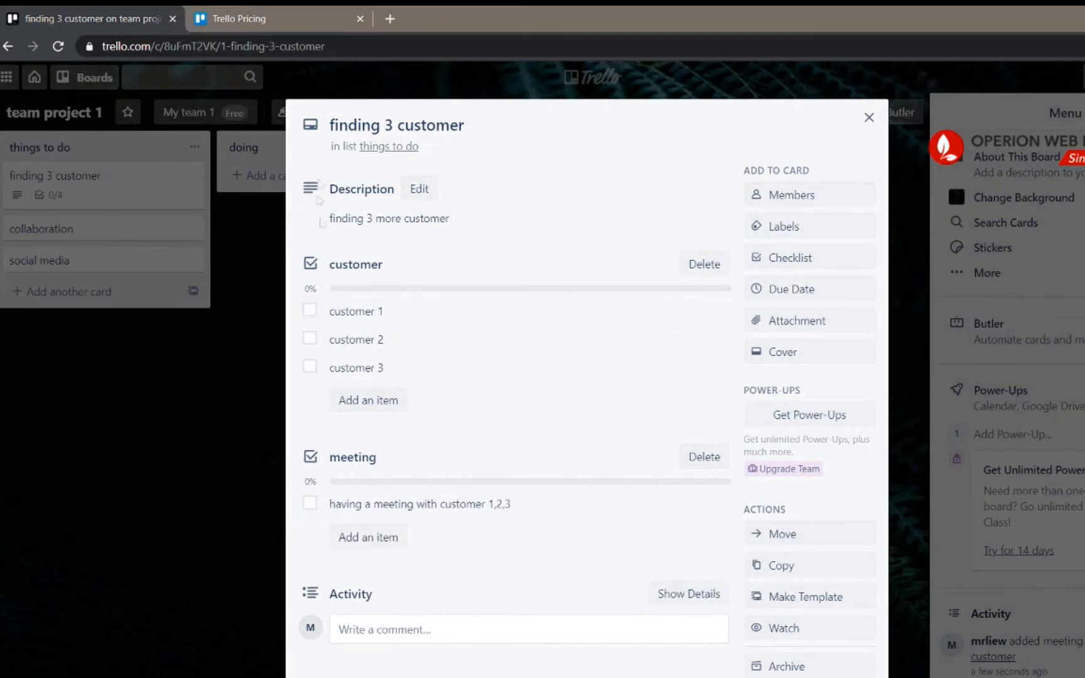
Step: Mark all items in the customer and meeting checklists as complete and close the card
left_click(311, 314)
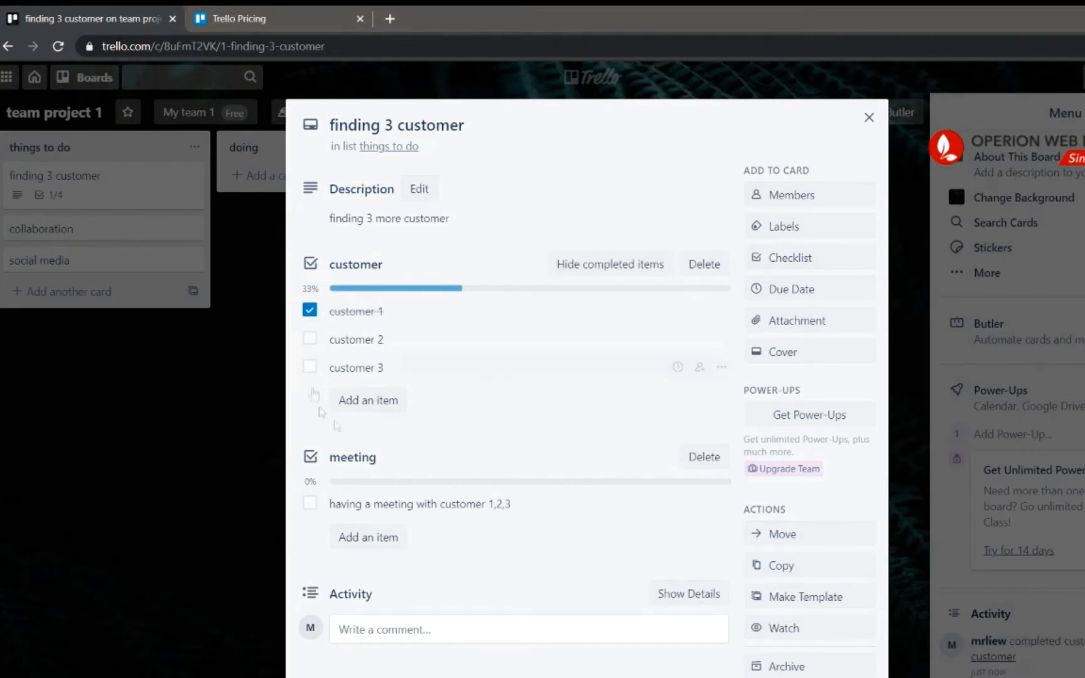
left_click(311, 339)
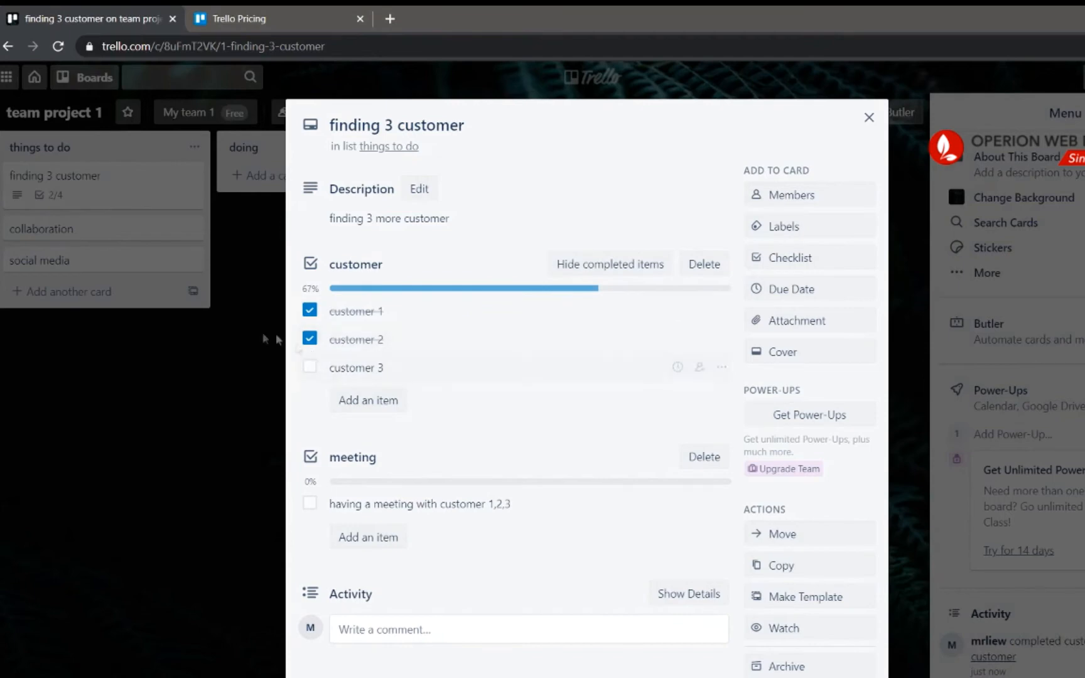
left_click(310, 368)
left_click(310, 503)
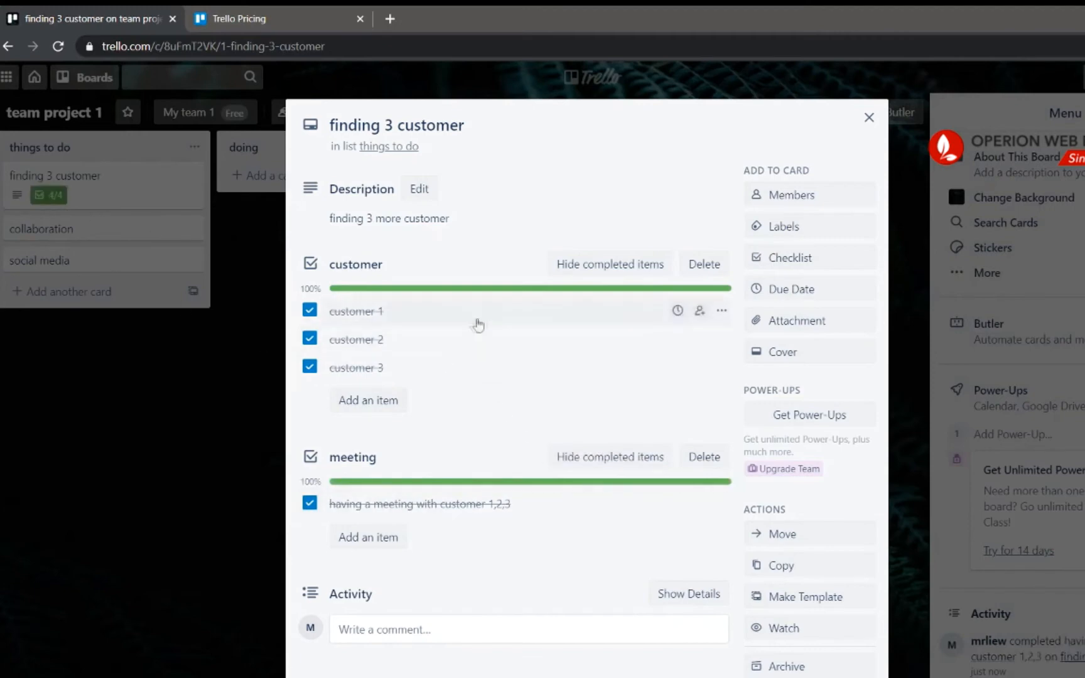
left_click(175, 339)
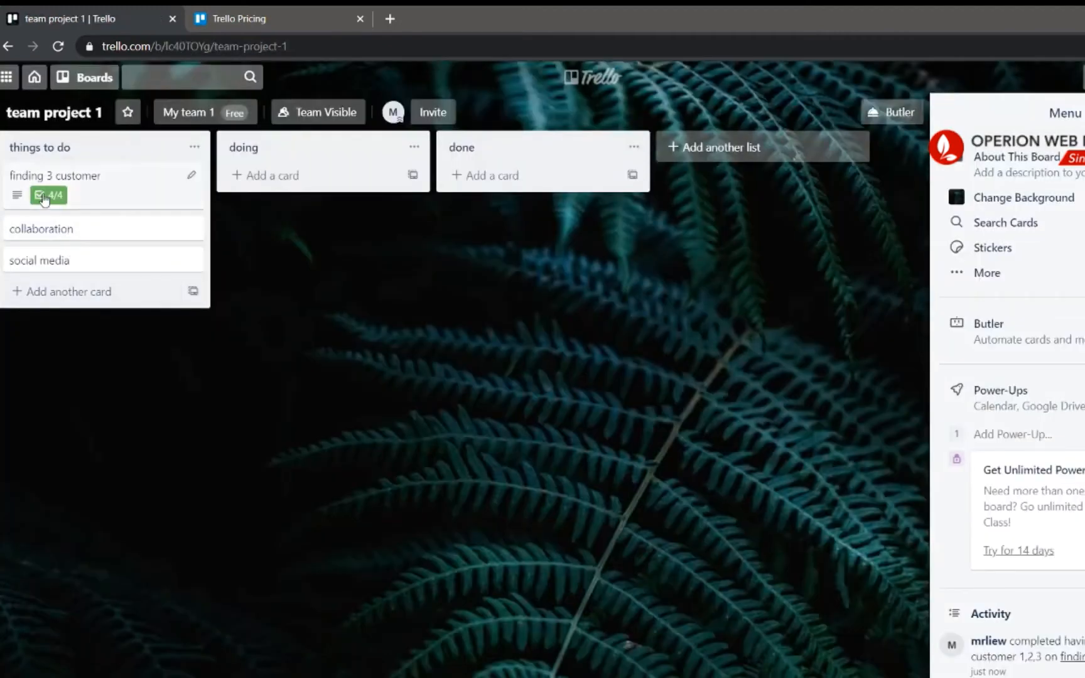
Step: Reopen the finding 3 customer card and delete the customer 3 item from its customer checklist
left_click(95, 193)
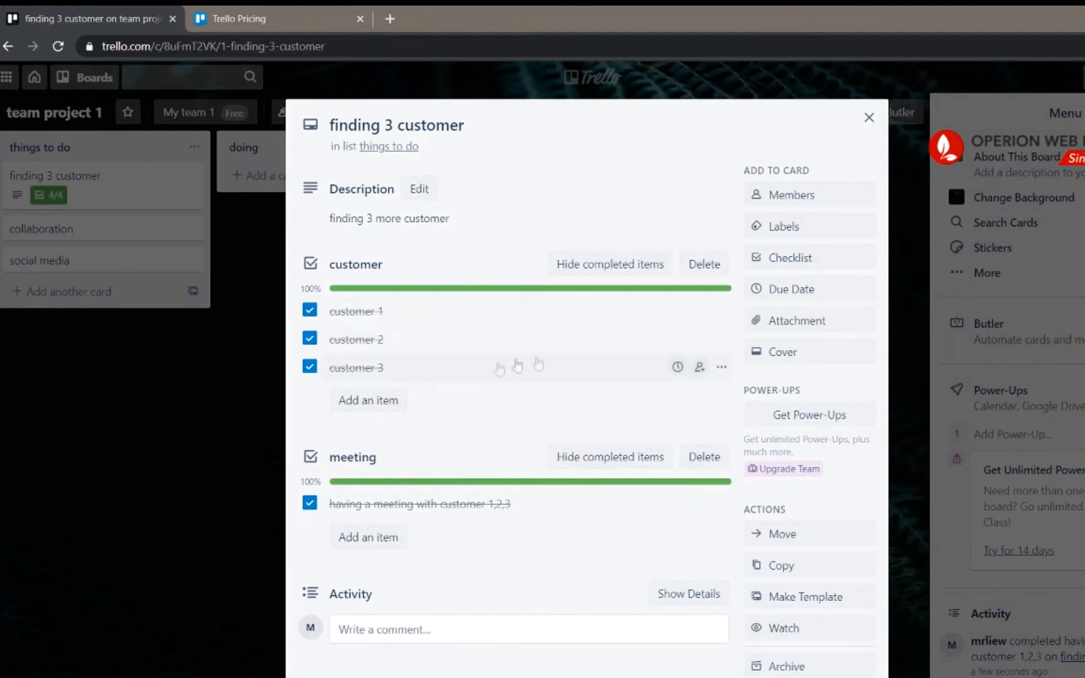
left_click(721, 367)
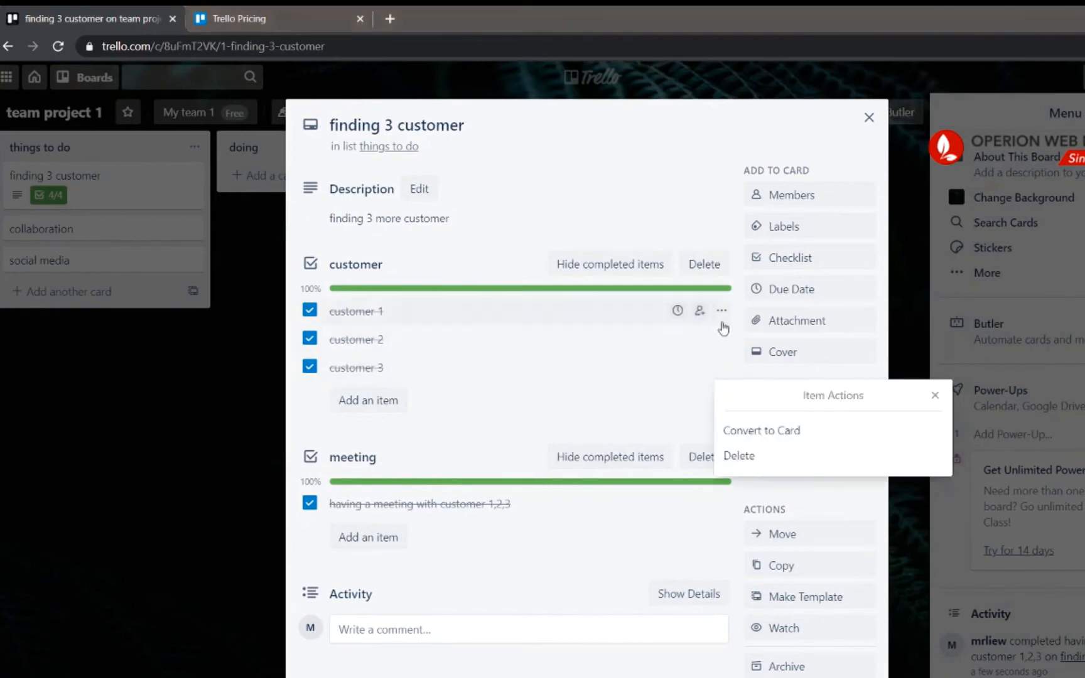
left_click(741, 454)
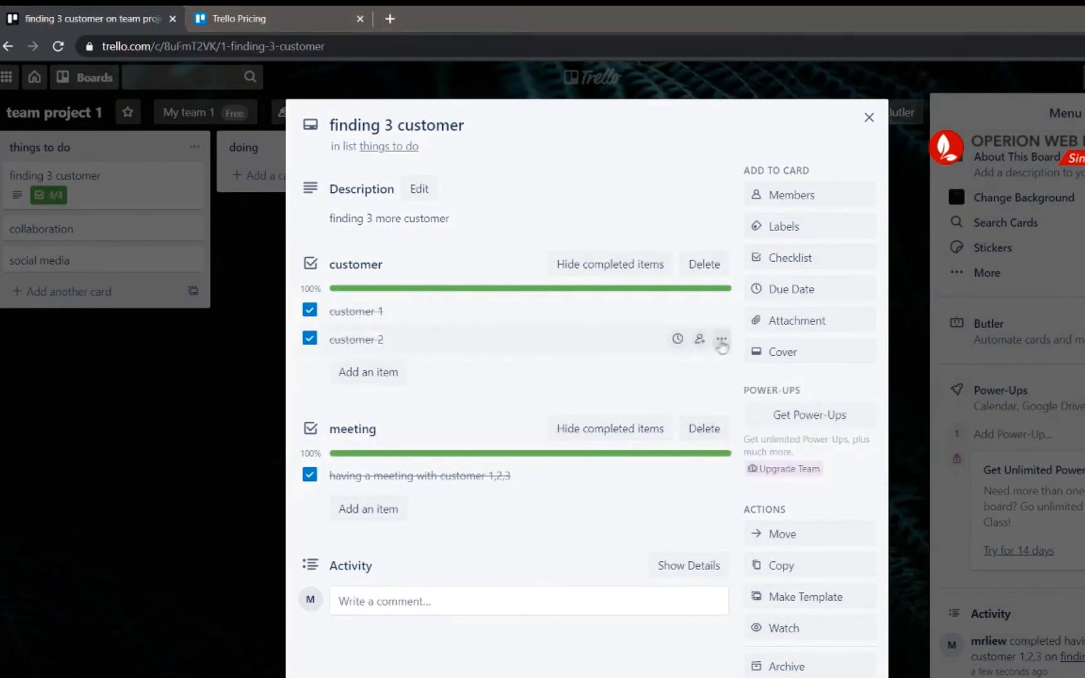
Step: Delete the customer 2 item from the customer checklist and remove the entire meeting checklist from the card
left_click(721, 340)
left_click(736, 426)
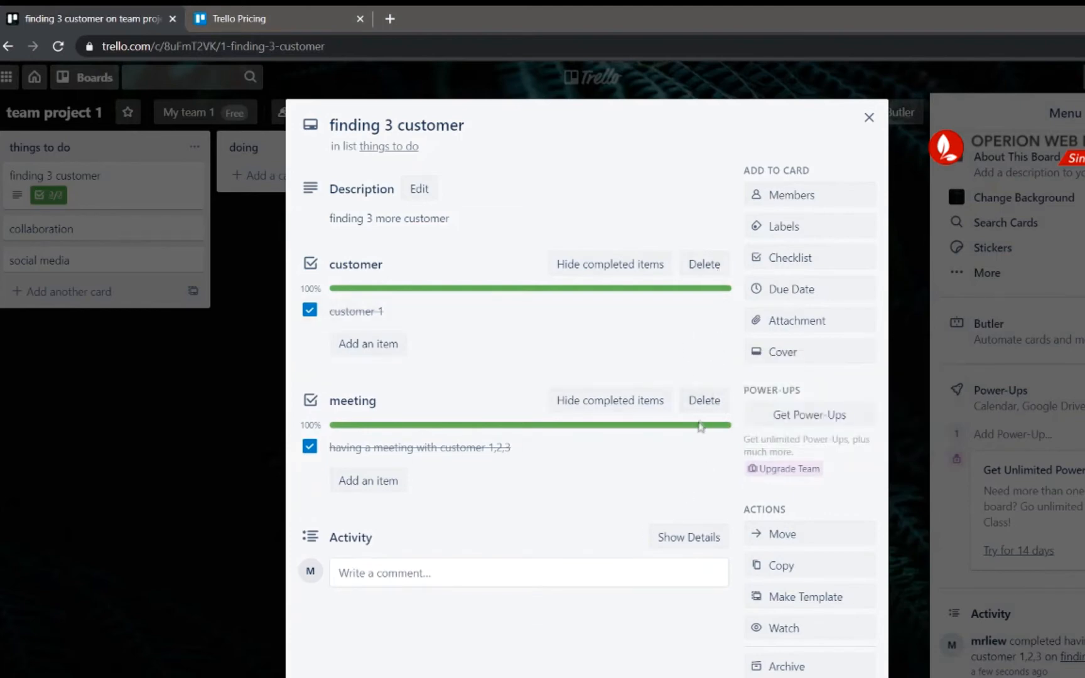
left_click(704, 401)
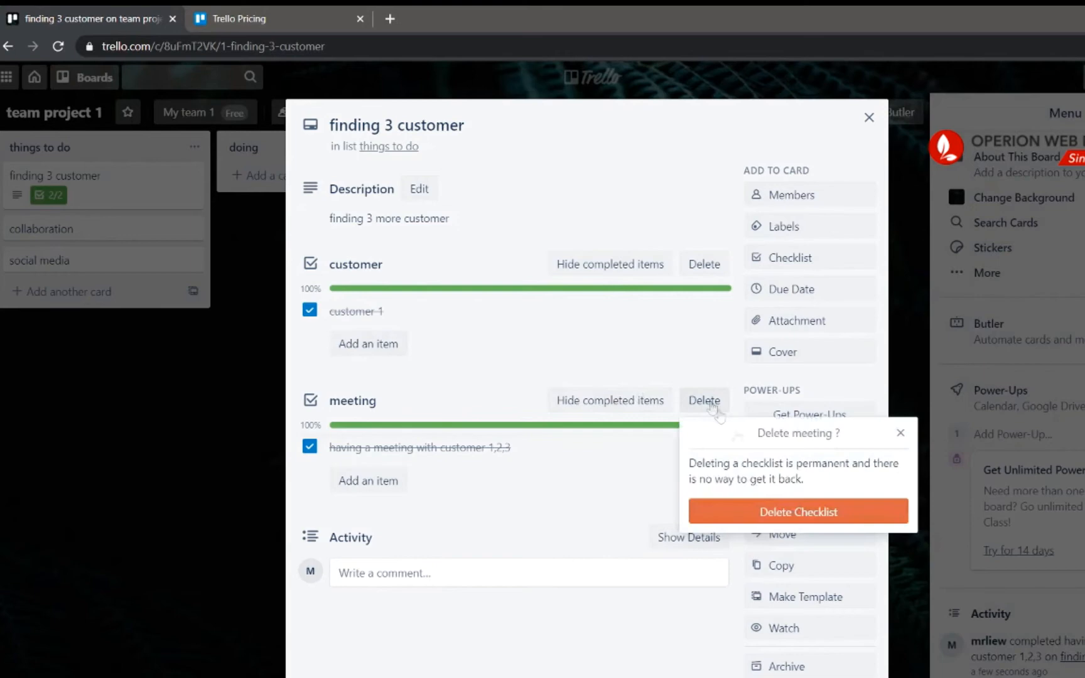
left_click(796, 512)
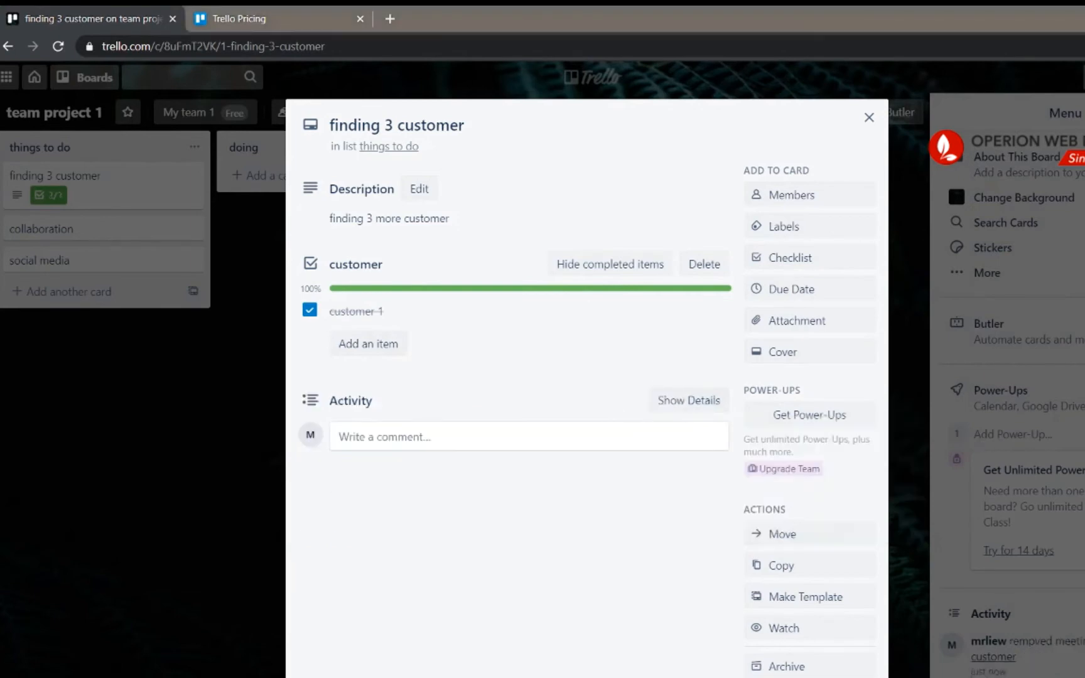
Step: Move the finding 3 customer card from the things to do list to the done list
mouse_move(525, 182)
left_mouse_down()
mouse_move(101, 167)
mouse_move(98, 186)
mouse_move(516, 185)
left_mouse_up()
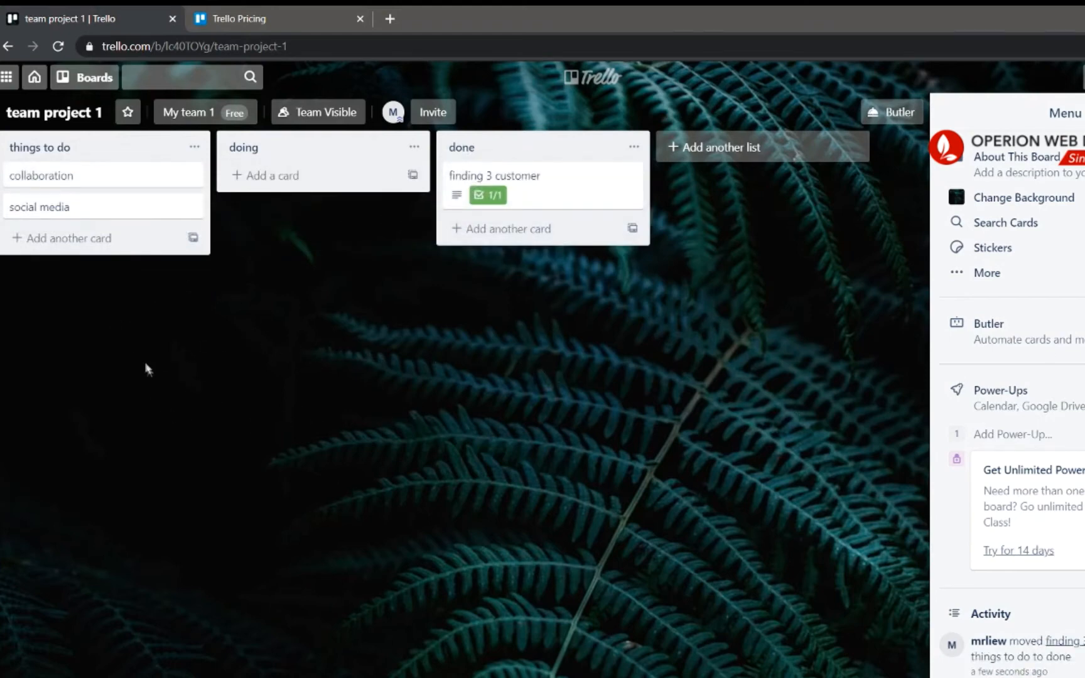
Step: Add the description "having a collaboration this friday" to the collaboration card and save it
left_click(111, 188)
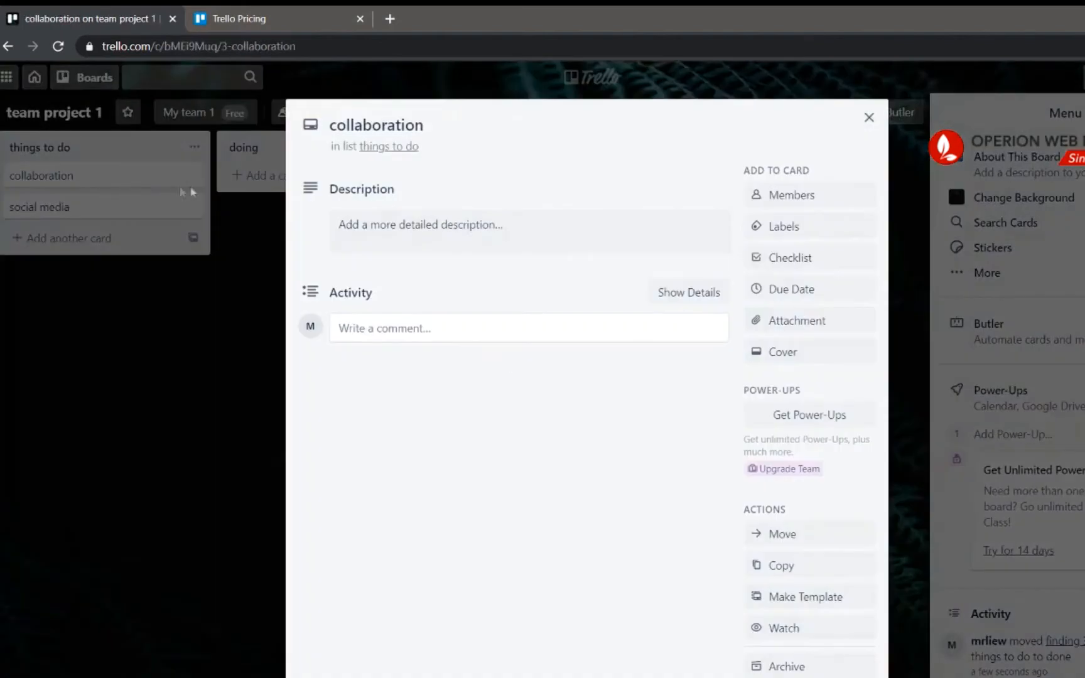
left_click(445, 239)
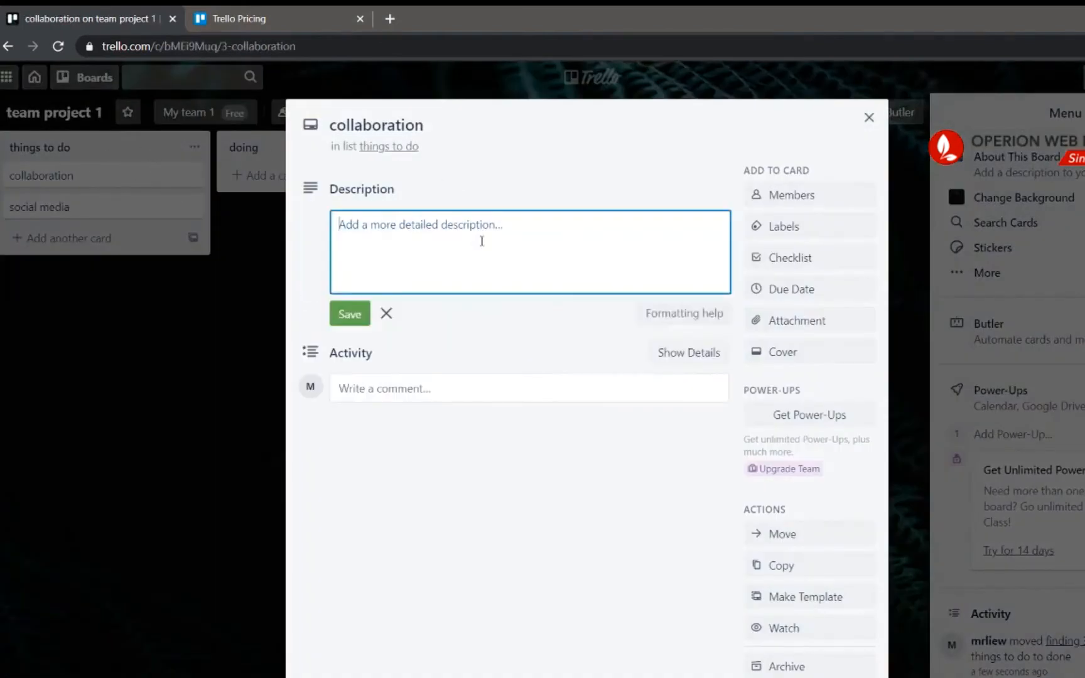
type("having a collaboration this friday")
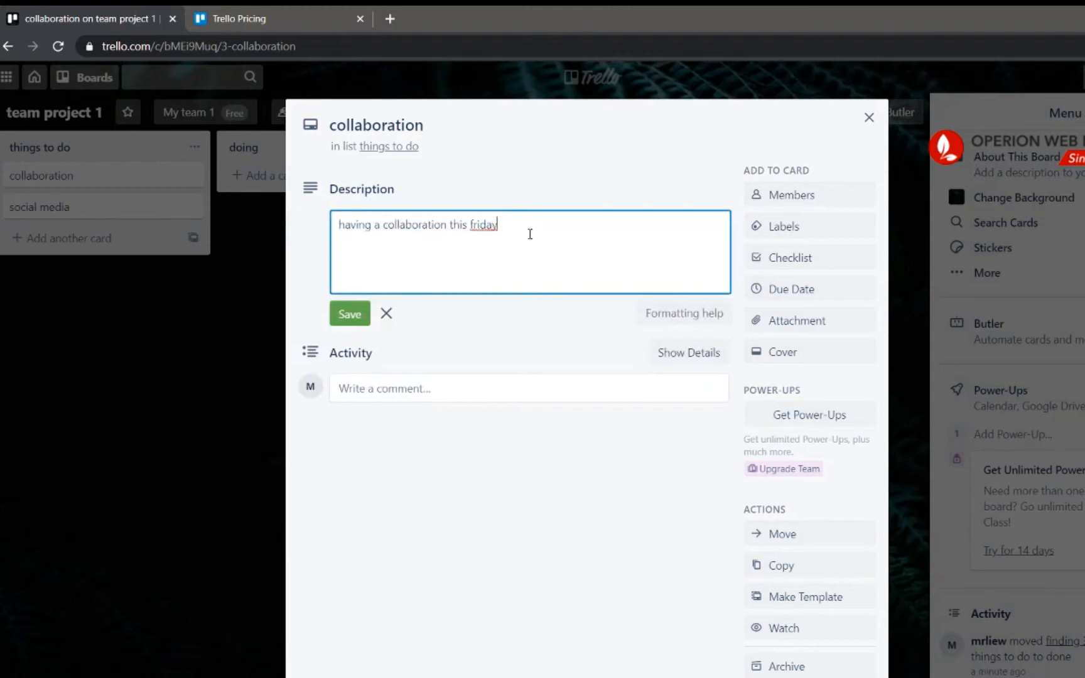
left_click(346, 320)
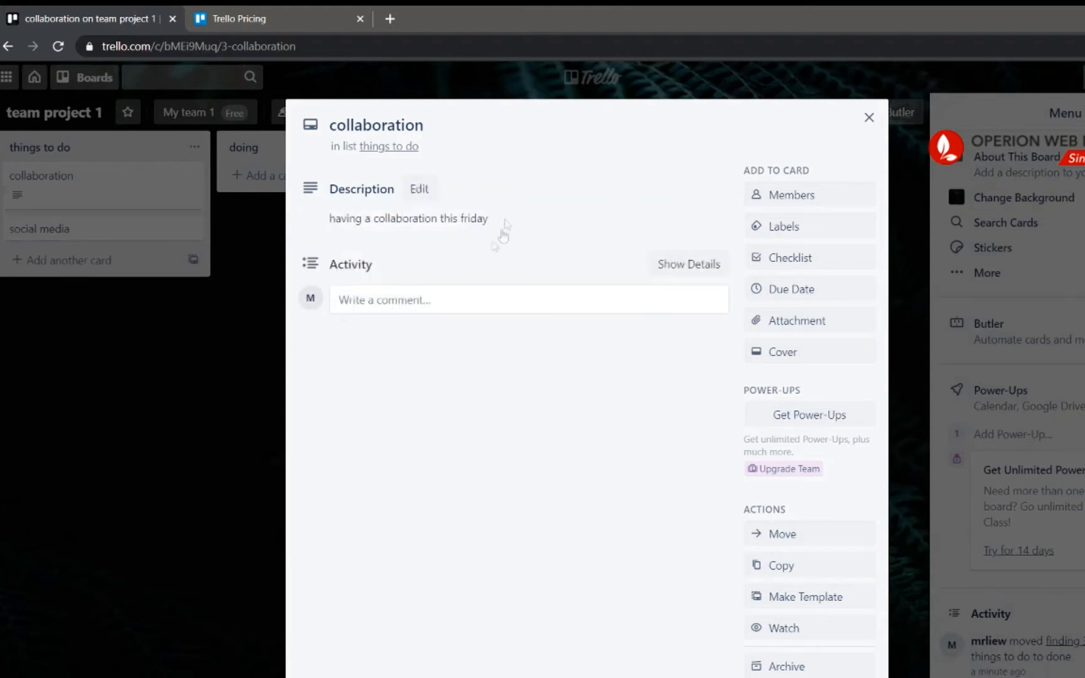
Step: Set the collaboration card's due date to 7/3/2020 at 11:29 AM with a reminder 15 minutes before, and close the card
left_click(792, 290)
left_click(926, 402)
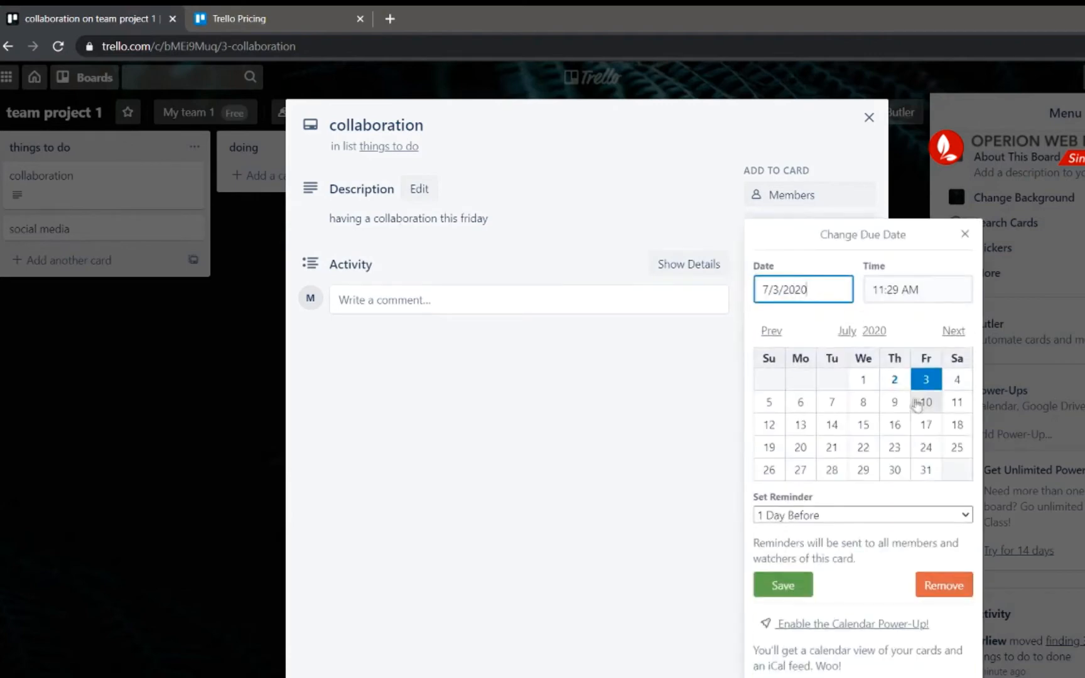
left_click(926, 379)
left_click(848, 517)
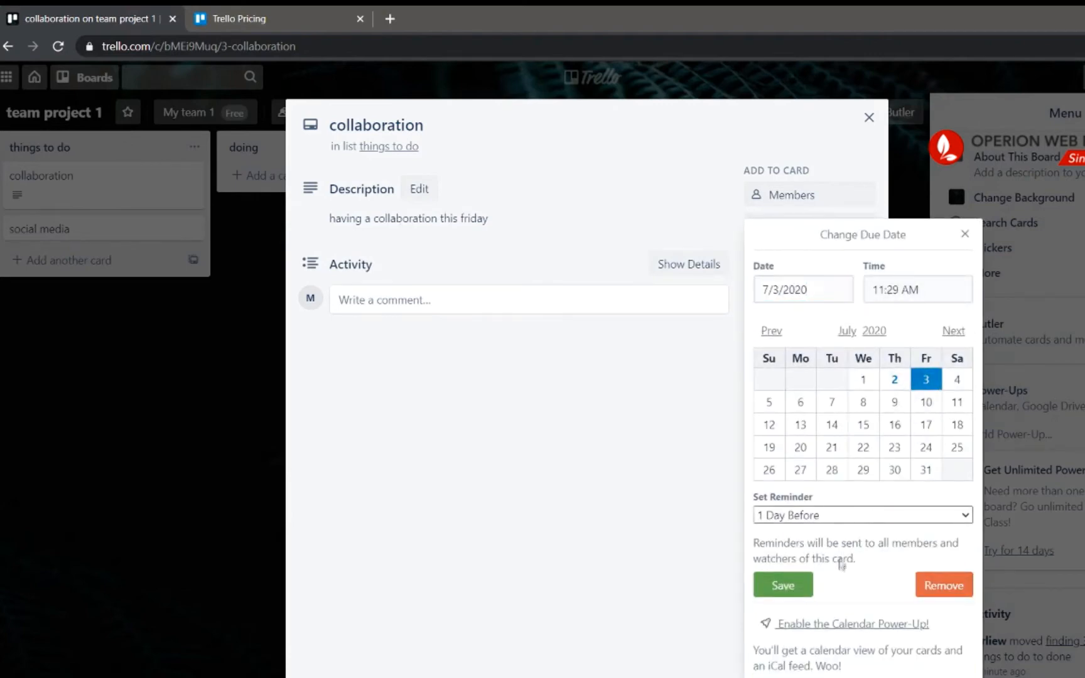
left_click(857, 599)
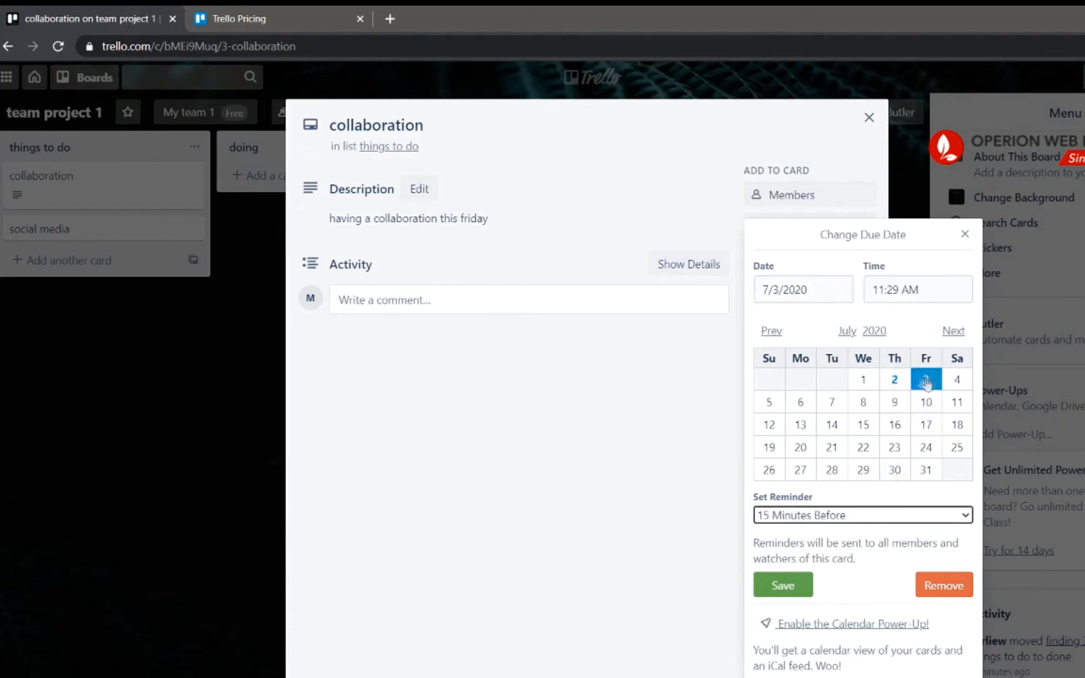
left_click(920, 295)
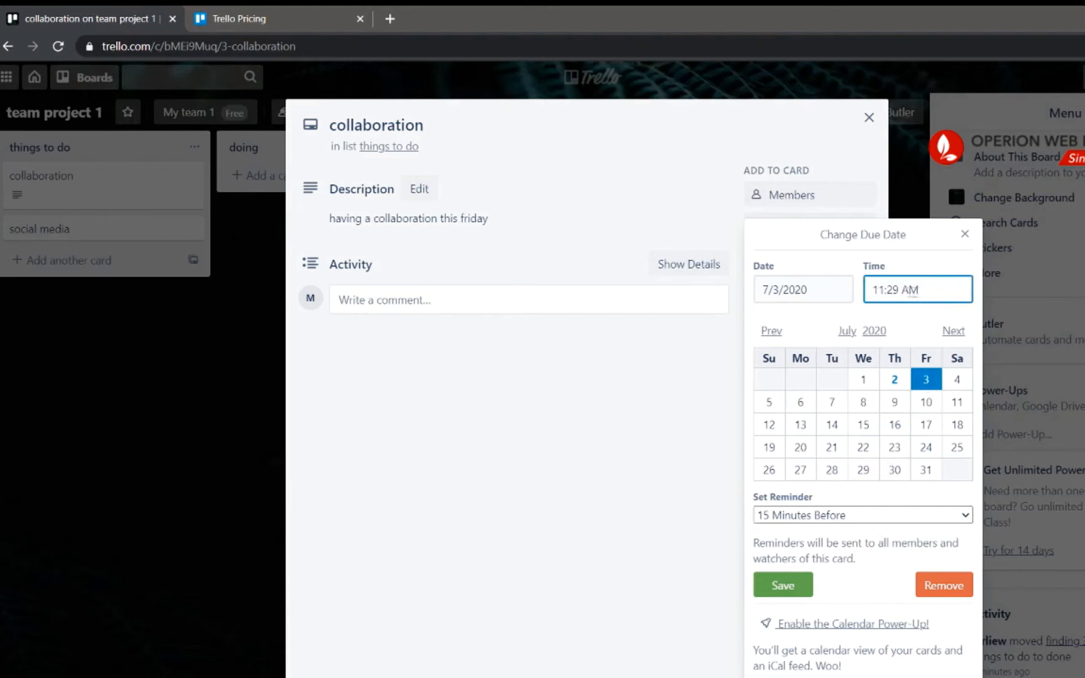
left_click_drag(902, 291, 872, 290)
left_click(819, 380)
left_click(801, 590)
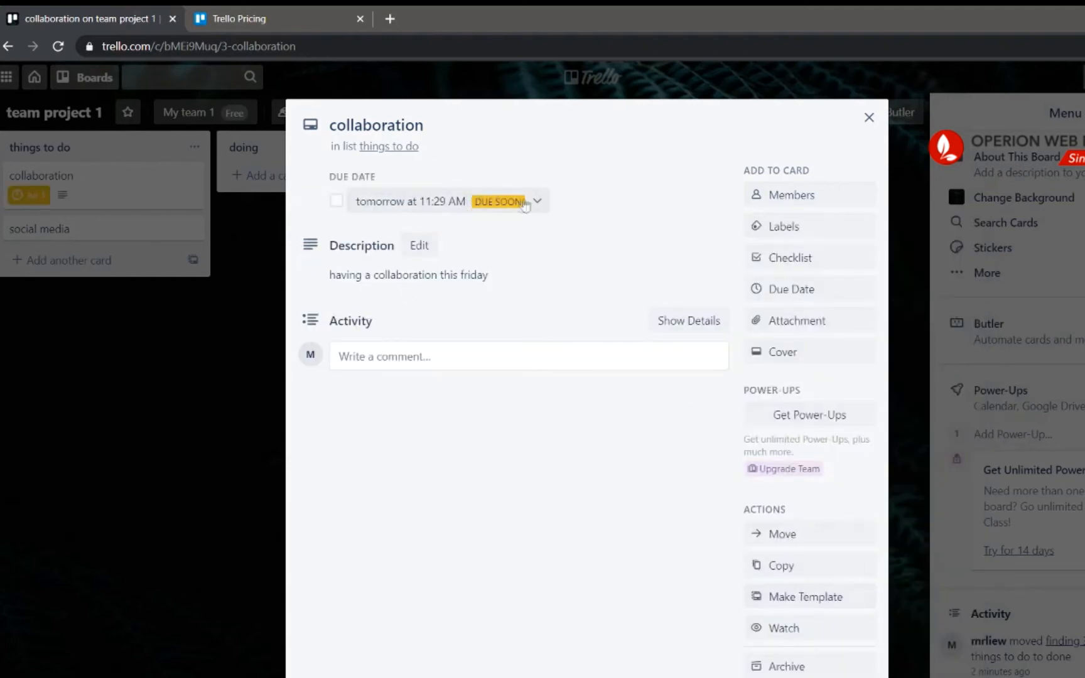
left_click(46, 180)
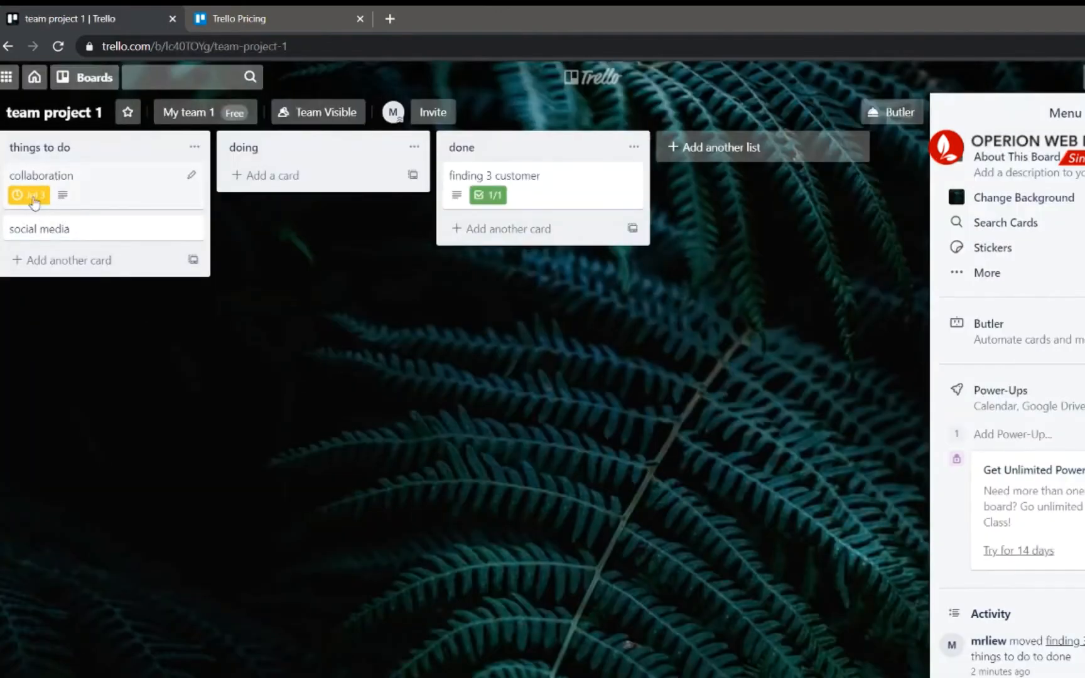
Step: Mark the collaboration card's due date as complete and move the card to the done list below finding 3 customer
left_click(113, 194)
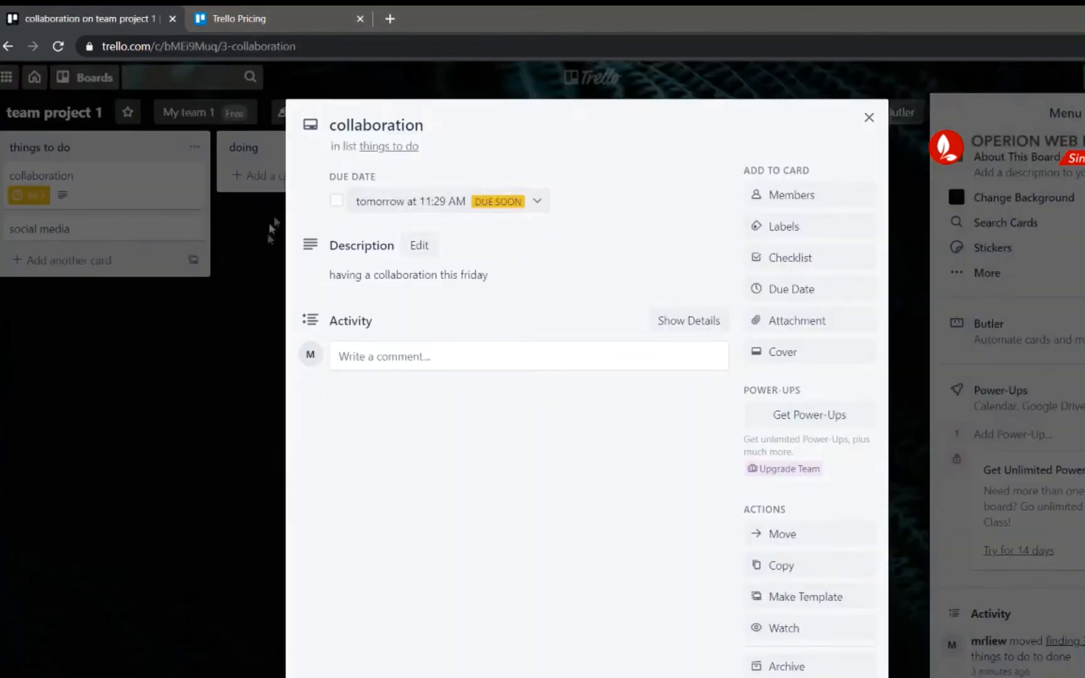
left_click(336, 201)
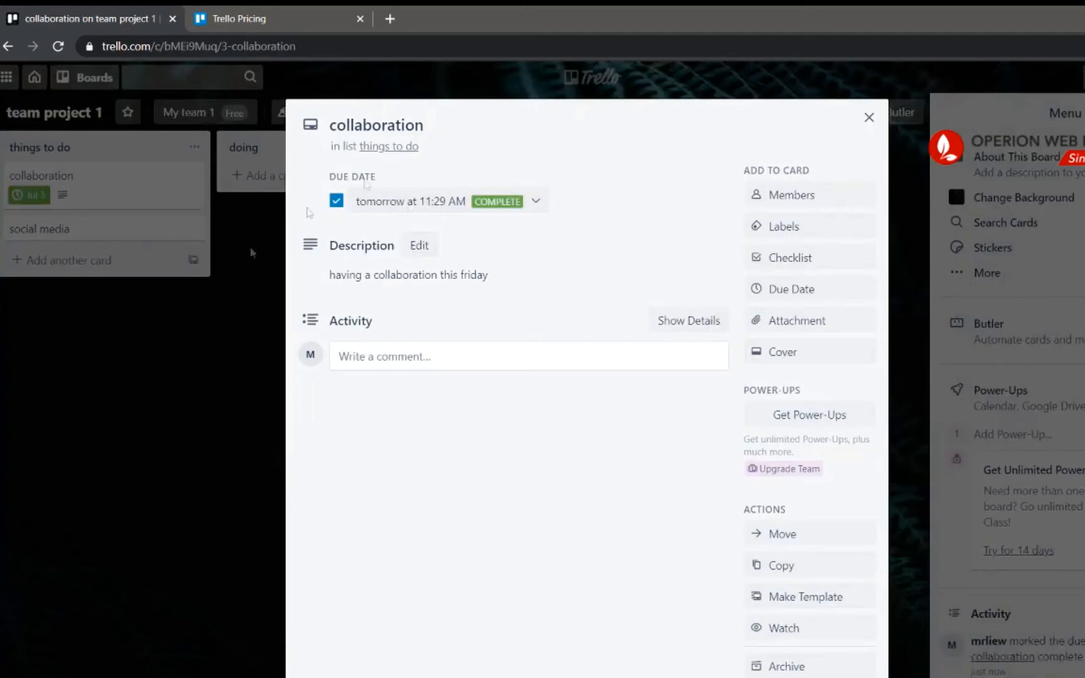
left_click(211, 345)
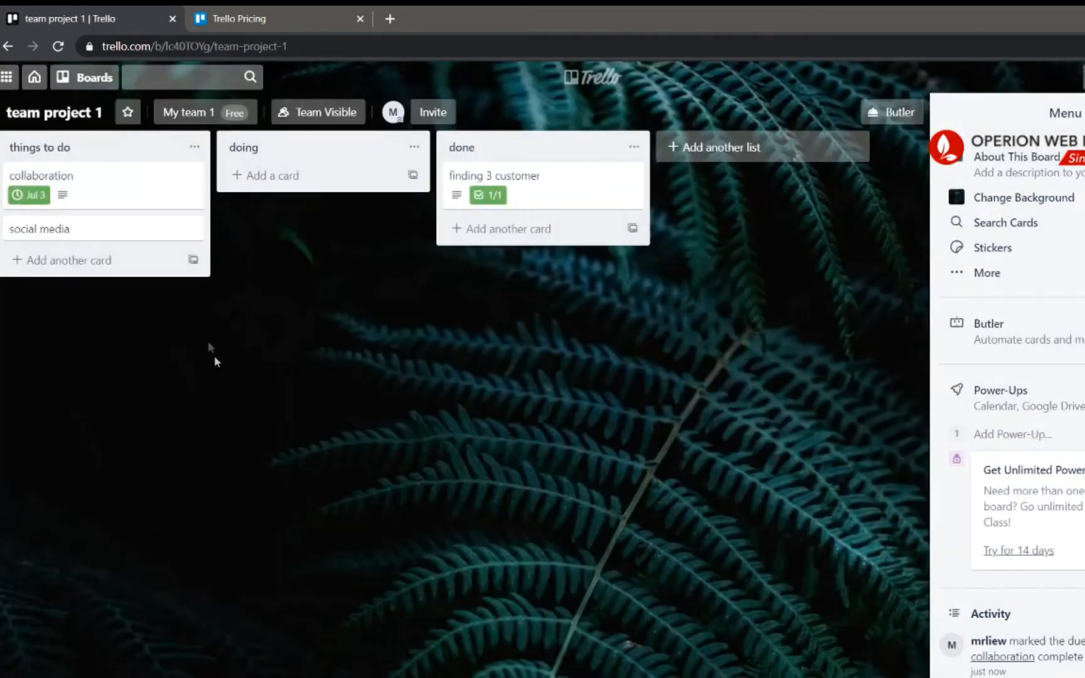
left_click_drag(109, 191, 568, 211)
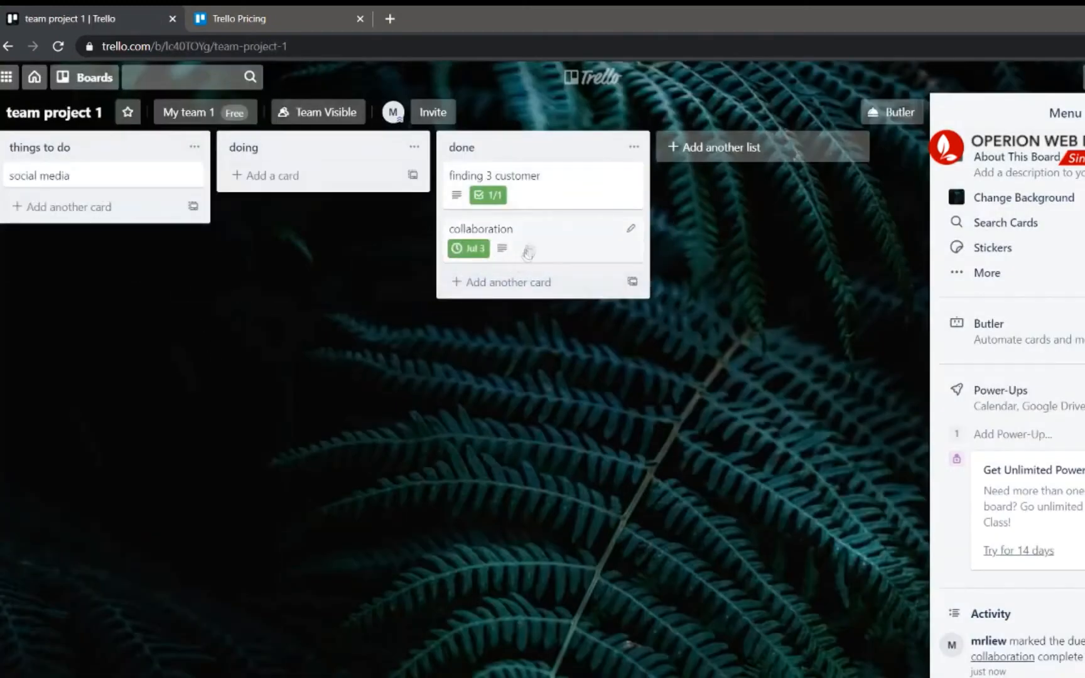
left_click_drag(528, 249, 530, 204)
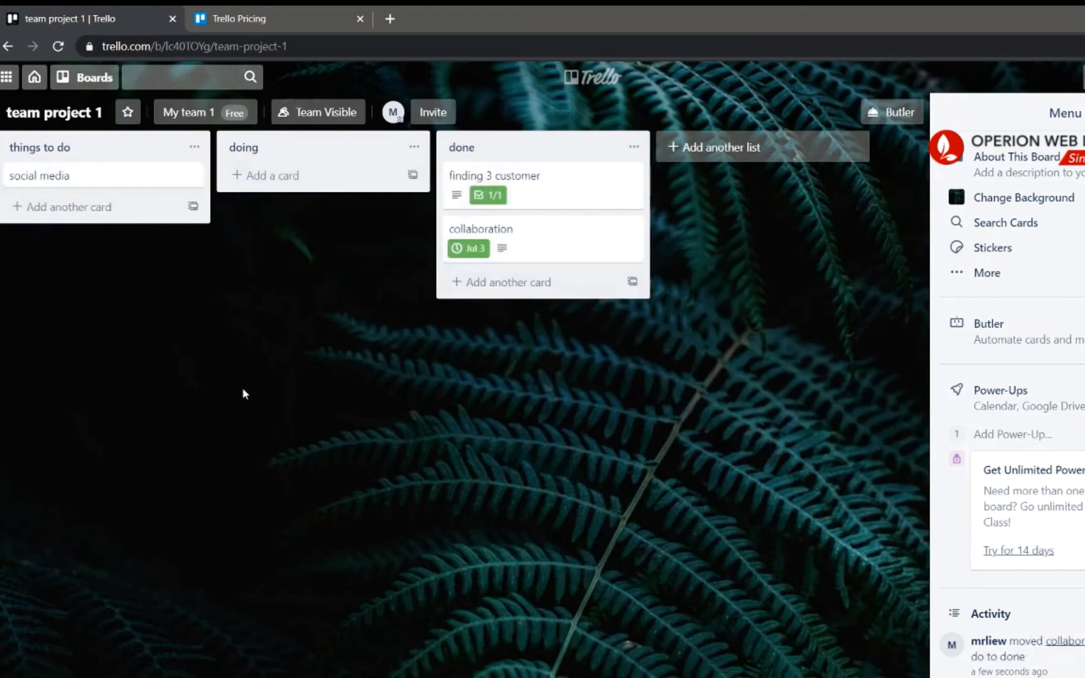
Step: Attach the image Webp.net-resizeimage (4).png from the computer to the social media card and remove it as the card's cover
left_click(162, 177)
left_click(161, 177)
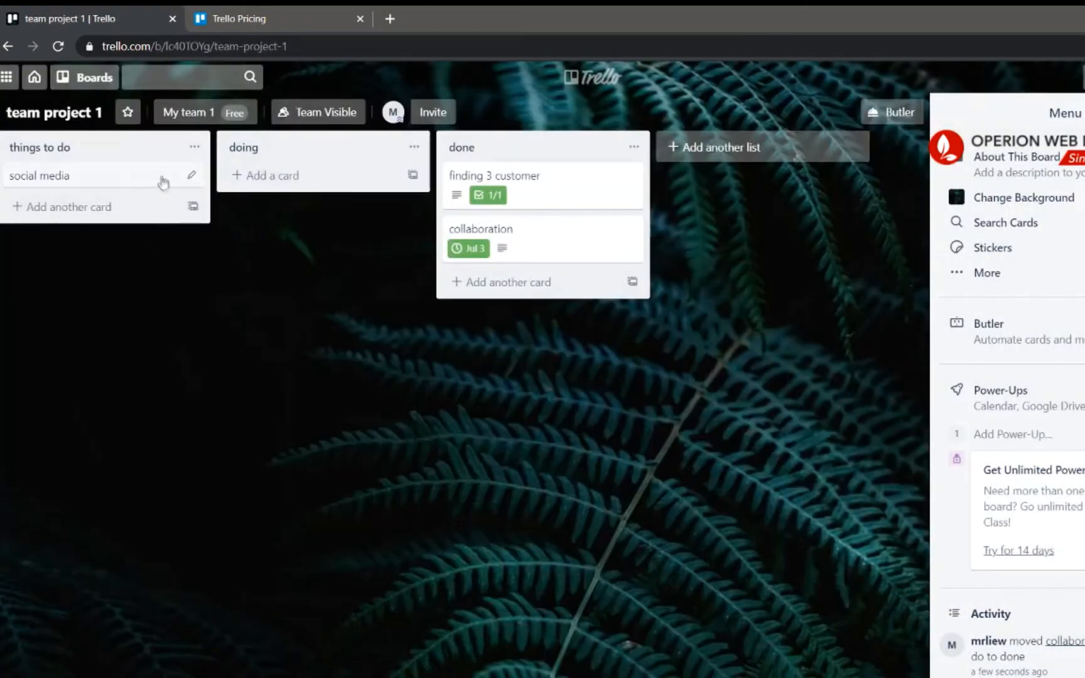
left_click(119, 177)
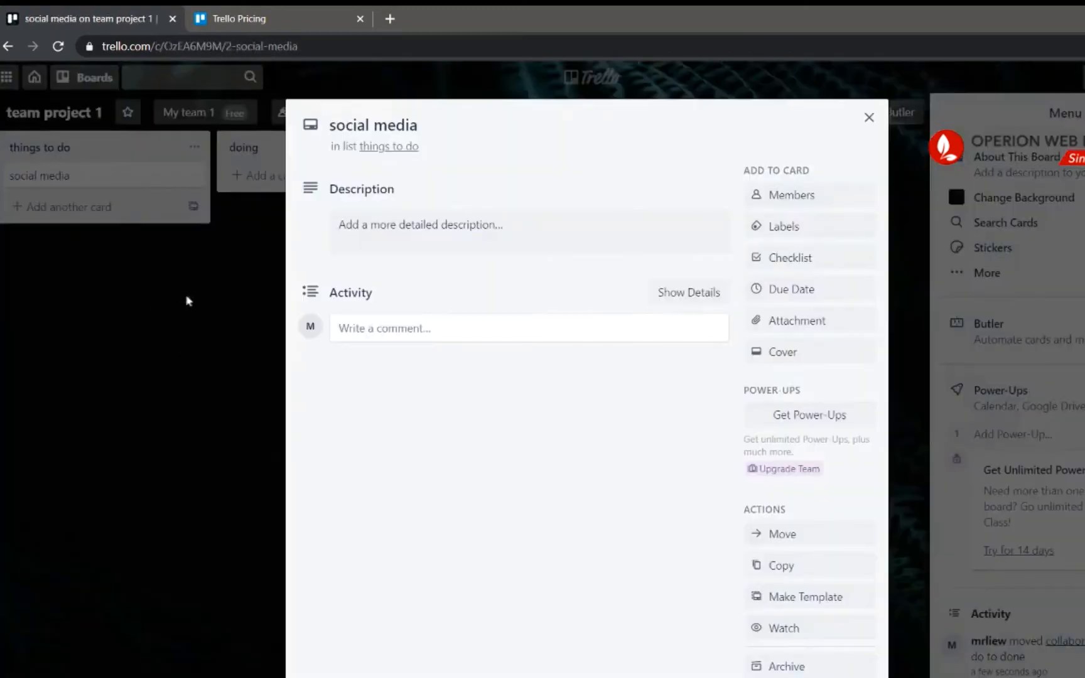
left_click(795, 320)
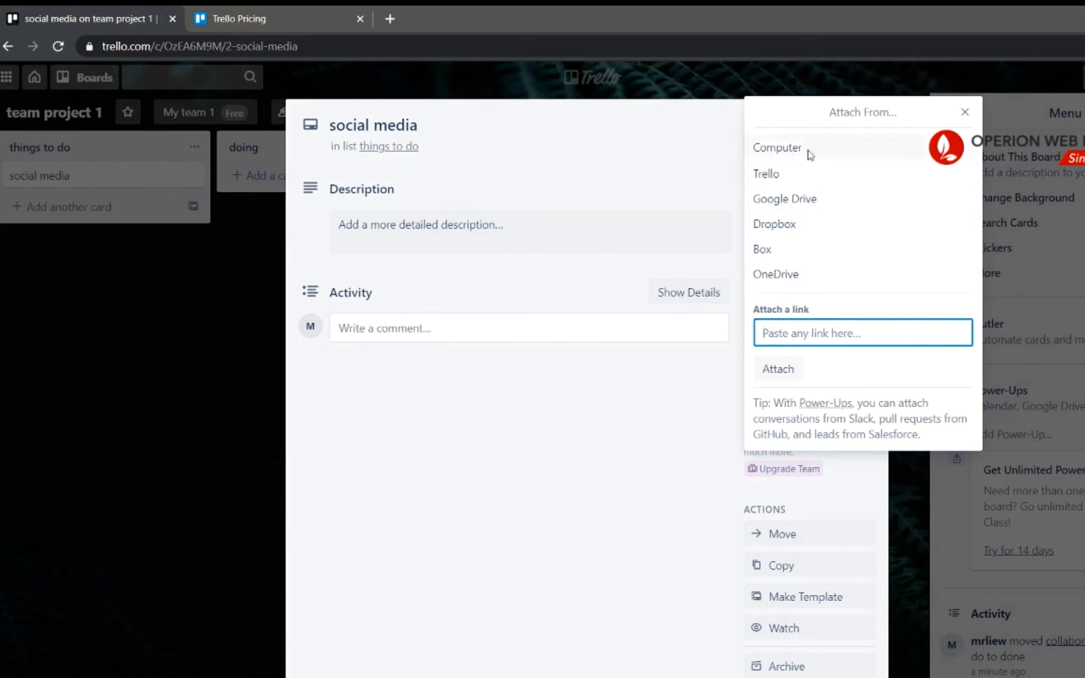
left_click(790, 156)
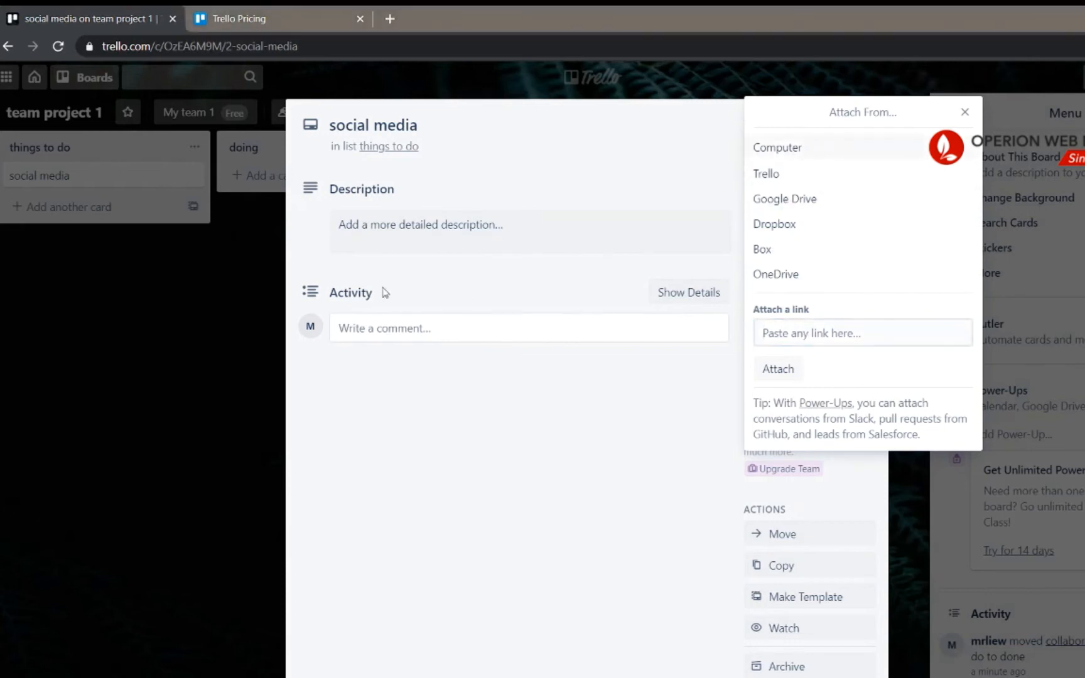
left_click(547, 443)
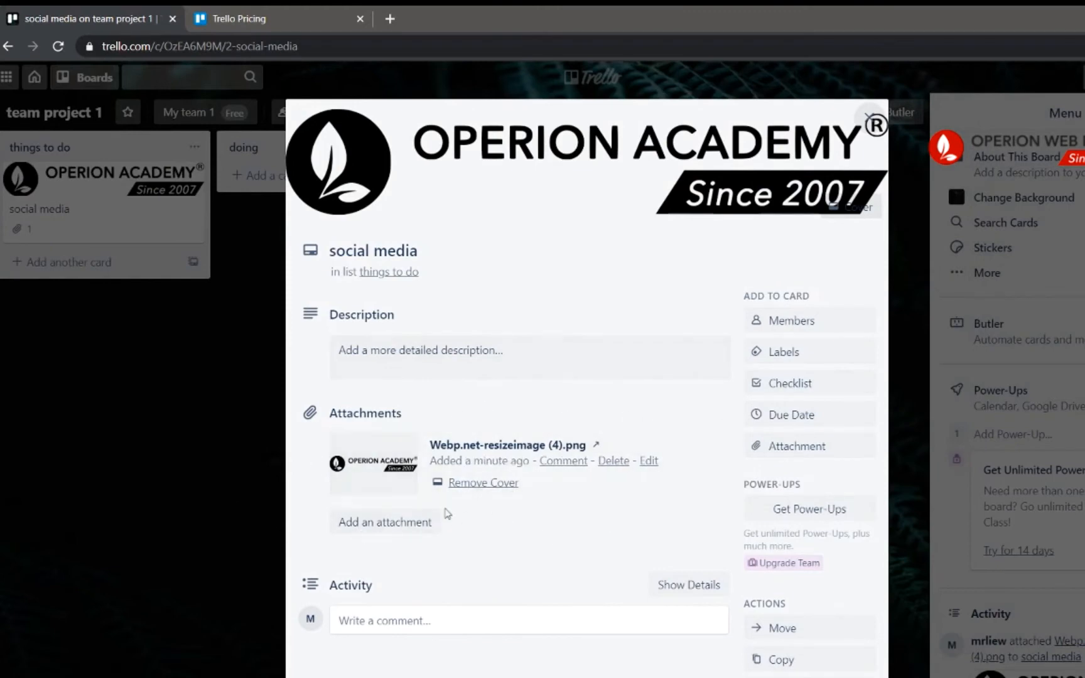
left_click(482, 482)
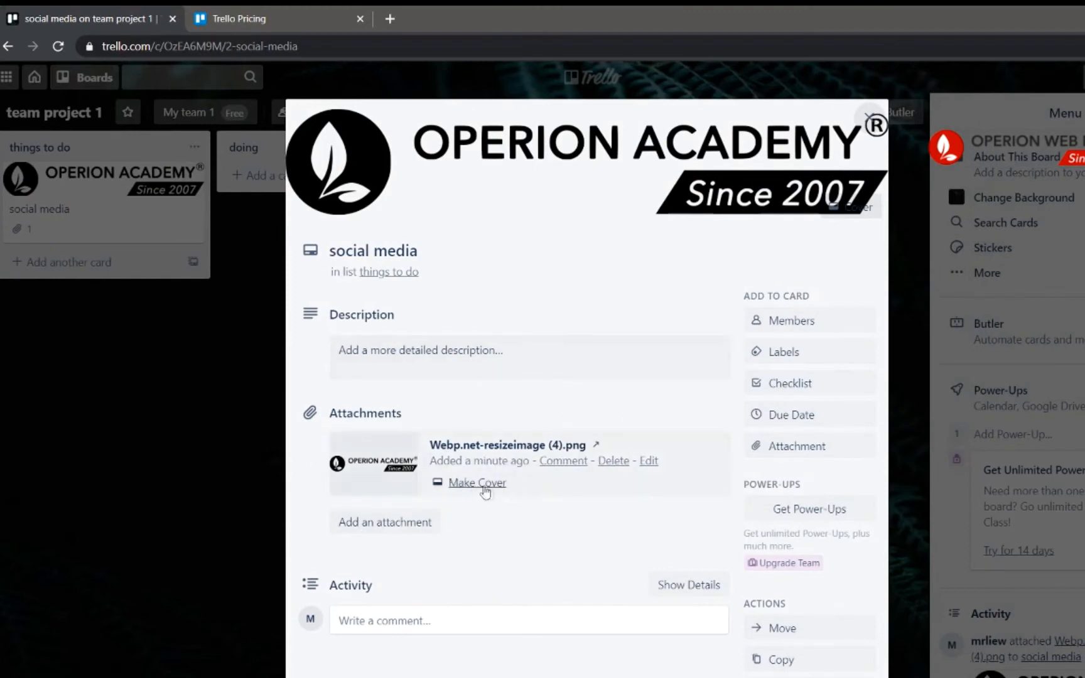
left_click(227, 418)
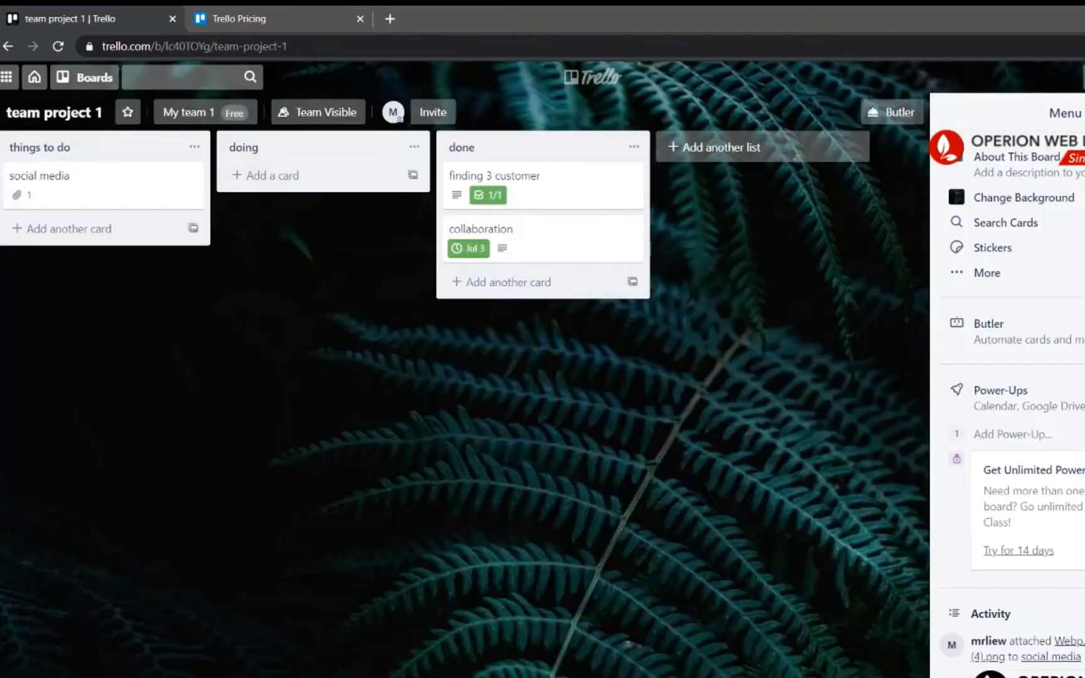
Step: Attach the link of the open COVID-19 YouTube video to the social media card, named "example video", and close the card
left_click(98, 179)
left_click(781, 320)
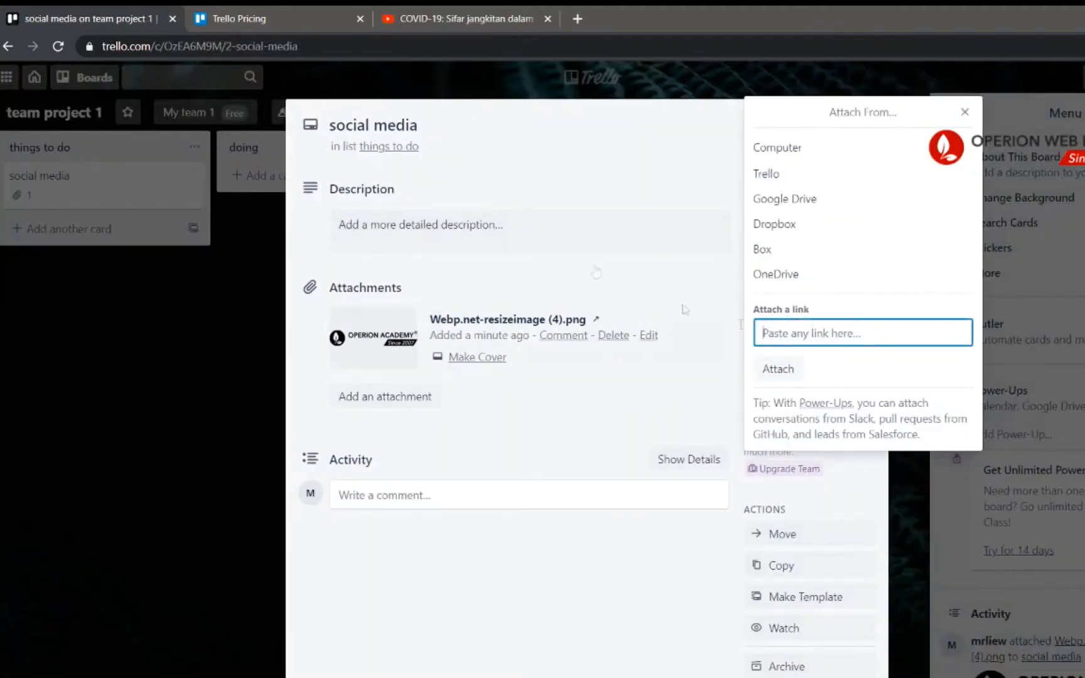
left_click(437, 26)
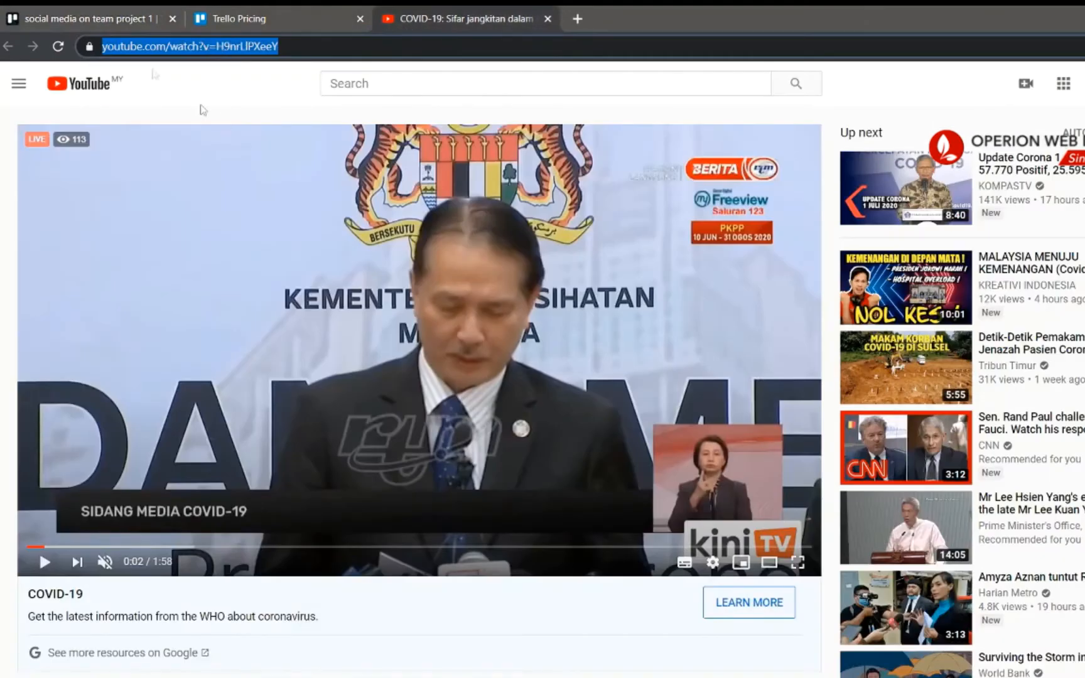
left_click(59, 13)
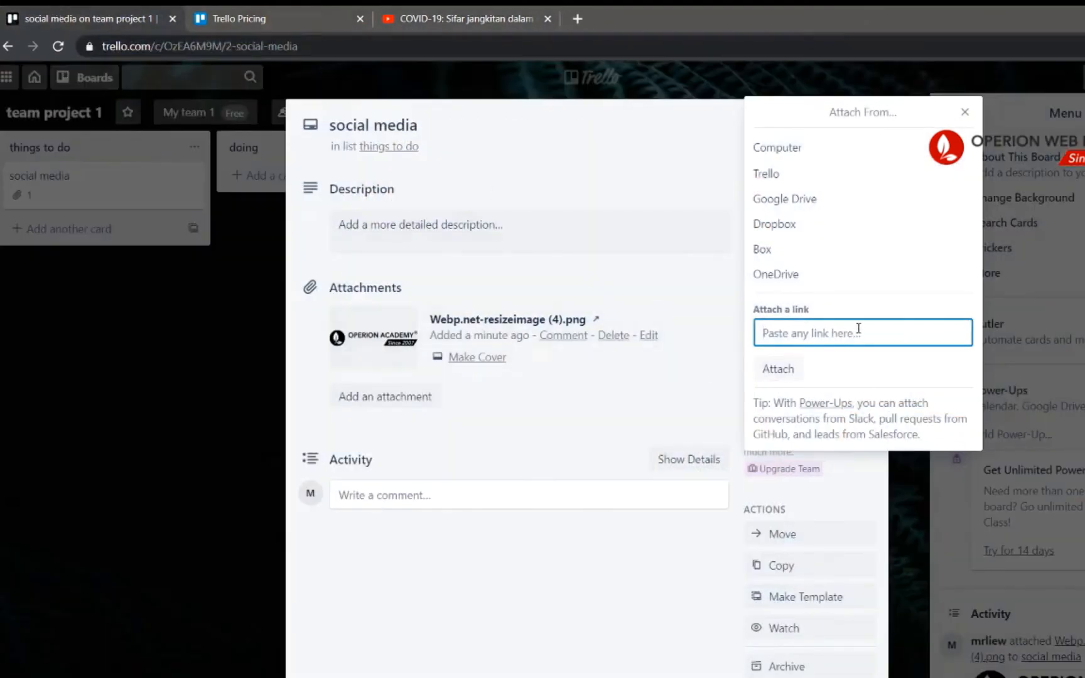
key("ctrl+v")
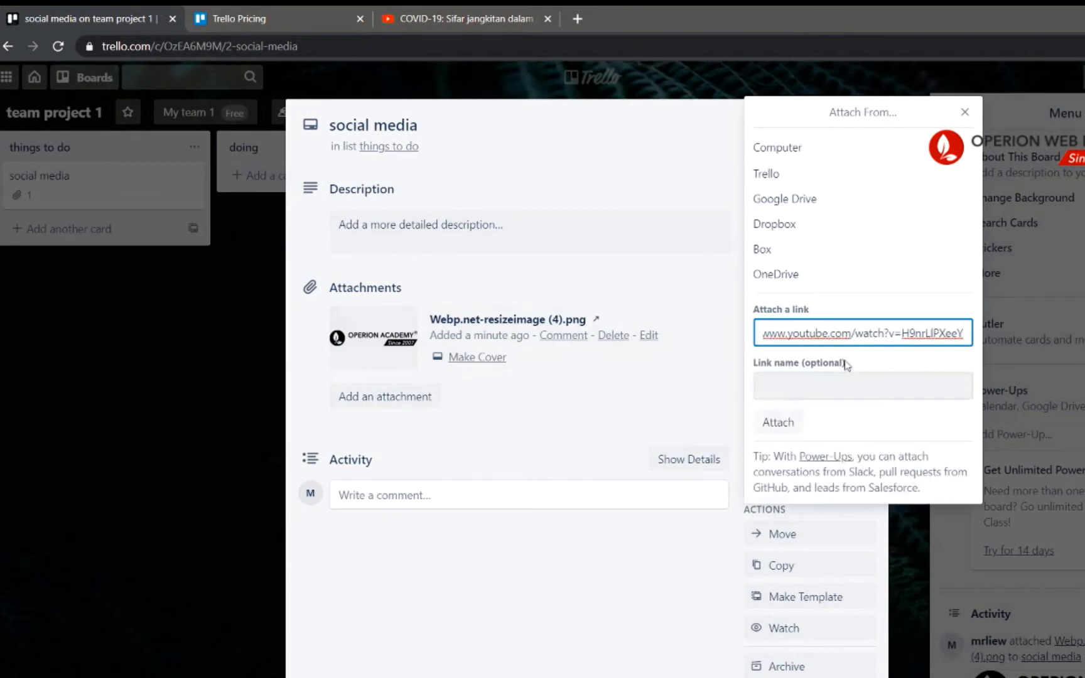
left_click(842, 386)
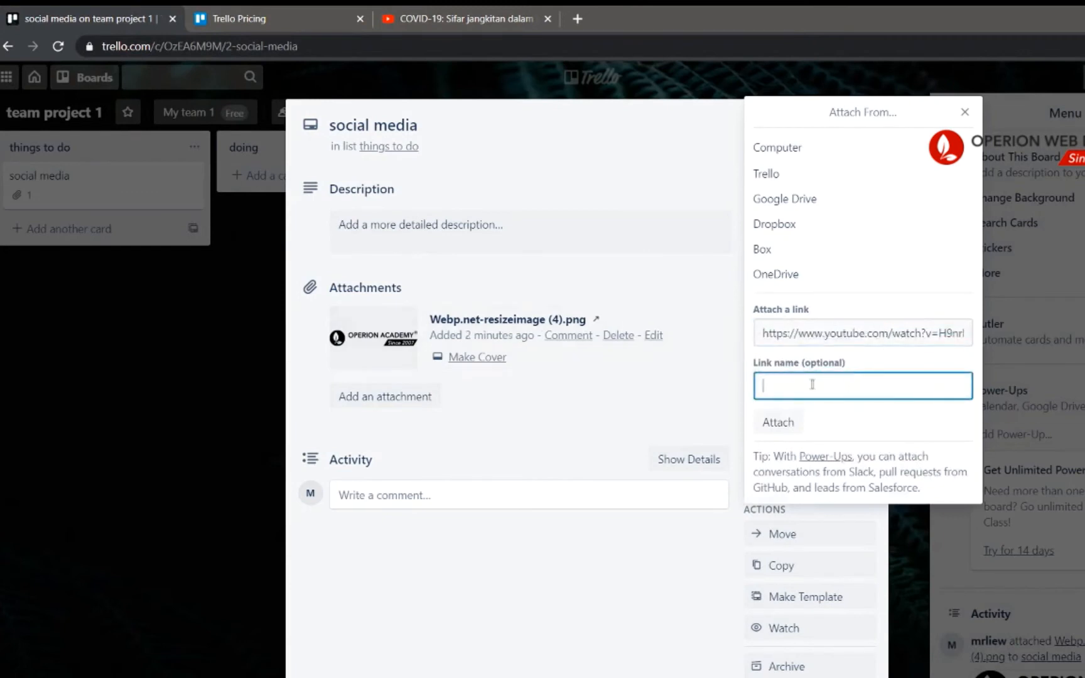
type("example video")
left_click(778, 427)
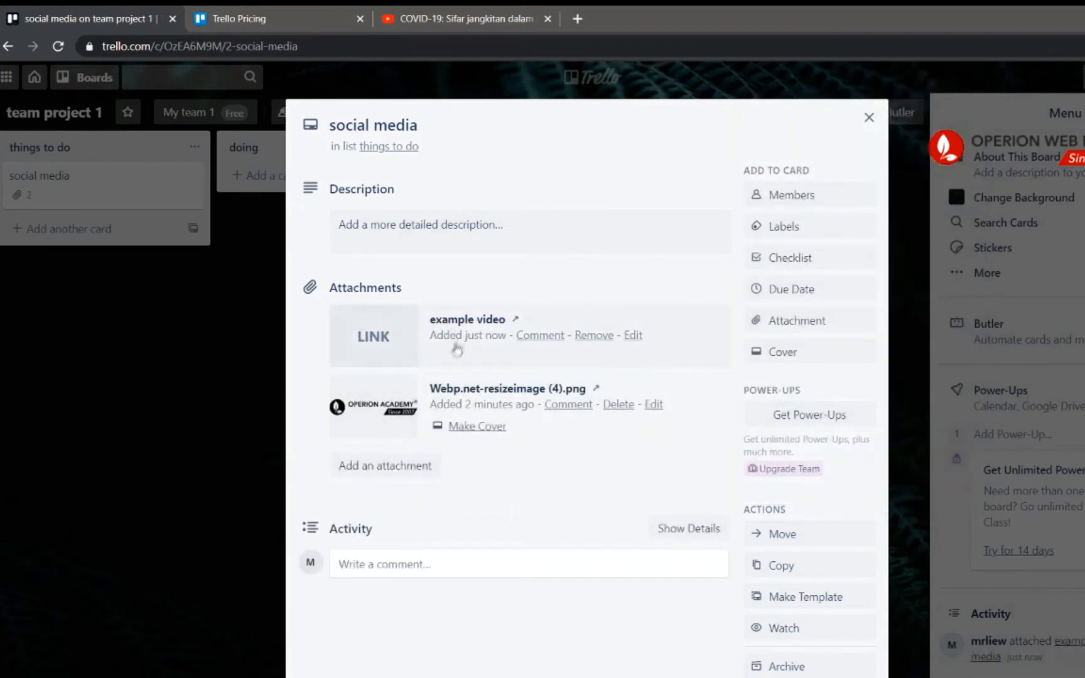
key("Escape")
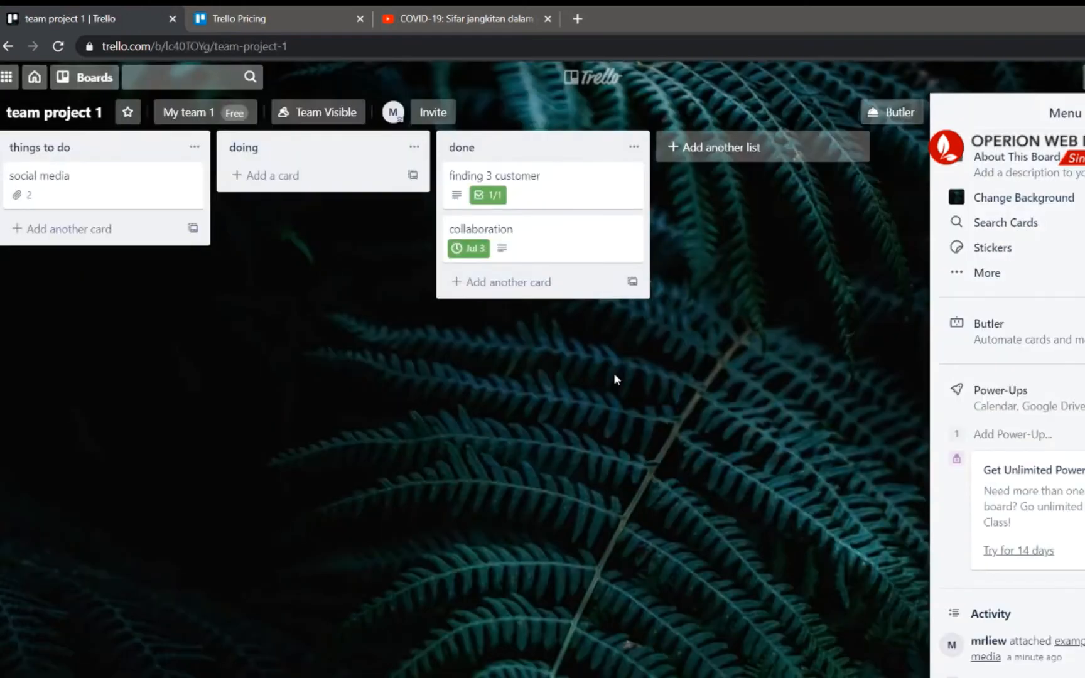
Step: Add the green label to the social media card and name the label "completed"
left_click(91, 184)
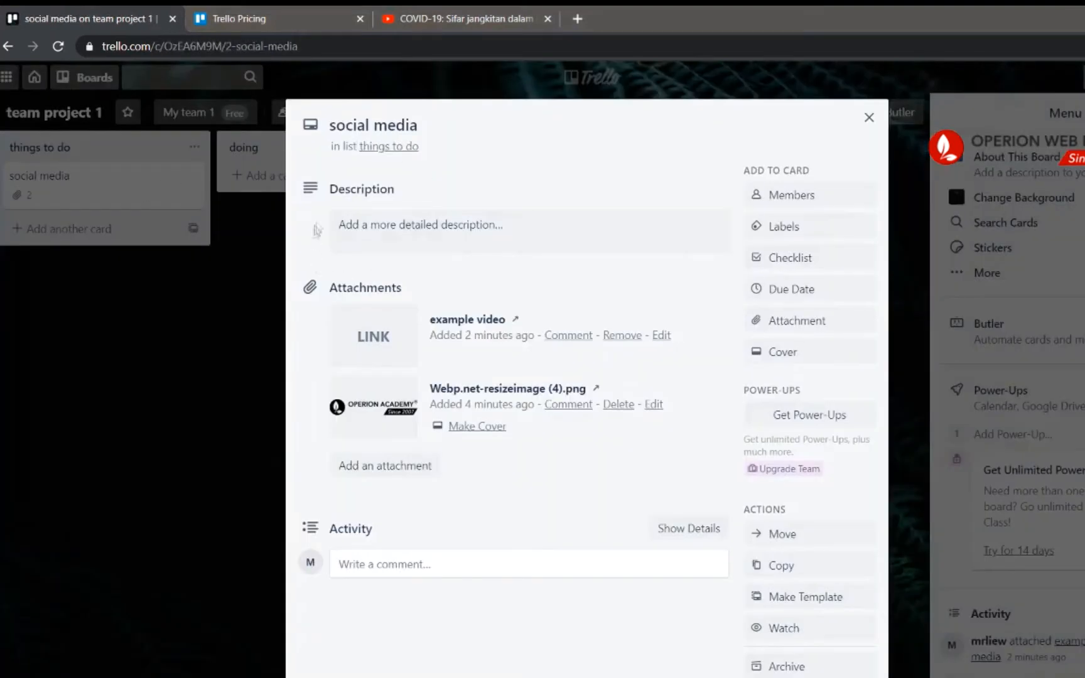
left_click(793, 228)
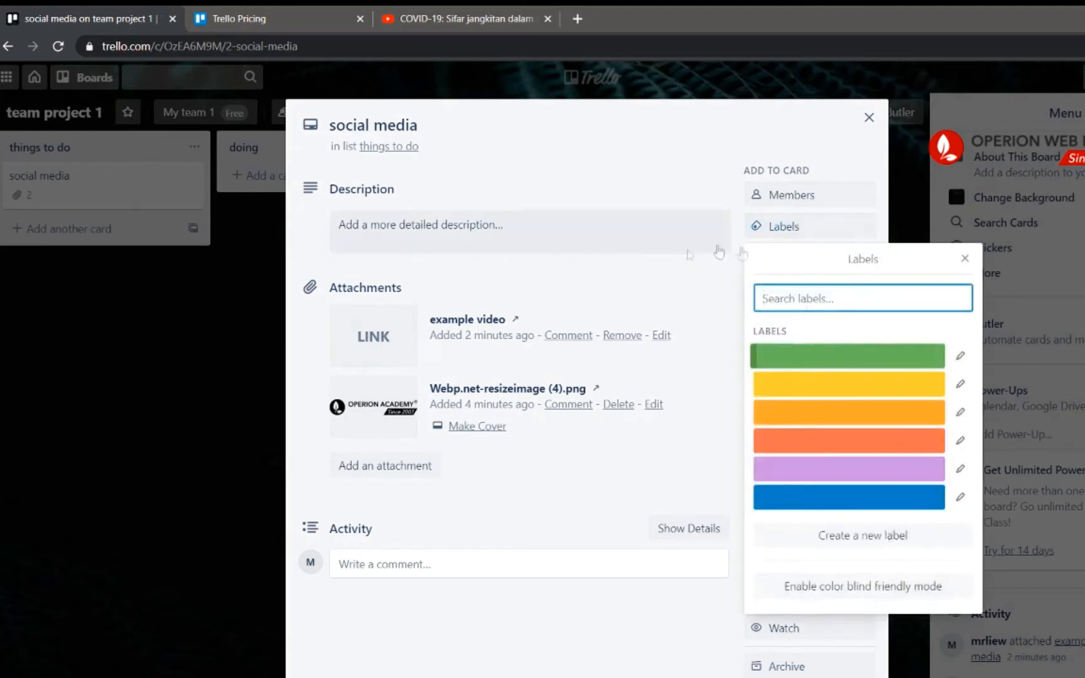
left_click(830, 361)
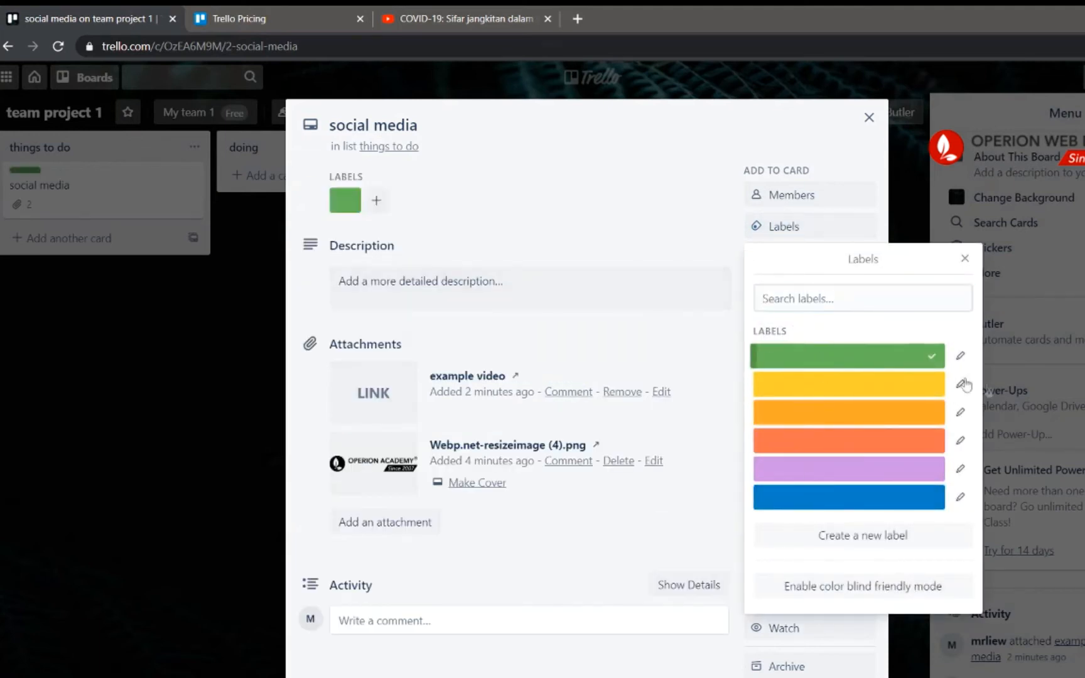
left_click(960, 355)
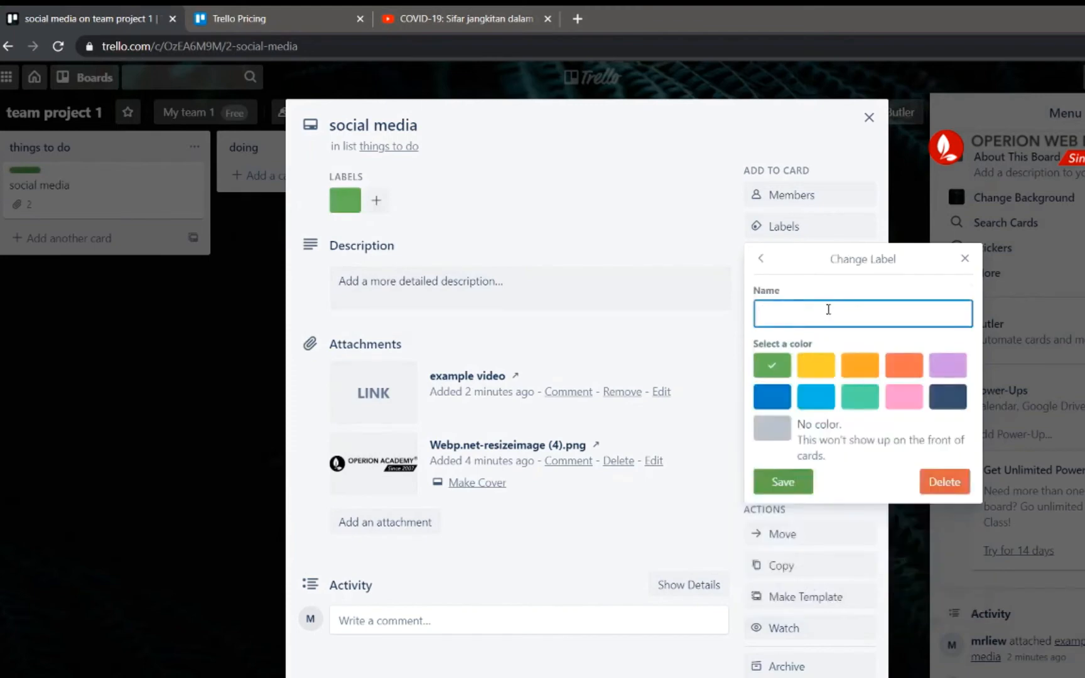
type("completed")
left_click(783, 482)
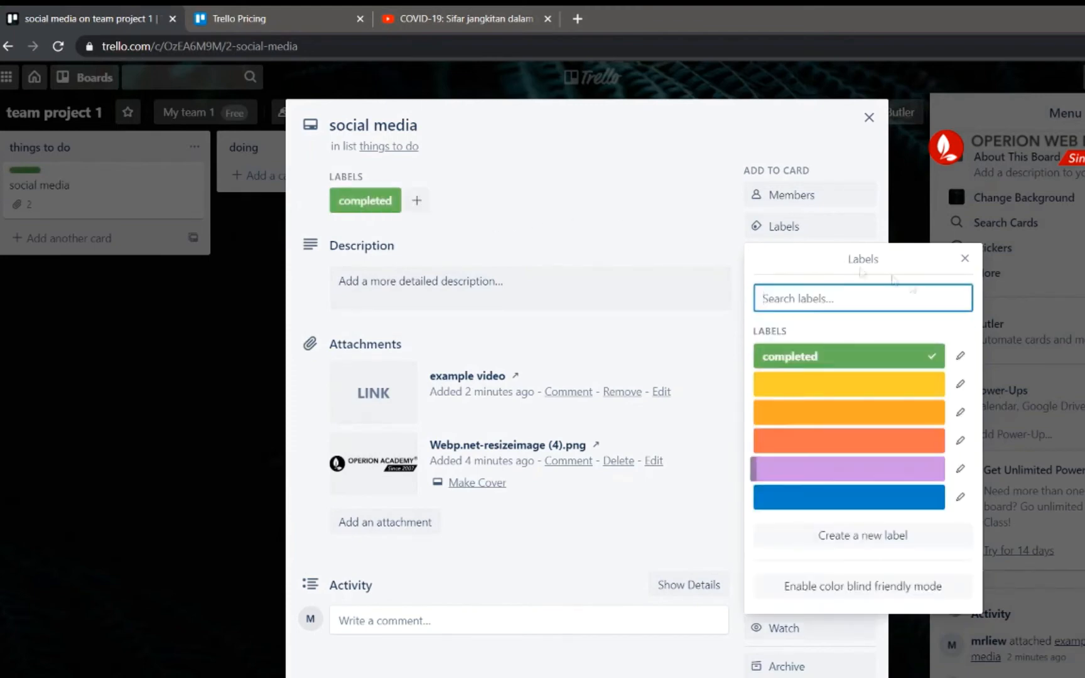
left_click(965, 259)
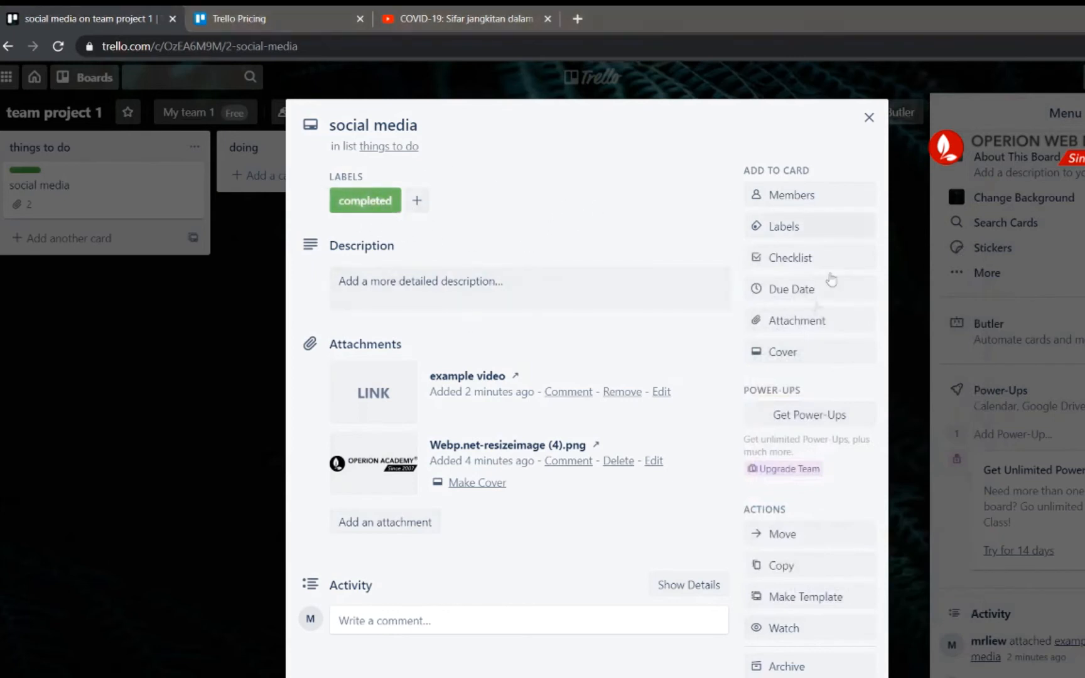
Step: Add the blue and orange labels to the social media card
left_click(416, 200)
left_click(502, 472)
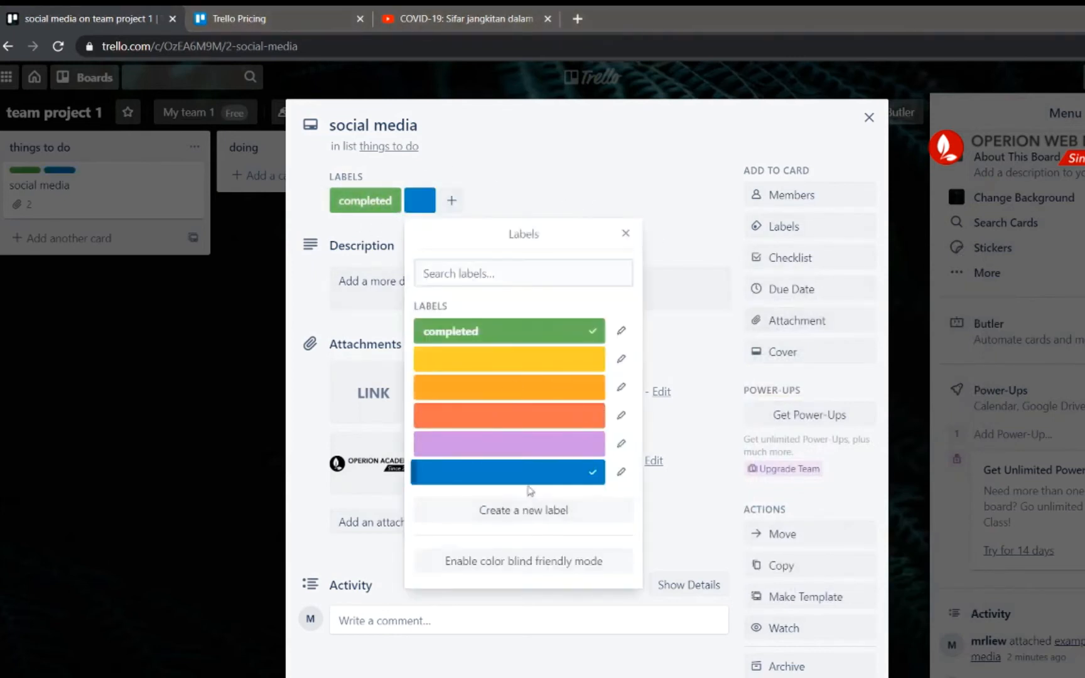
left_click(499, 388)
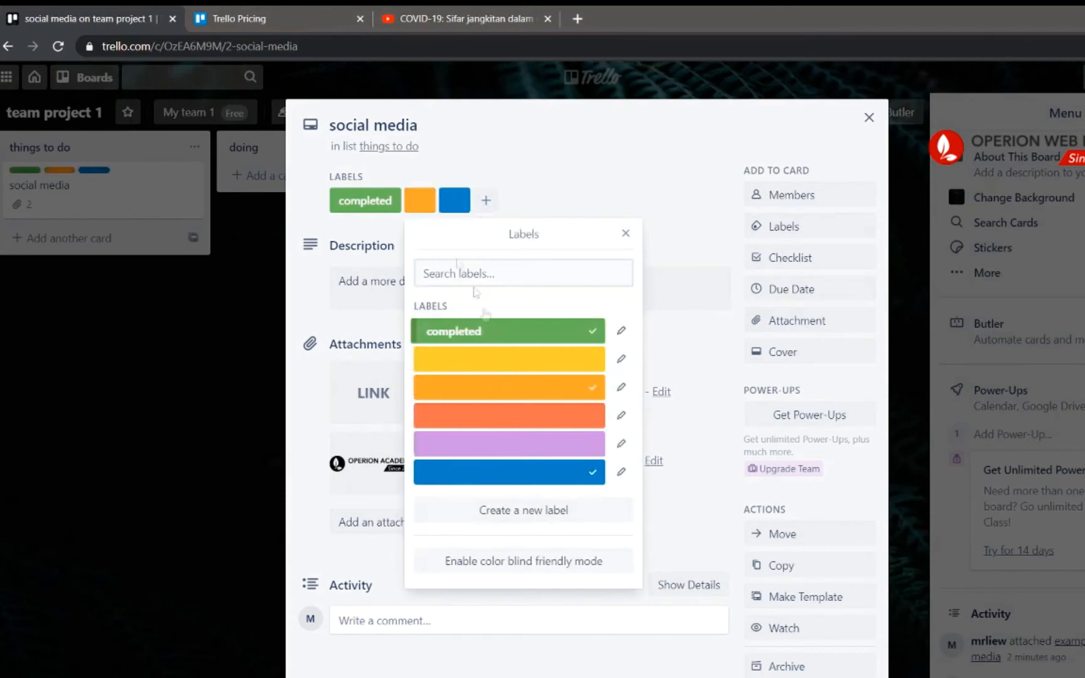
Step: Name the orange label "instagram" and the blue label "facebook", and close the social media card
left_click(420, 202)
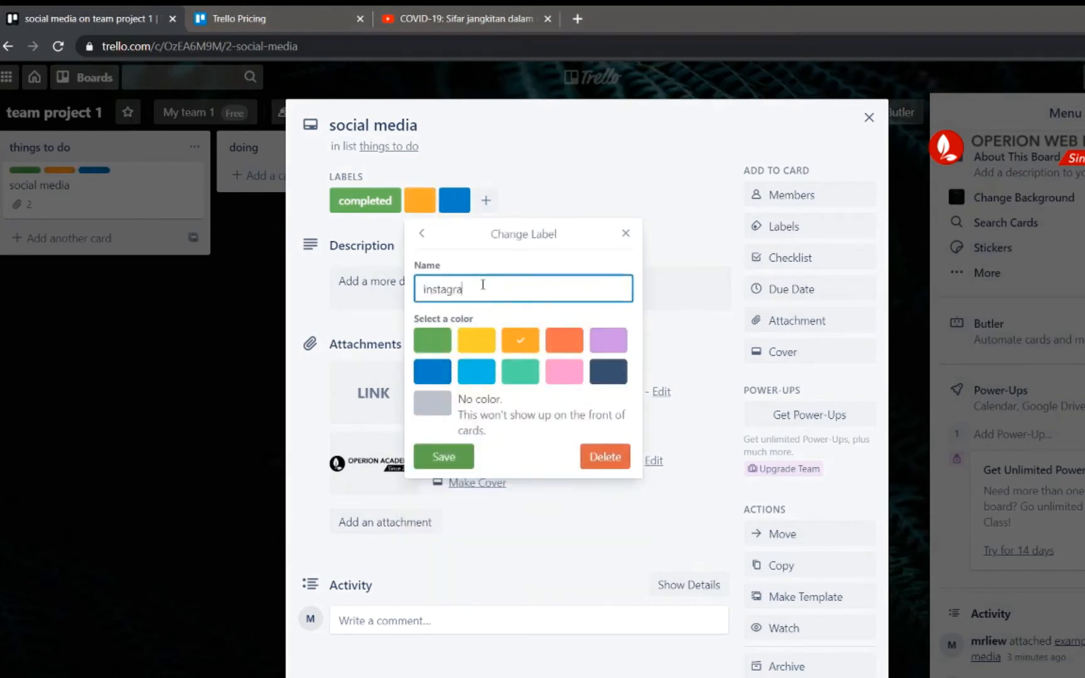
key("Return")
left_click(492, 201)
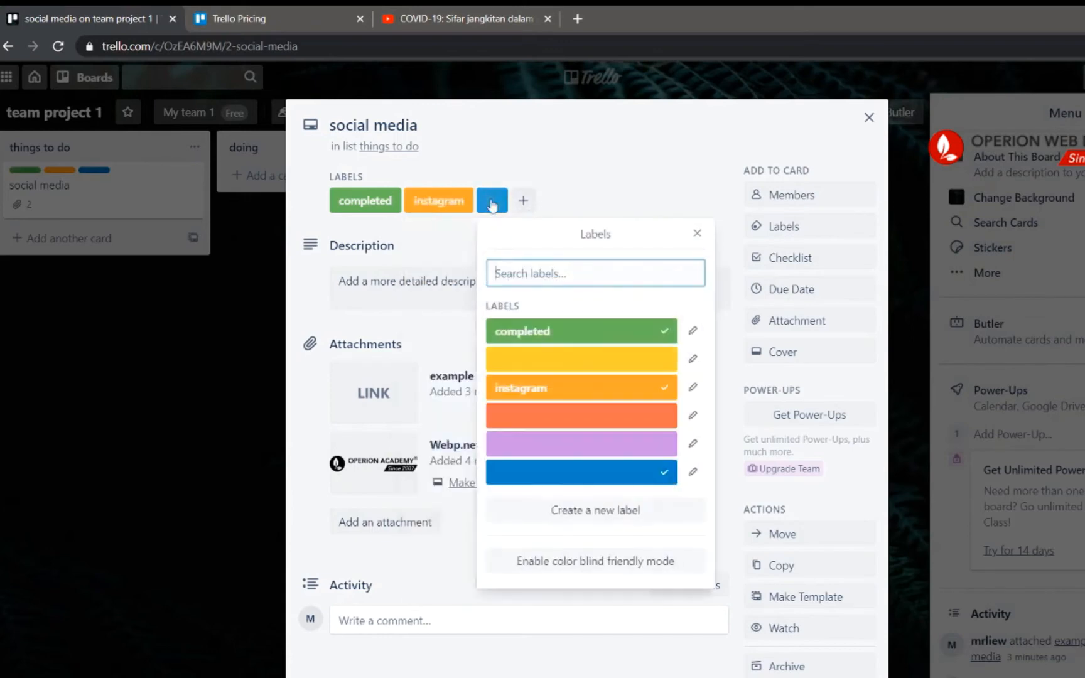
left_click(692, 472)
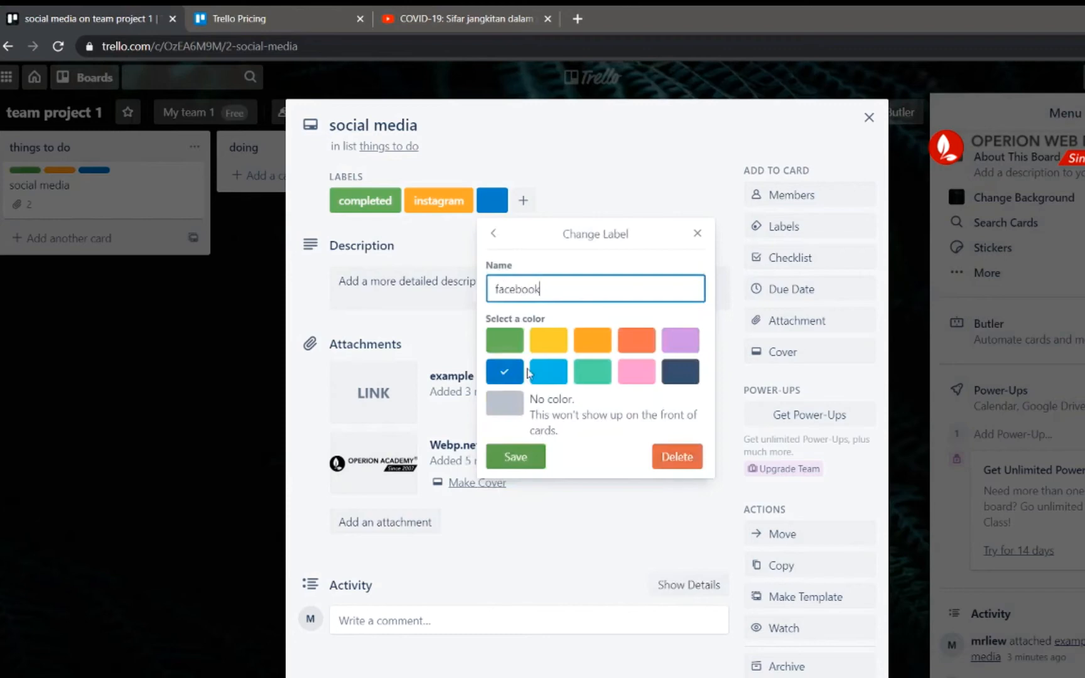
left_click(516, 456)
left_click(651, 181)
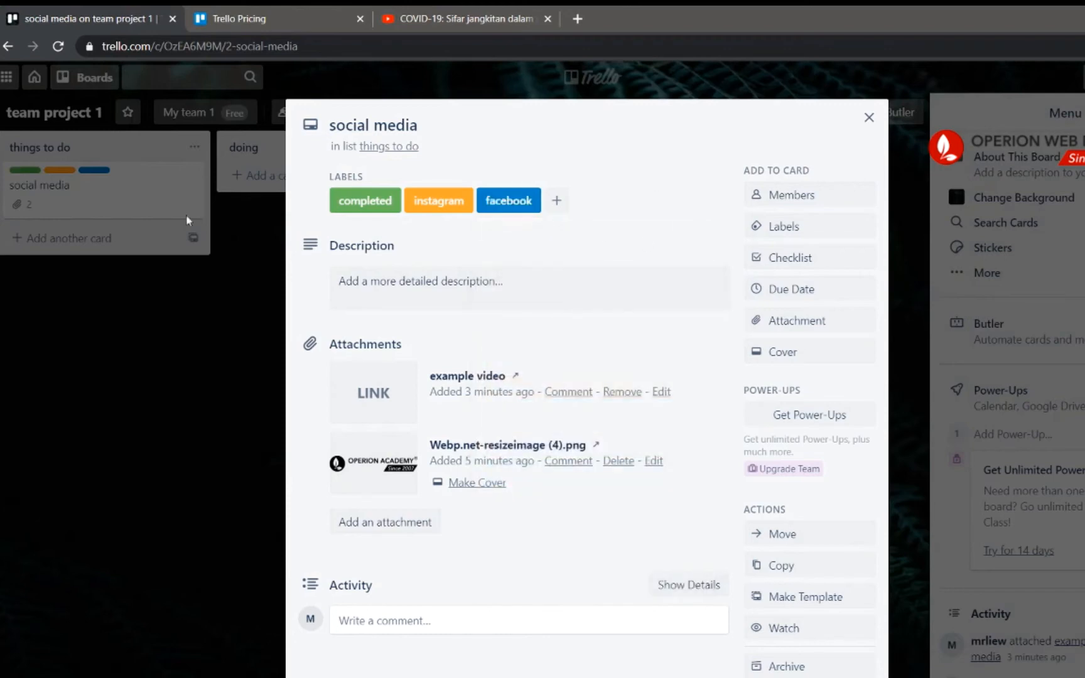
left_click(188, 325)
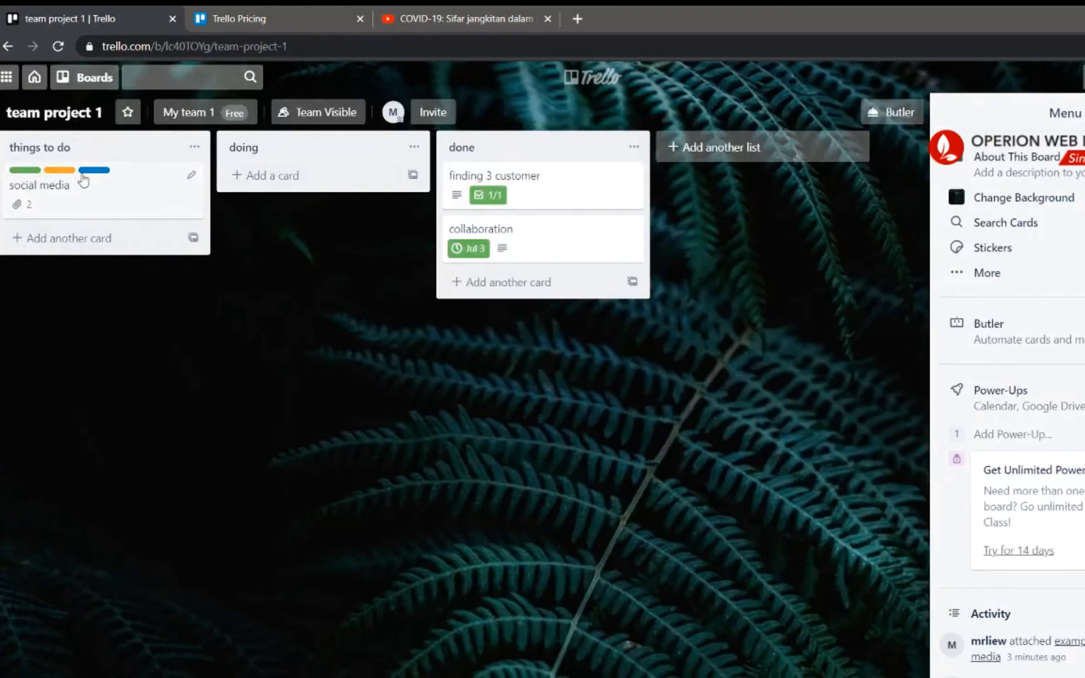
Step: Expand the colored labels on the board's social media card so that they show their names
left_click(34, 171)
left_click(43, 175)
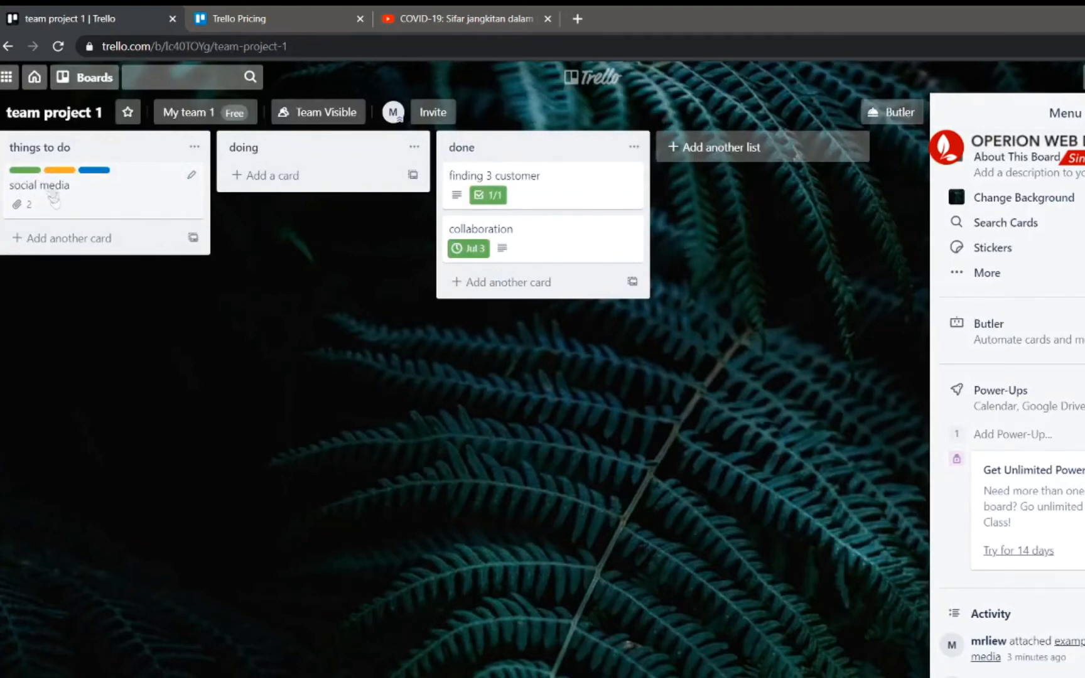
left_click(22, 172)
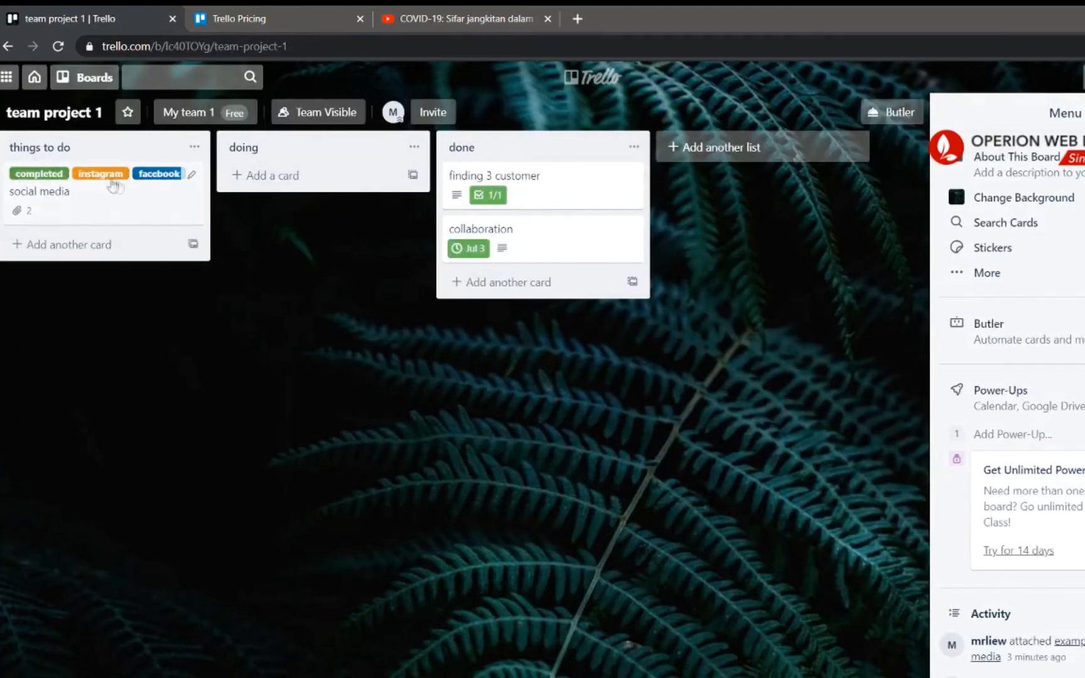
Step: Remove the facebook label from the social media card and close the card
left_click(142, 191)
left_click(494, 204)
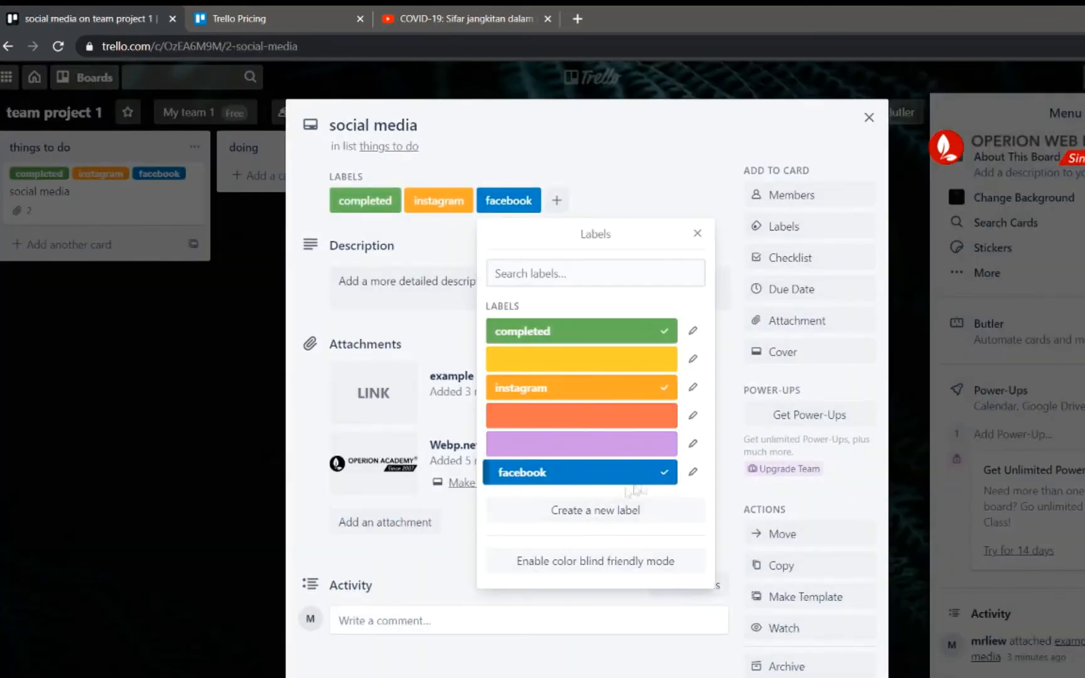
left_click(653, 474)
left_click(617, 158)
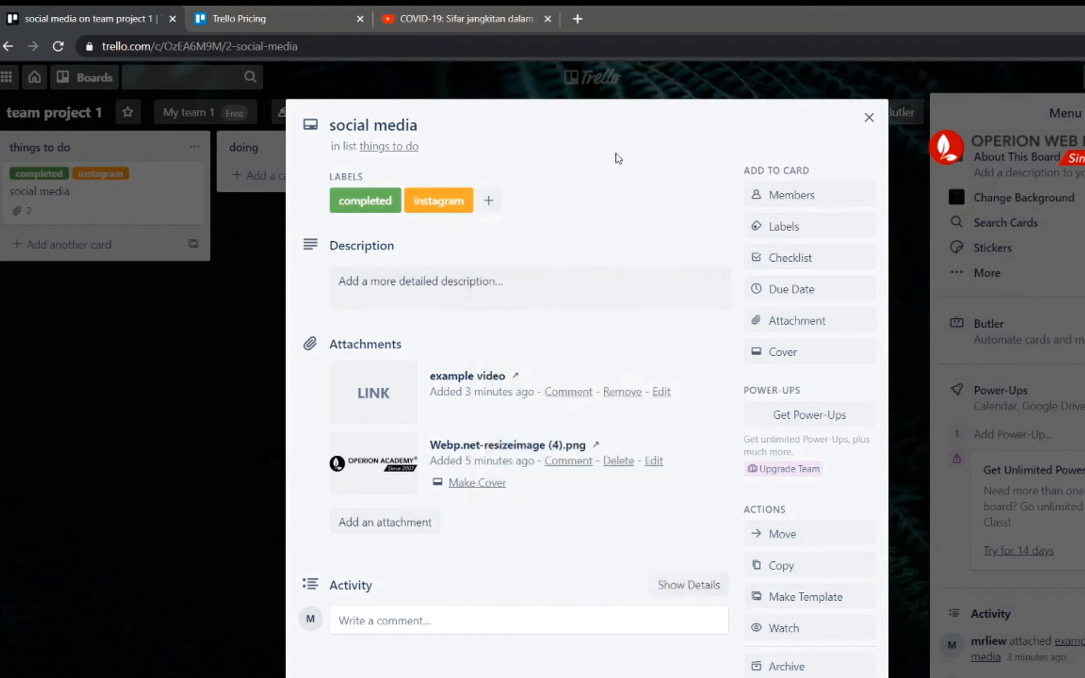
left_click(869, 117)
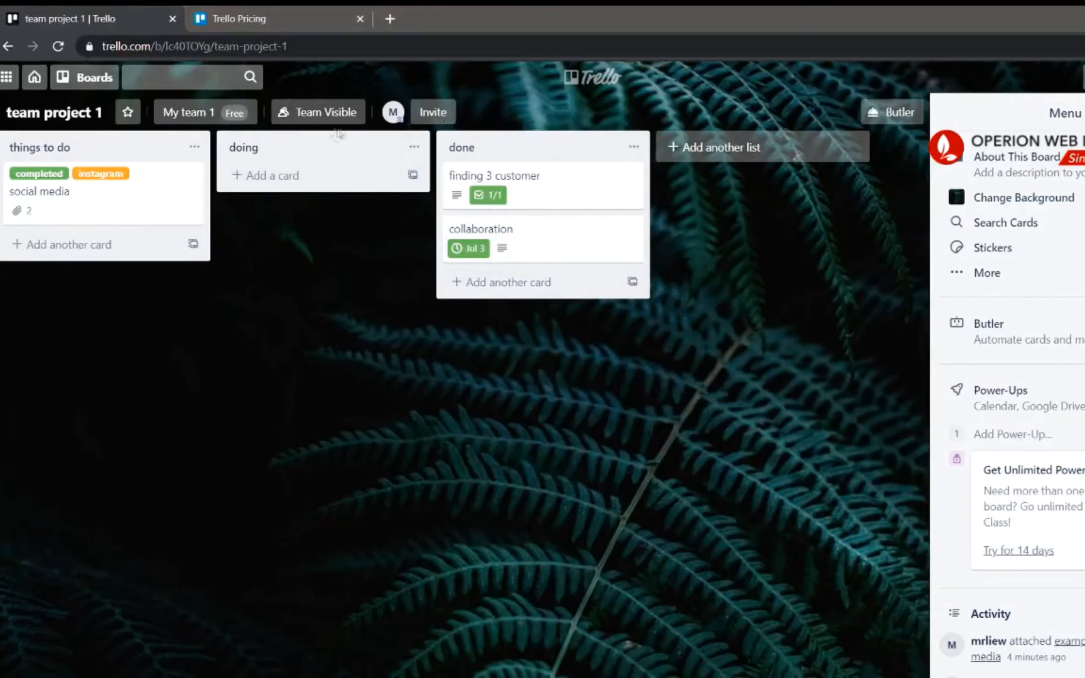
Step: Search the board invitation for "bot", select android bot and send the invitation
left_click(438, 115)
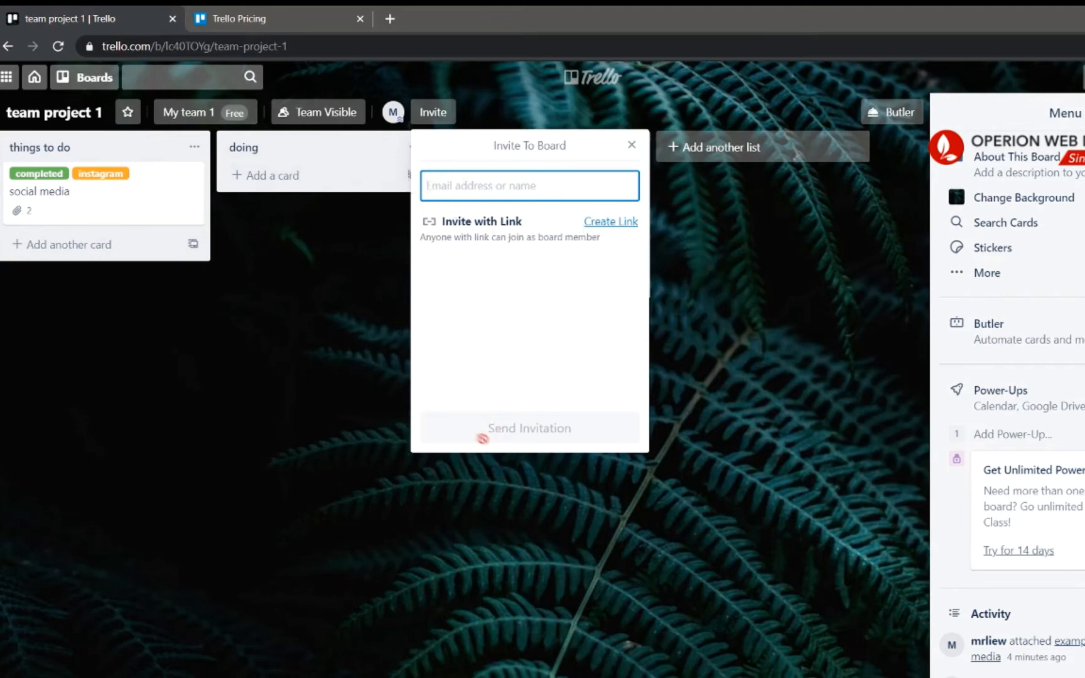
type("bot")
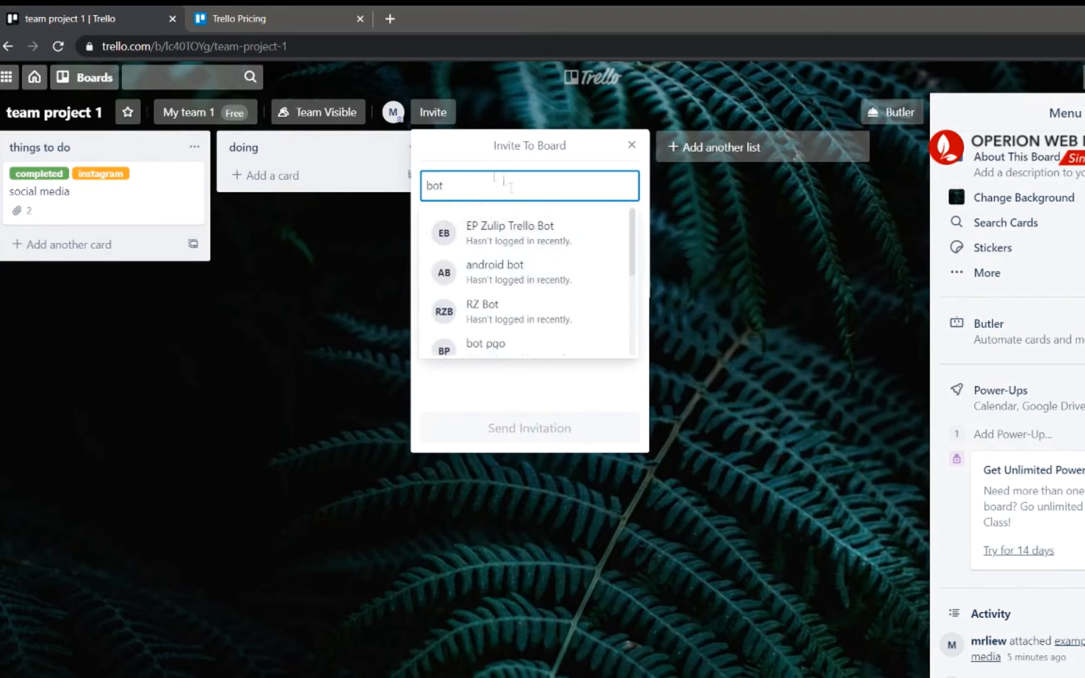
left_click(494, 274)
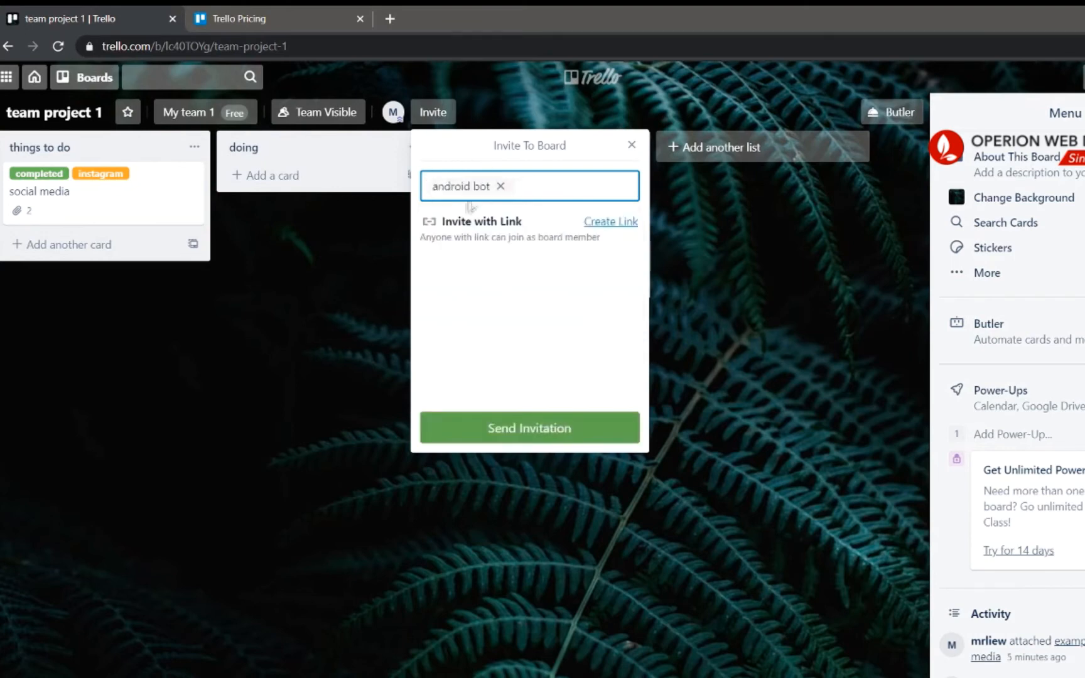
left_click(529, 429)
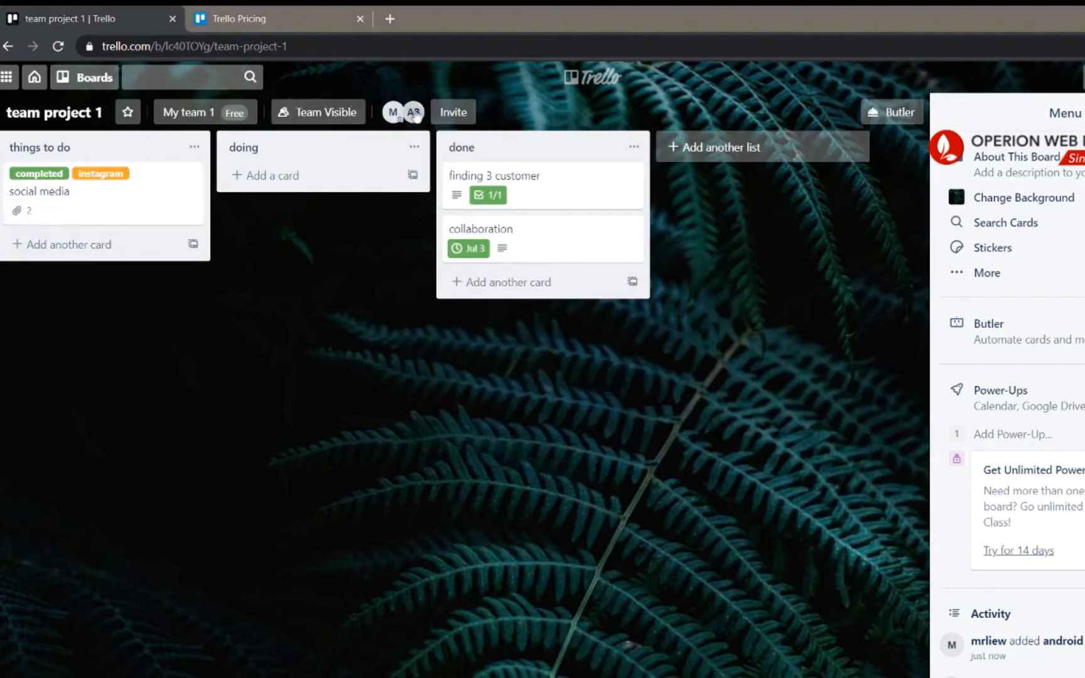
Step: Assign android bot as a member of the social media card and close the card
left_click(130, 192)
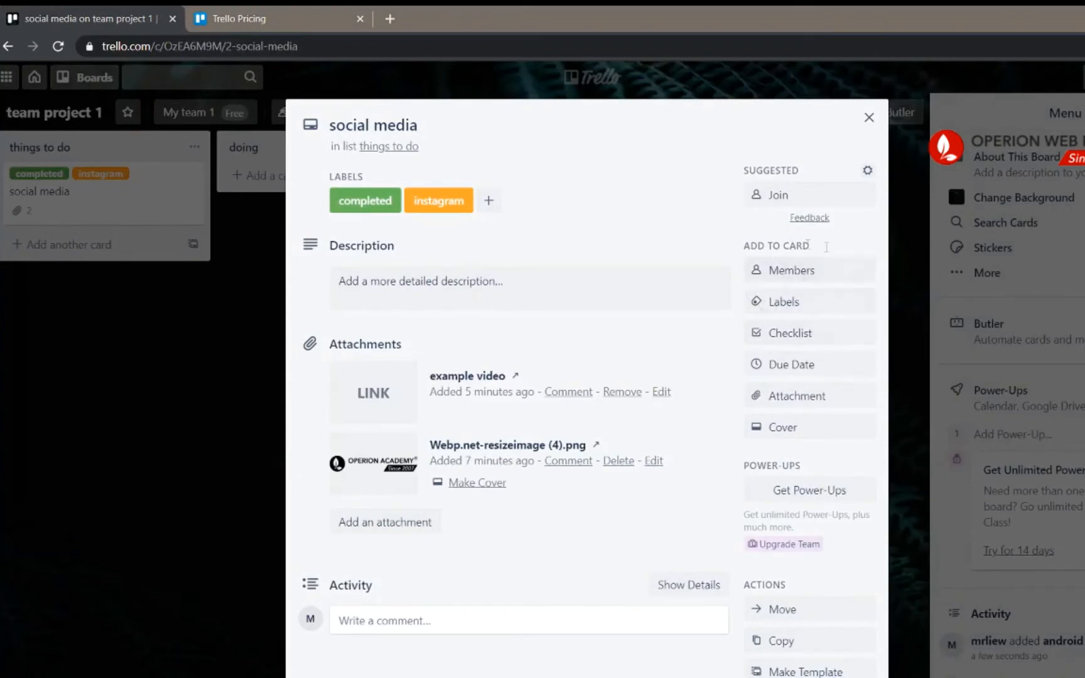
left_click(794, 273)
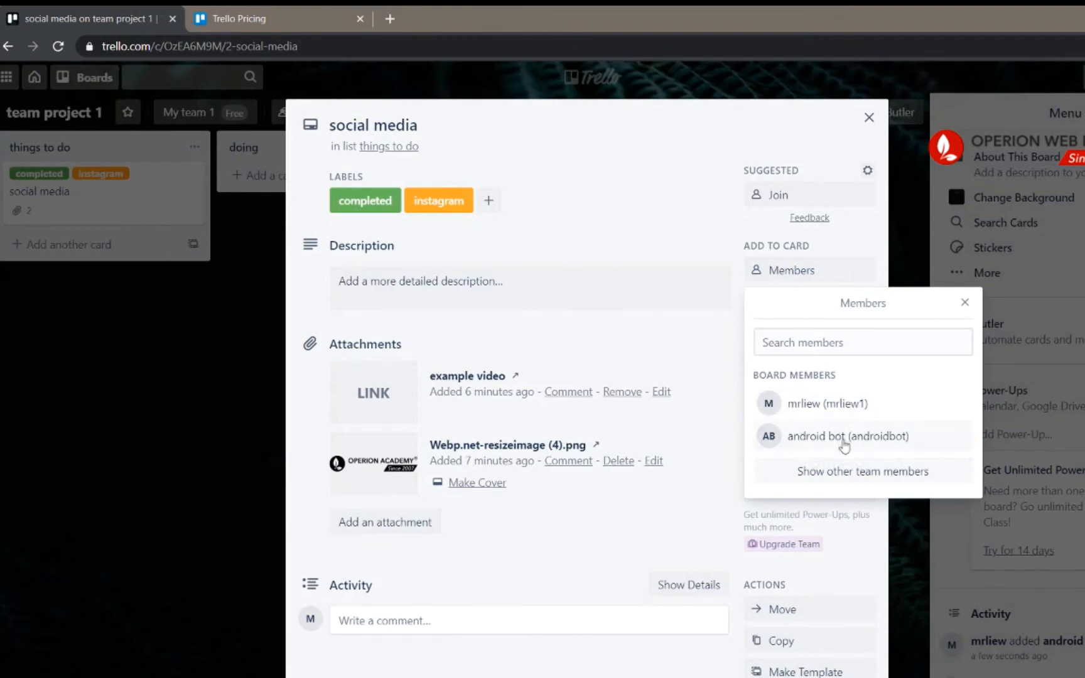
left_click(844, 440)
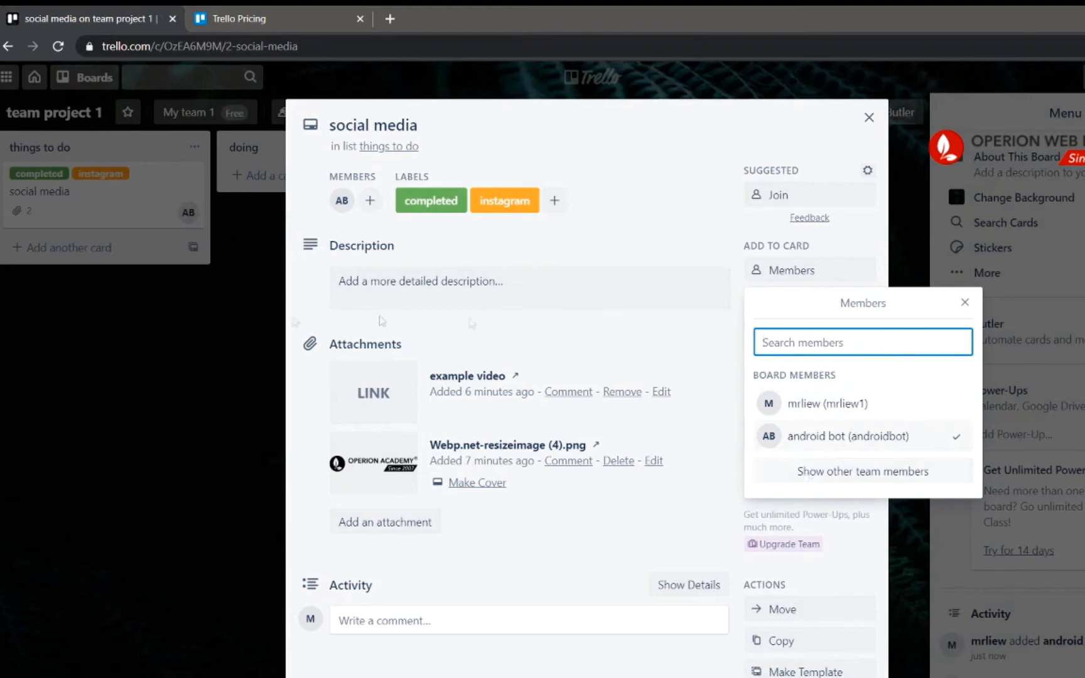
left_click(963, 305)
left_click(869, 117)
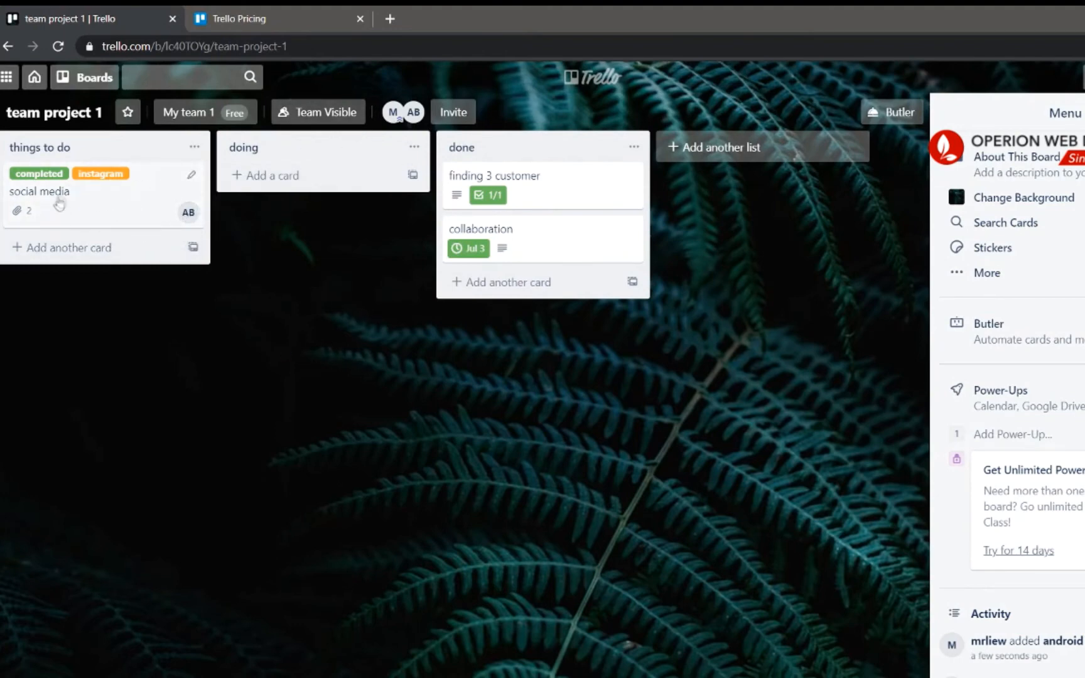
Step: Save the description "hello" on the social media card and return to the board
left_click(98, 208)
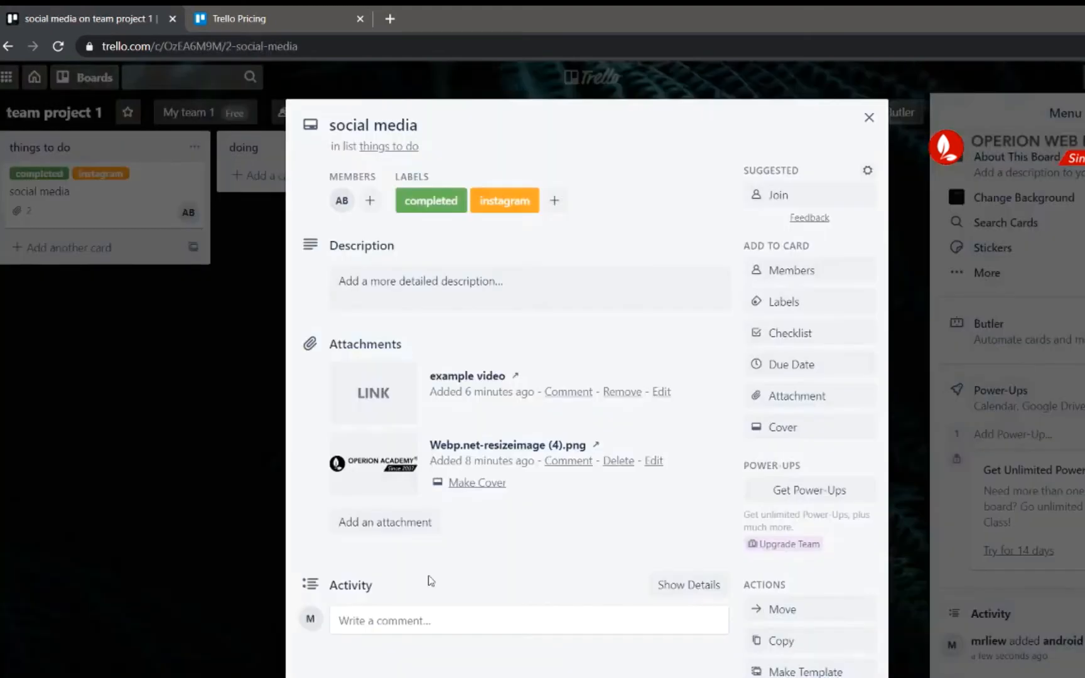
left_click(460, 281)
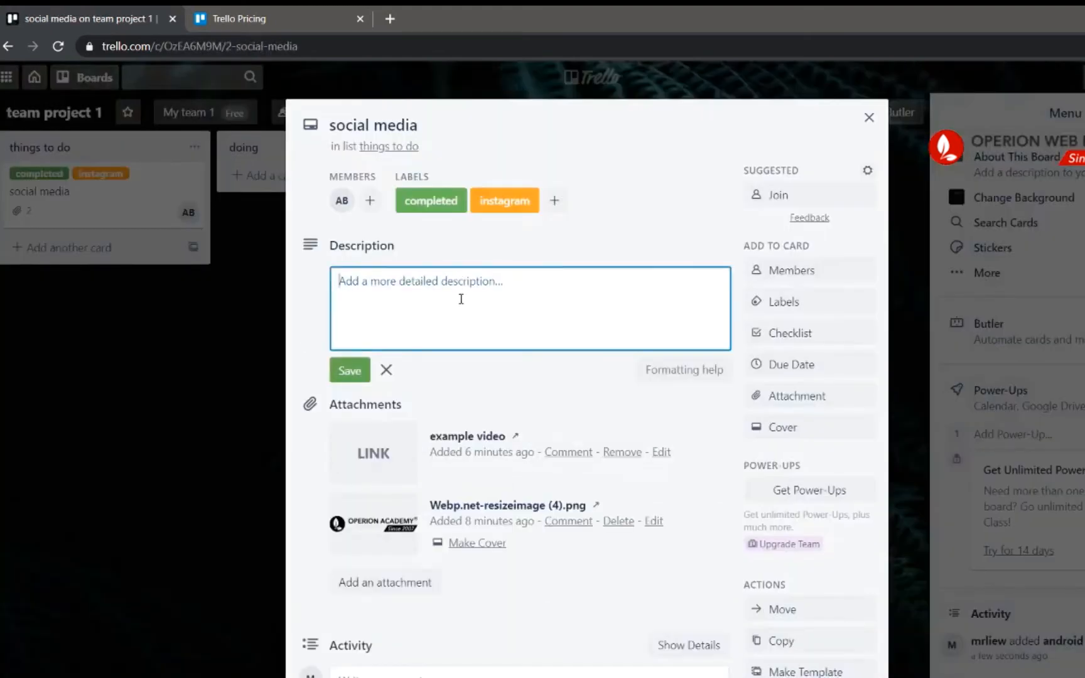
type("hello")
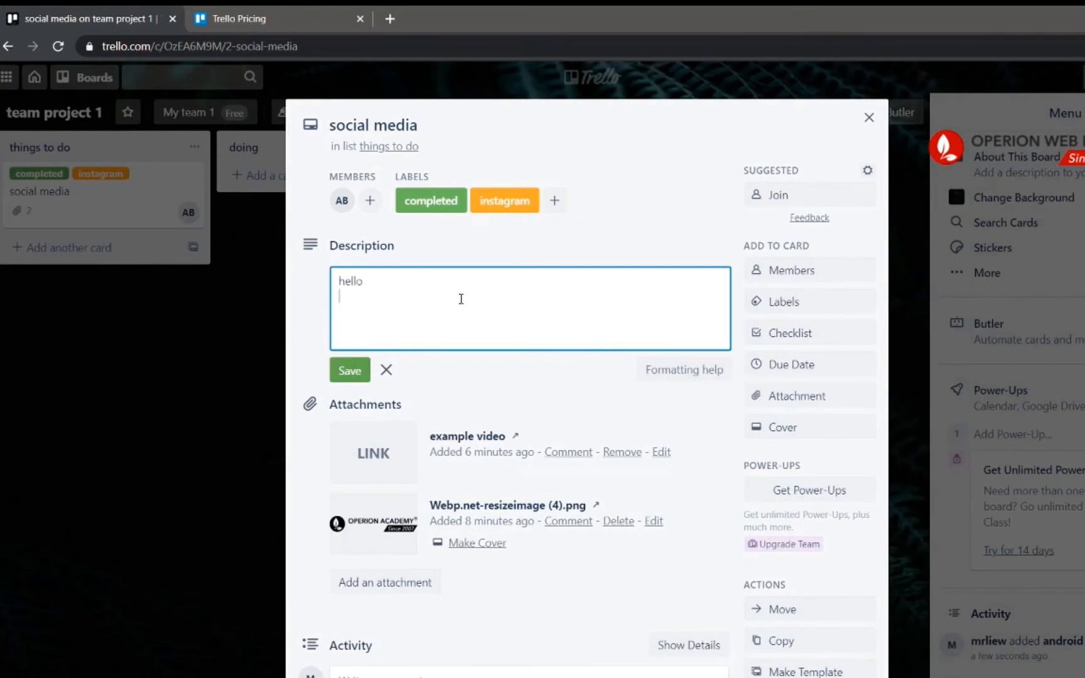
left_click(350, 369)
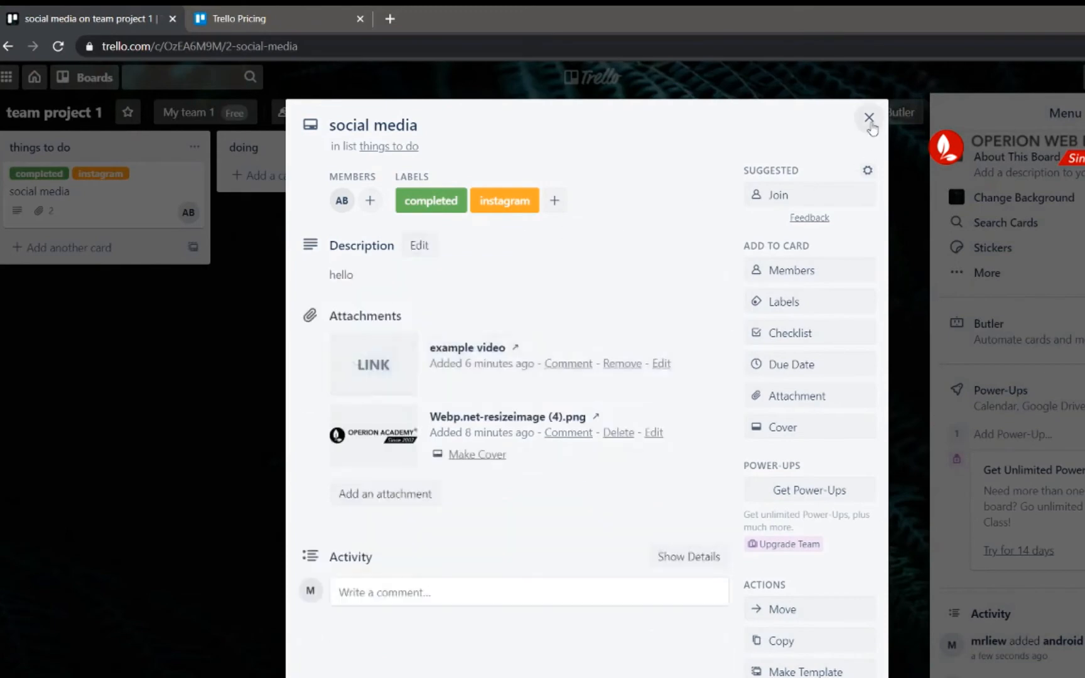
left_click(868, 117)
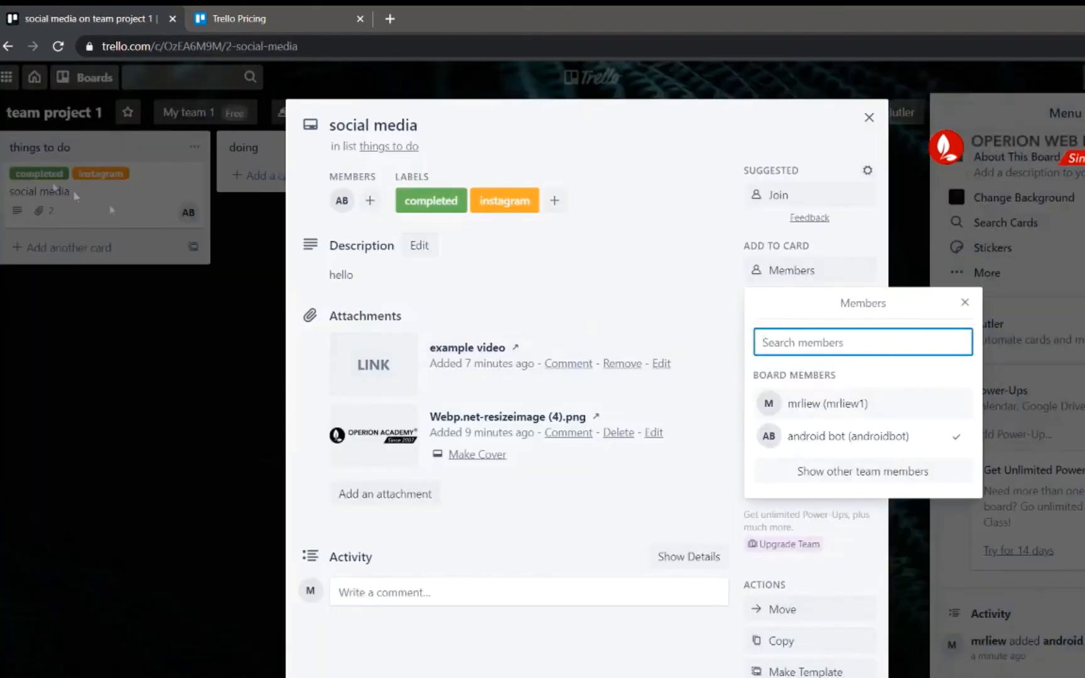
left_click(165, 252)
left_click(151, 243)
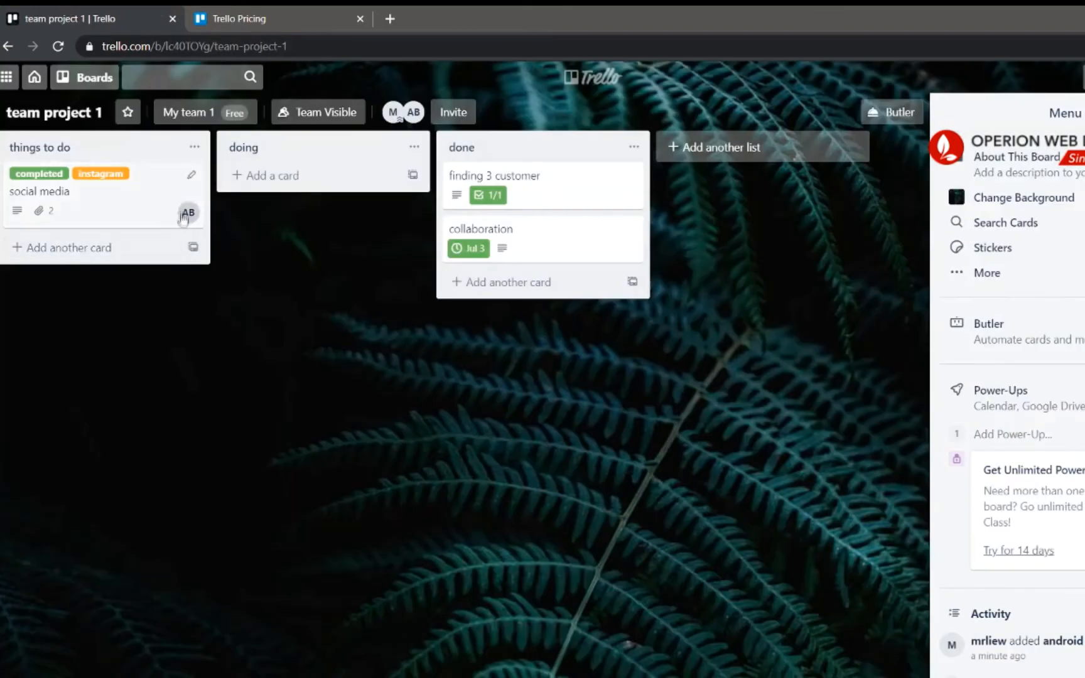
Step: Remove android bot from the social media card's members
left_click(116, 211)
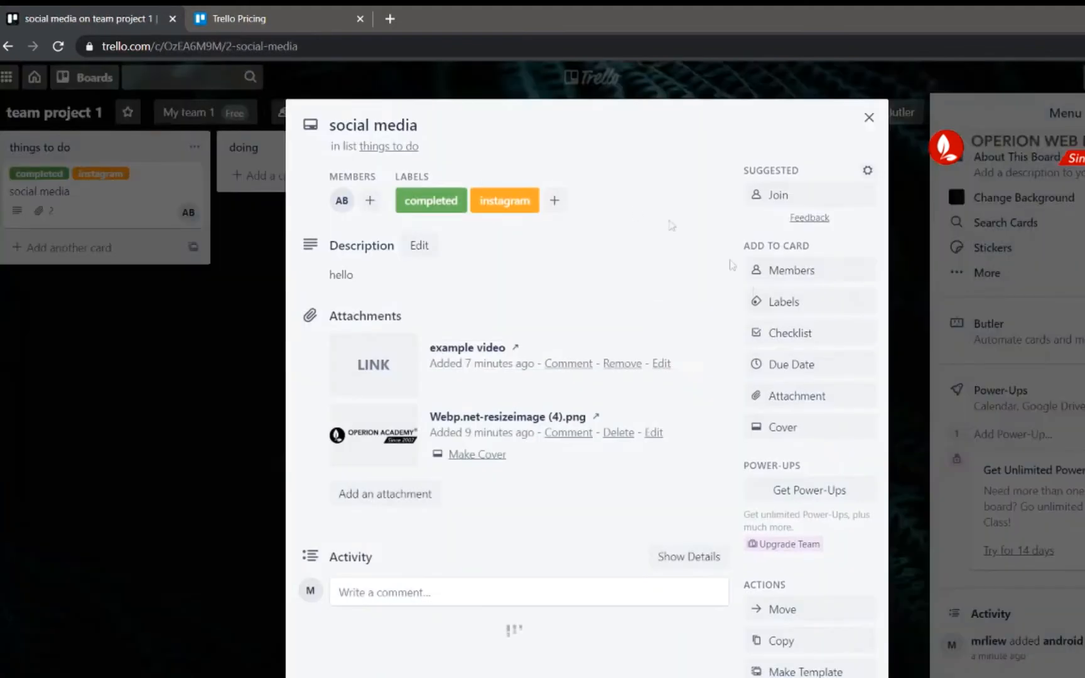
left_click(824, 278)
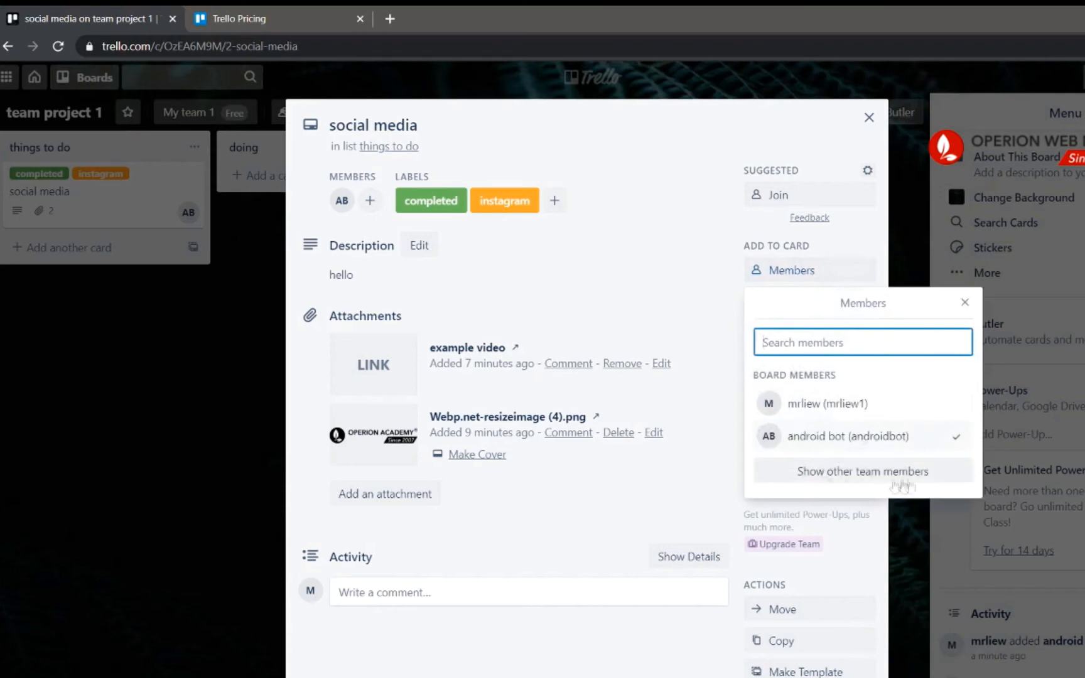
left_click(919, 443)
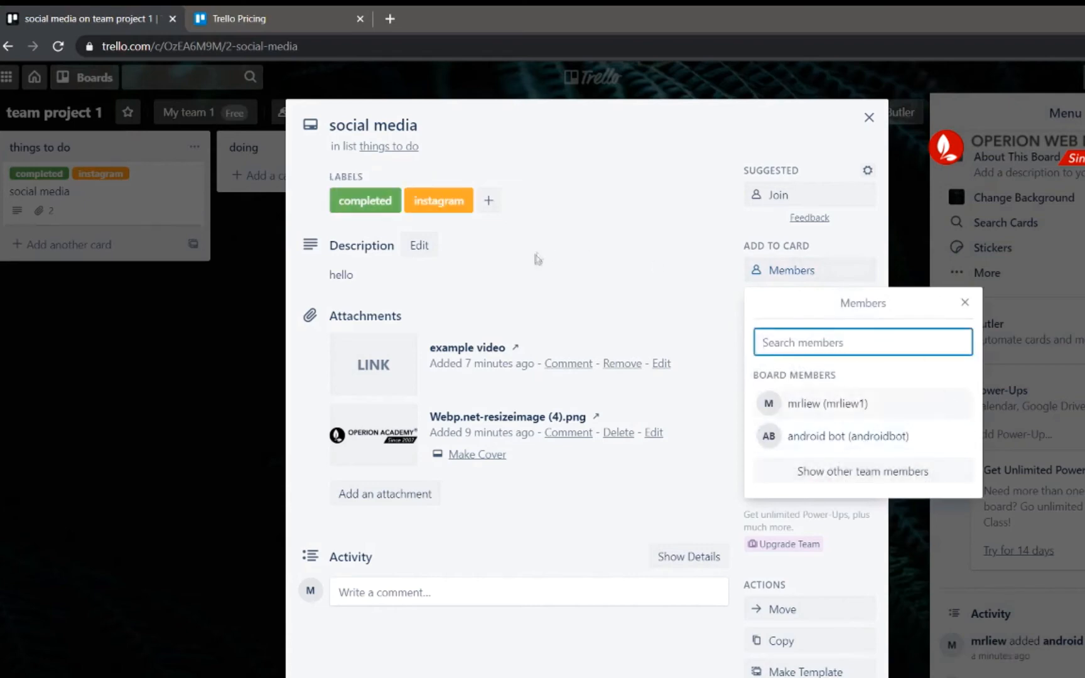
Step: Close the social media card and remove android bot from the board's members
left_click(964, 303)
left_click(869, 118)
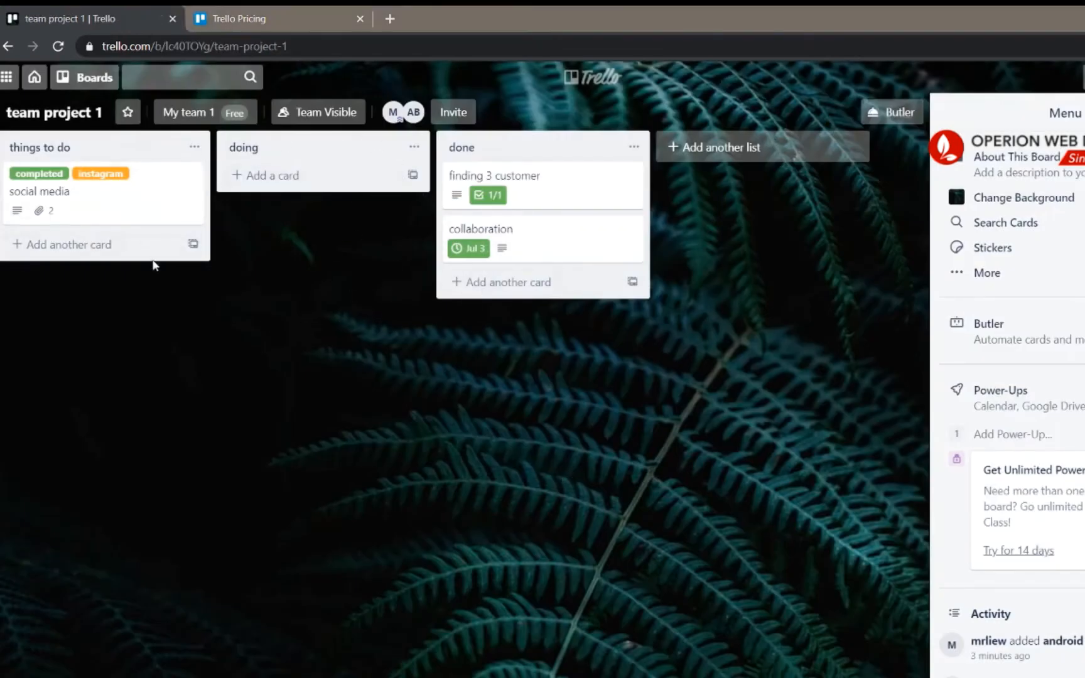
left_click(413, 113)
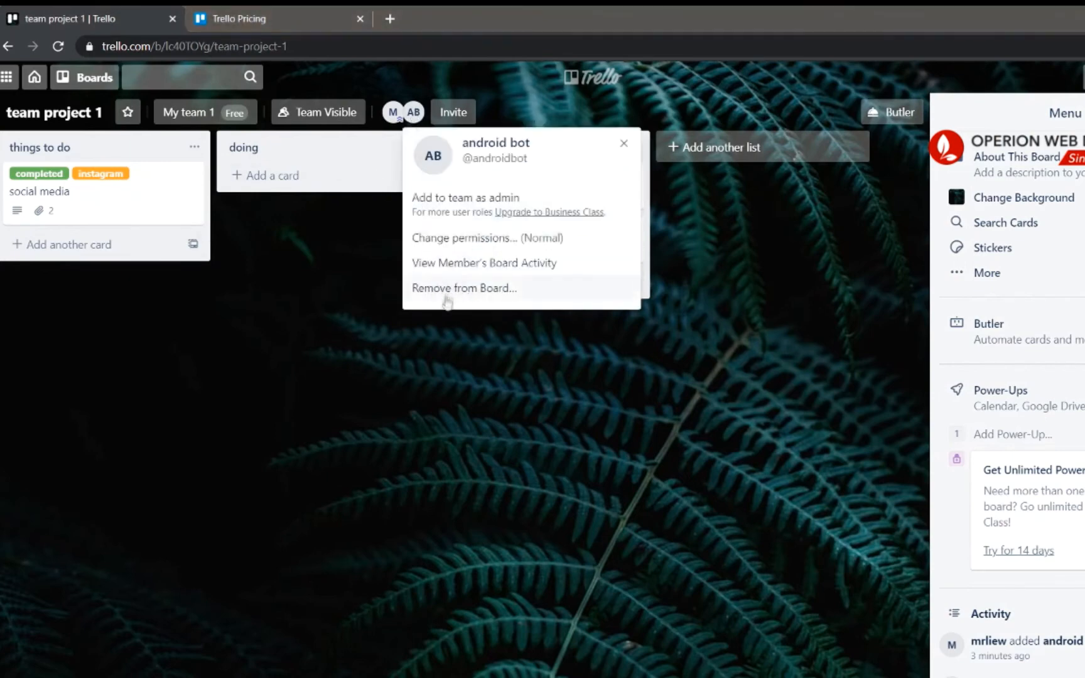
left_click(471, 290)
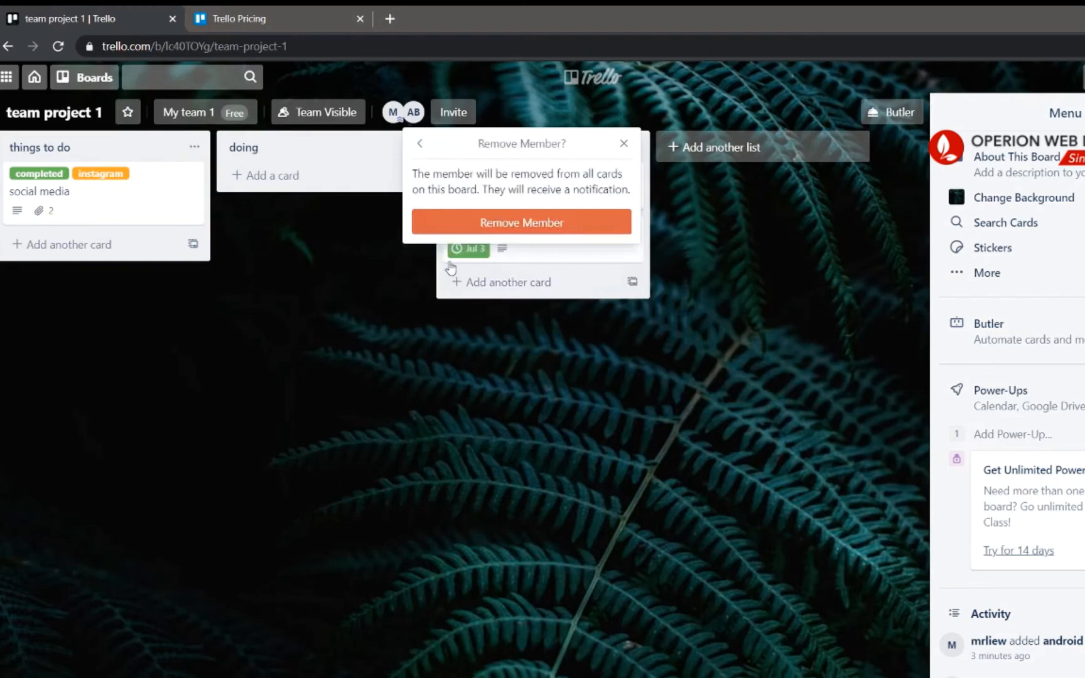
left_click(496, 220)
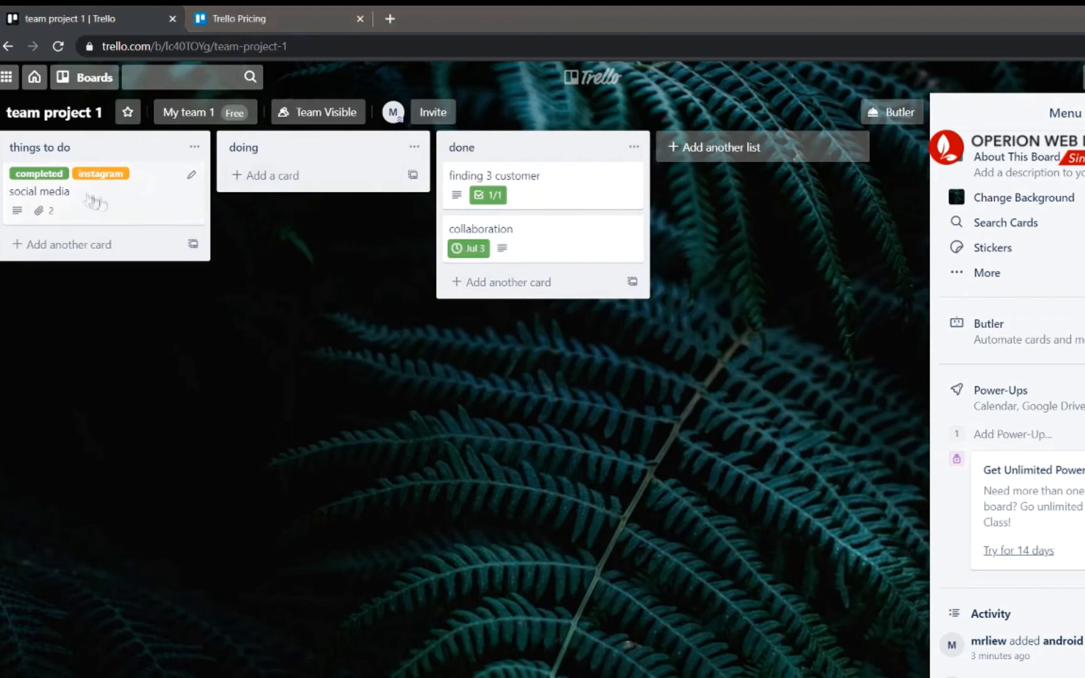
Step: Copy the social media card as "social media 2" into the things to do list, keeping its labels and attachments
left_click(193, 177)
left_click(253, 261)
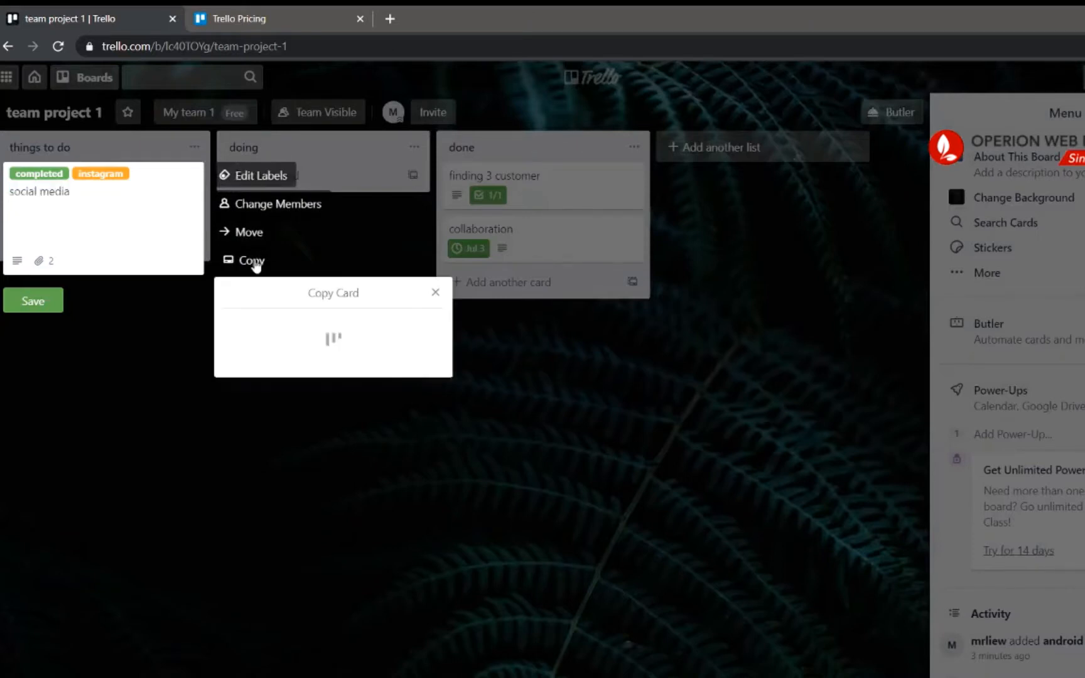
left_click(308, 362)
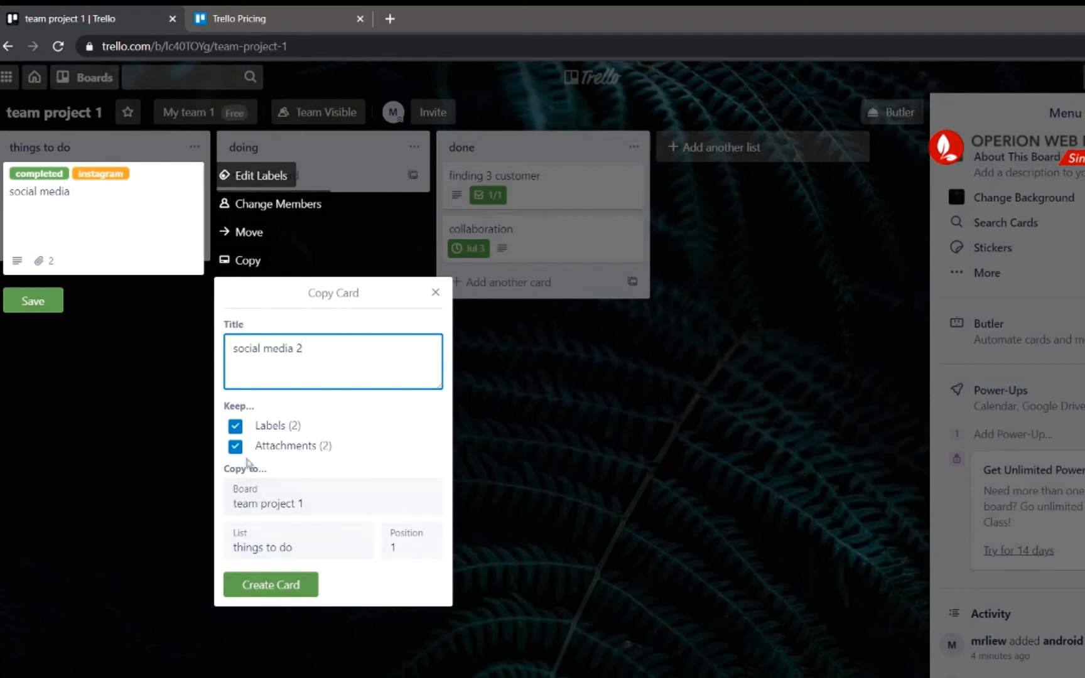
left_click(314, 506)
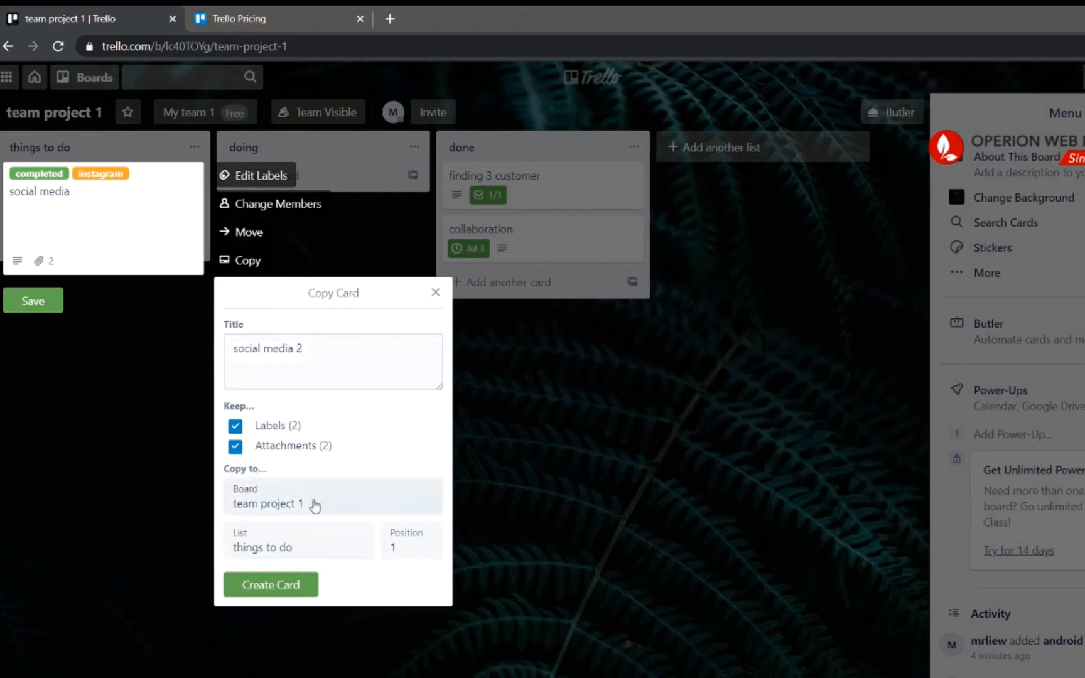
left_click(306, 590)
left_click(284, 585)
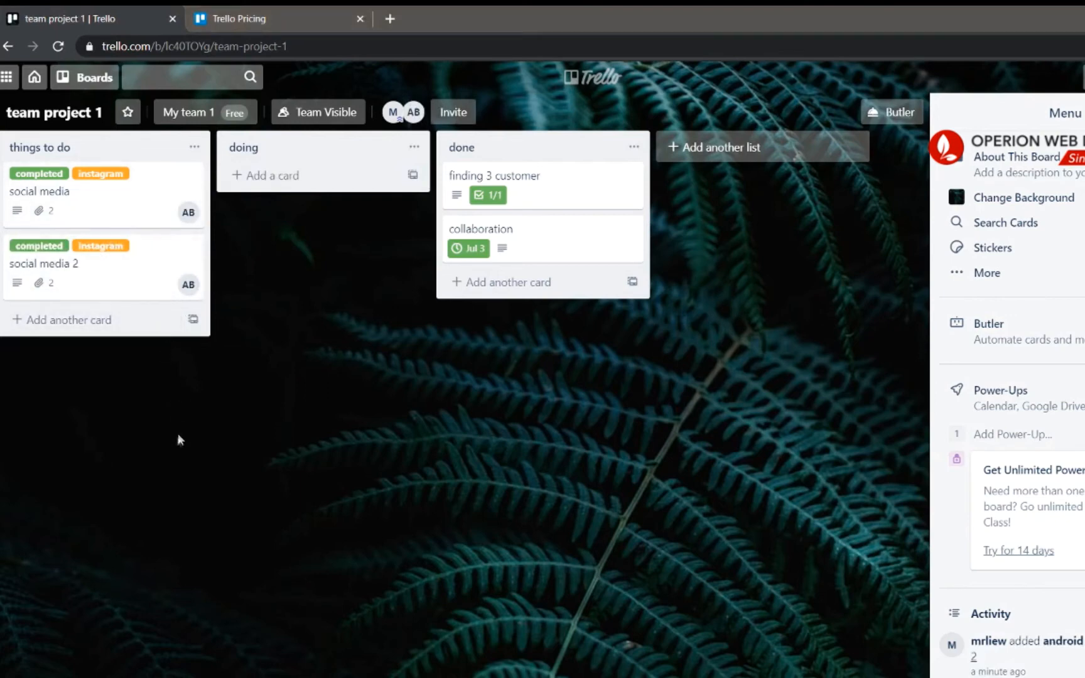
Step: Add the board owner's account as a member of the original social media card and close the card
left_click(145, 207)
left_click(799, 273)
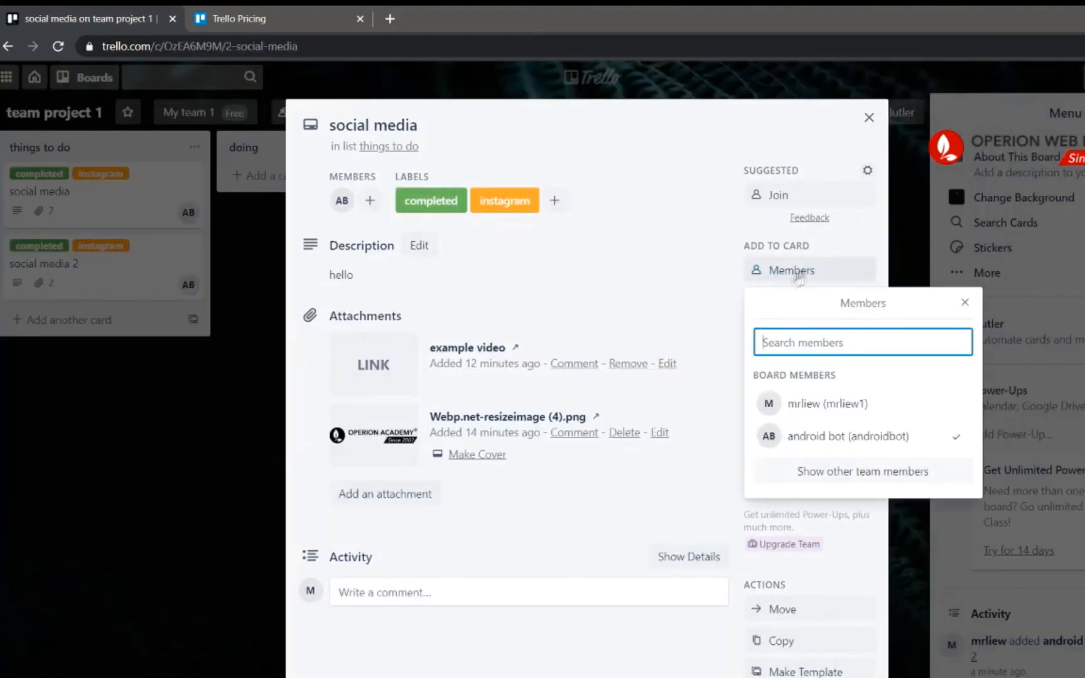
left_click(836, 404)
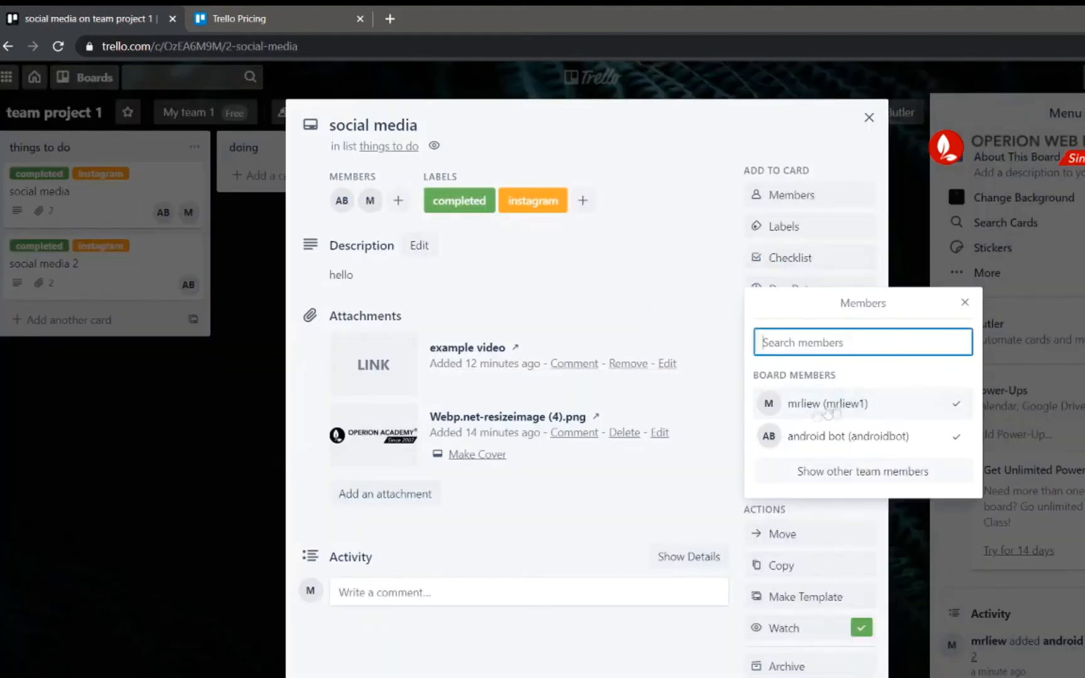
key("Escape")
left_click(184, 246)
Step: Add the board owner's account as a member of the social media 2 card and return to the board
left_click(160, 280)
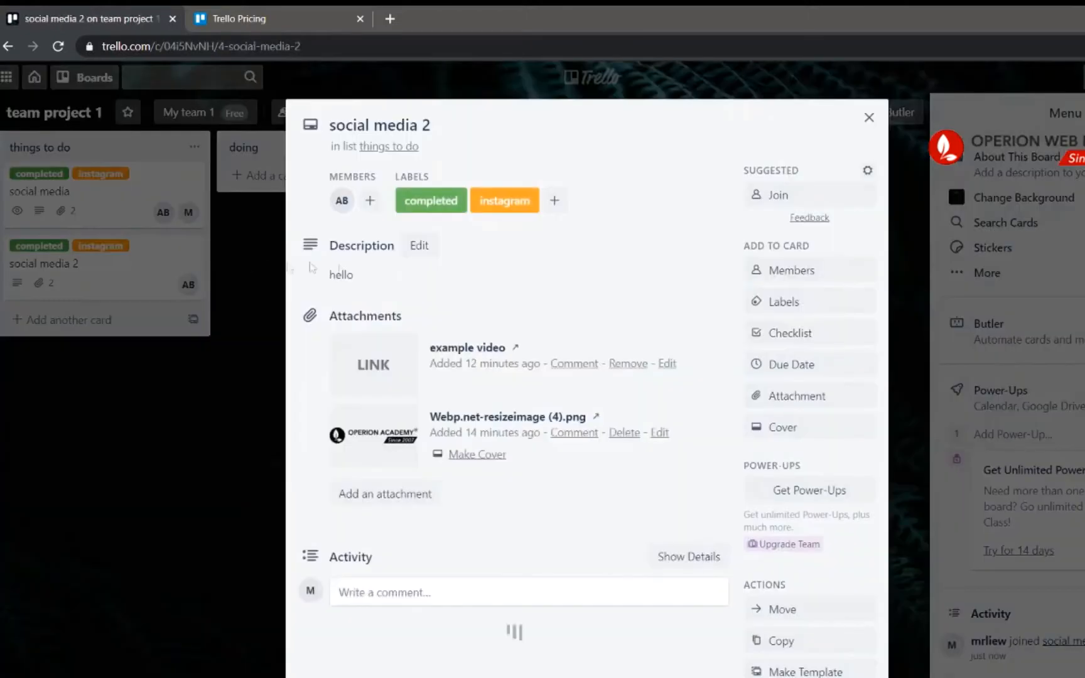
left_click(810, 271)
left_click(828, 404)
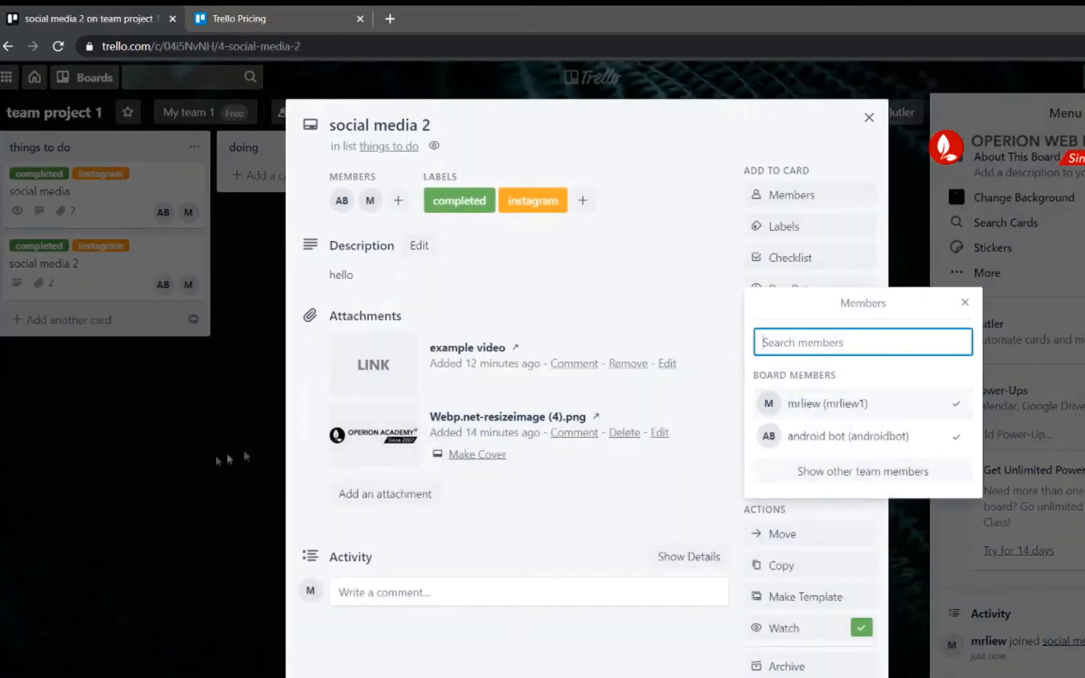
key("Escape")
key("Escape")
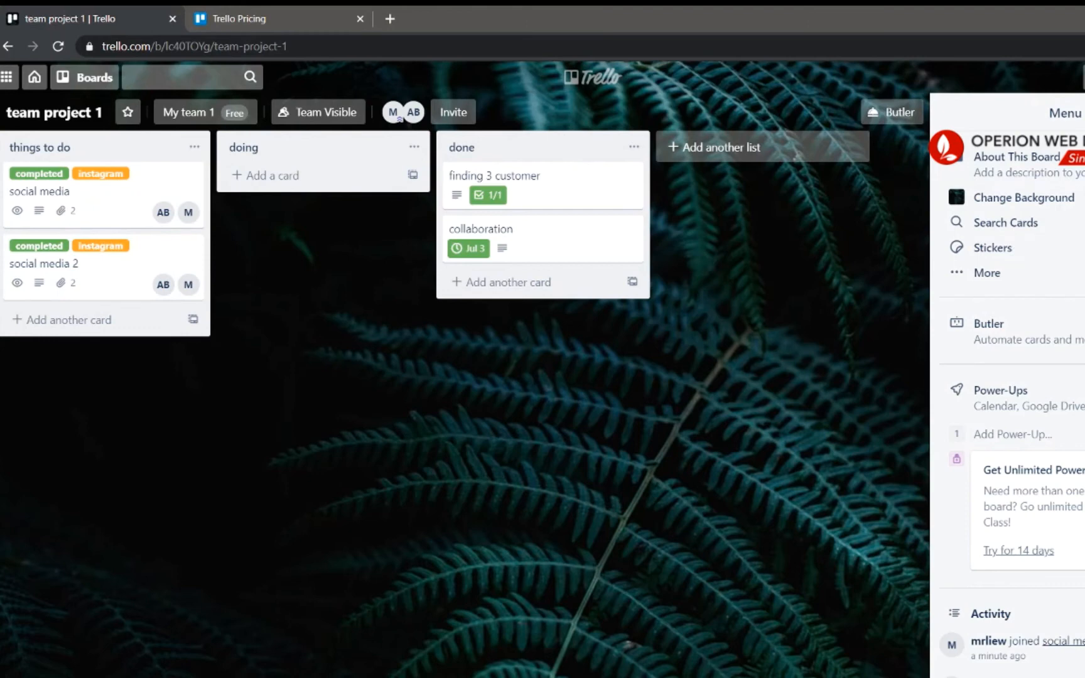
Step: Add a card titled "test" to the doing list and archive it
left_click(1083, 78)
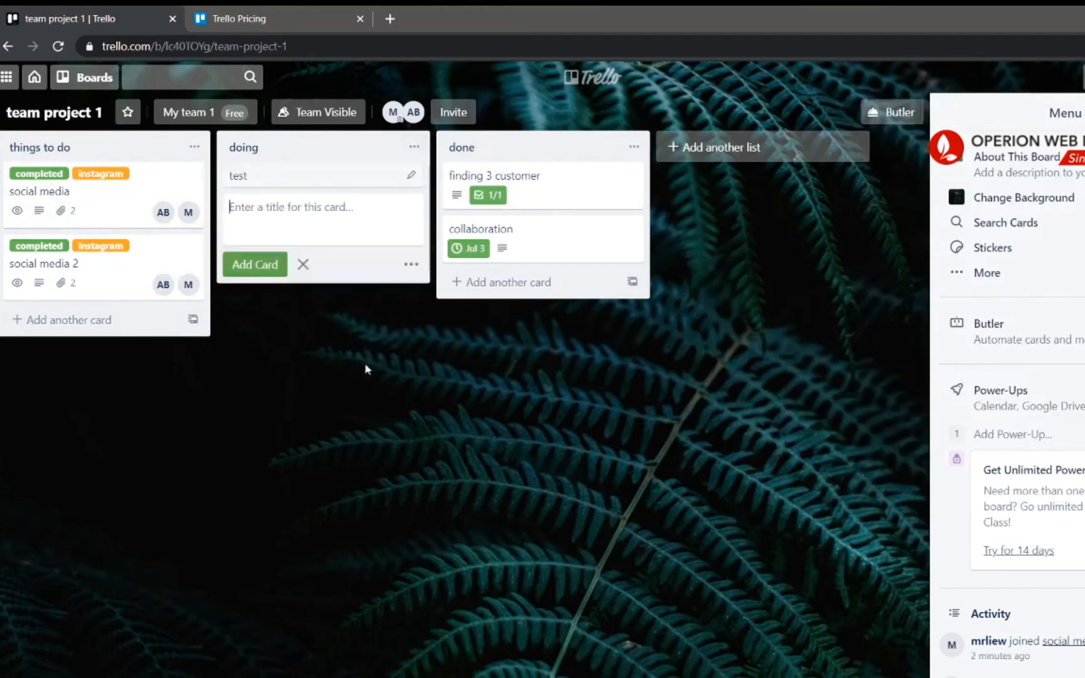
key("Return")
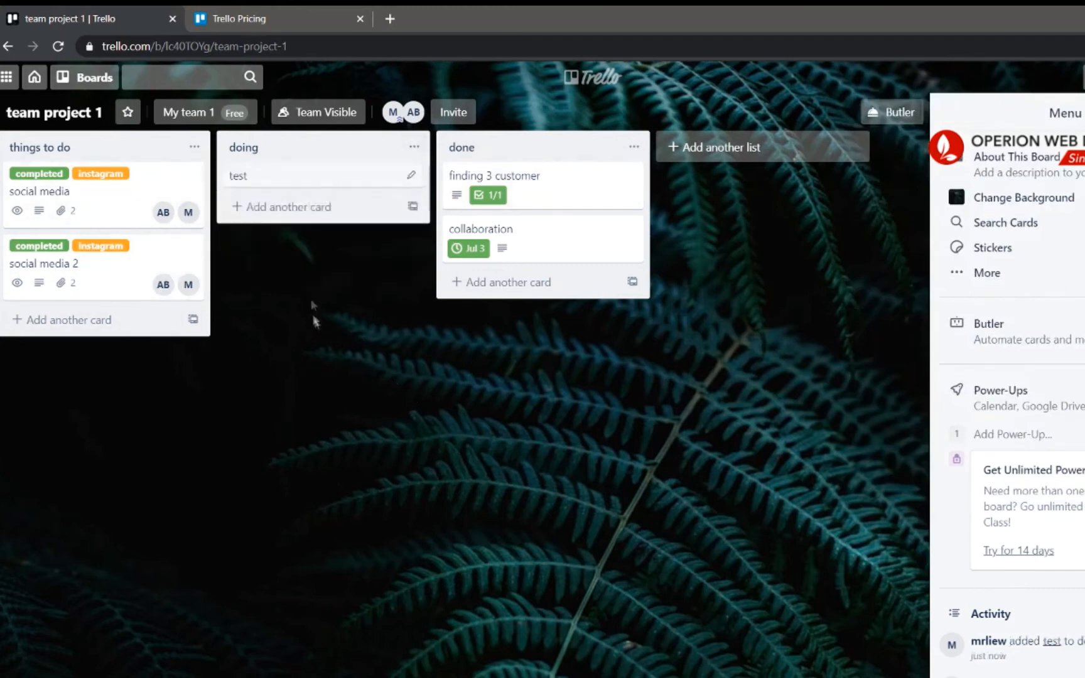
left_click(411, 177)
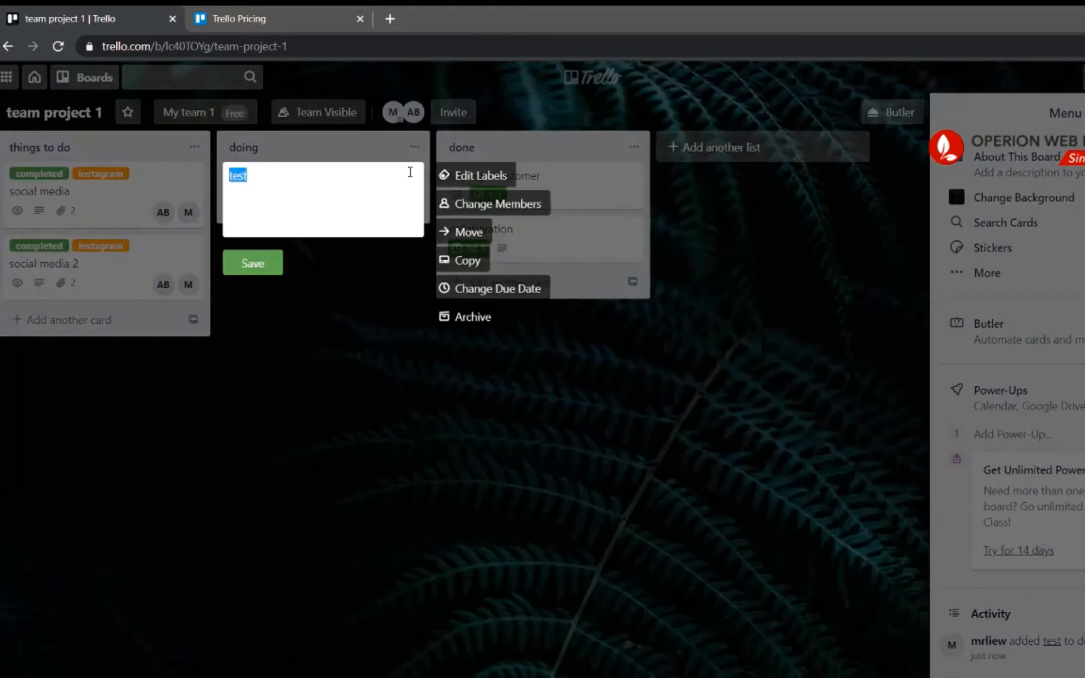
left_click(460, 322)
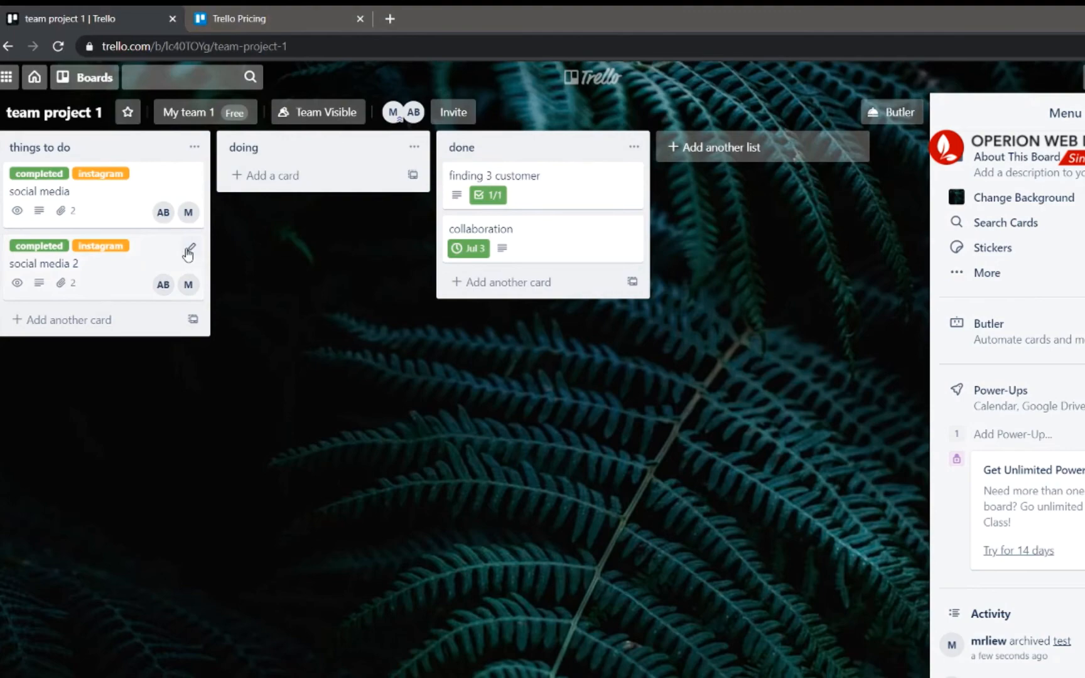
Step: Archive the social media 2 card and send it back to the board from the archived items
left_click(188, 253)
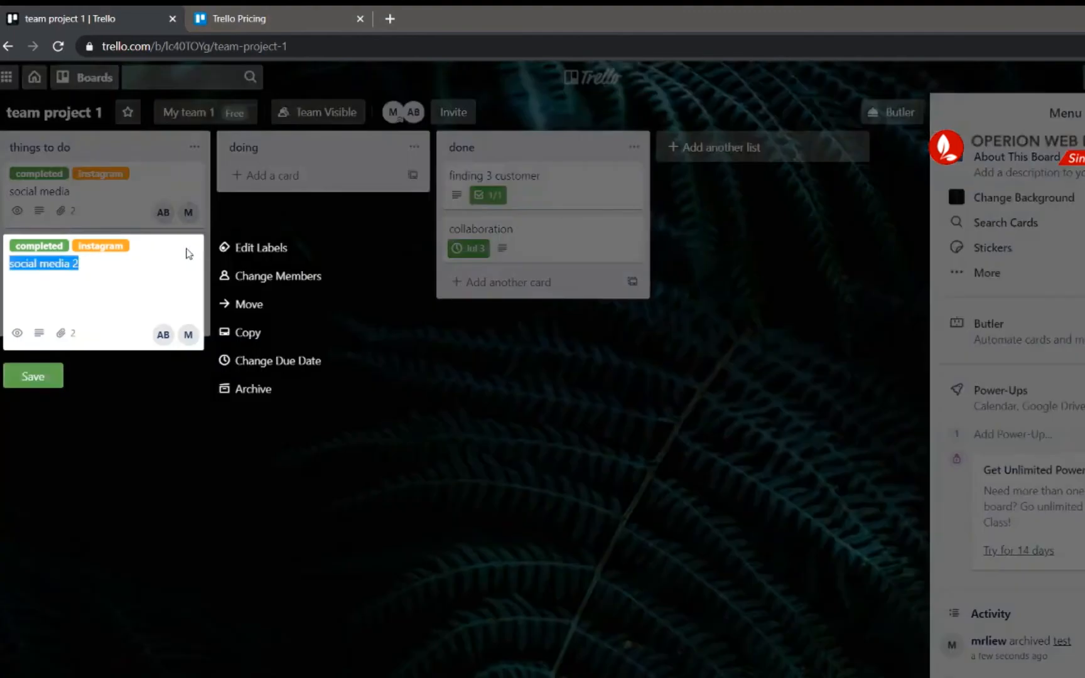
left_click(251, 387)
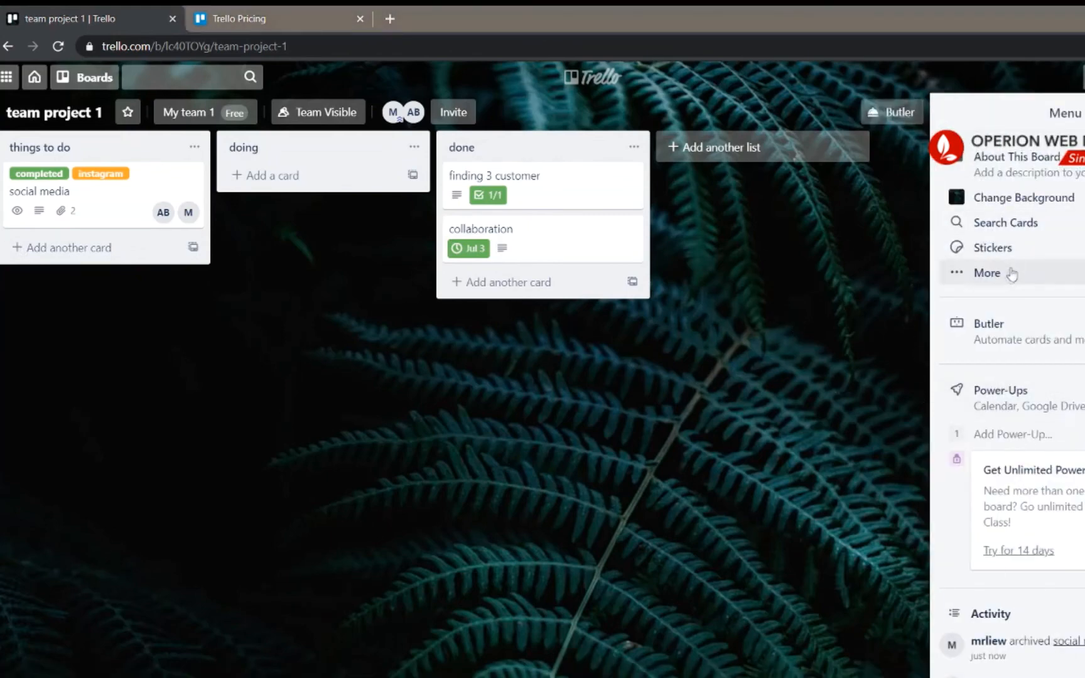
left_click(992, 275)
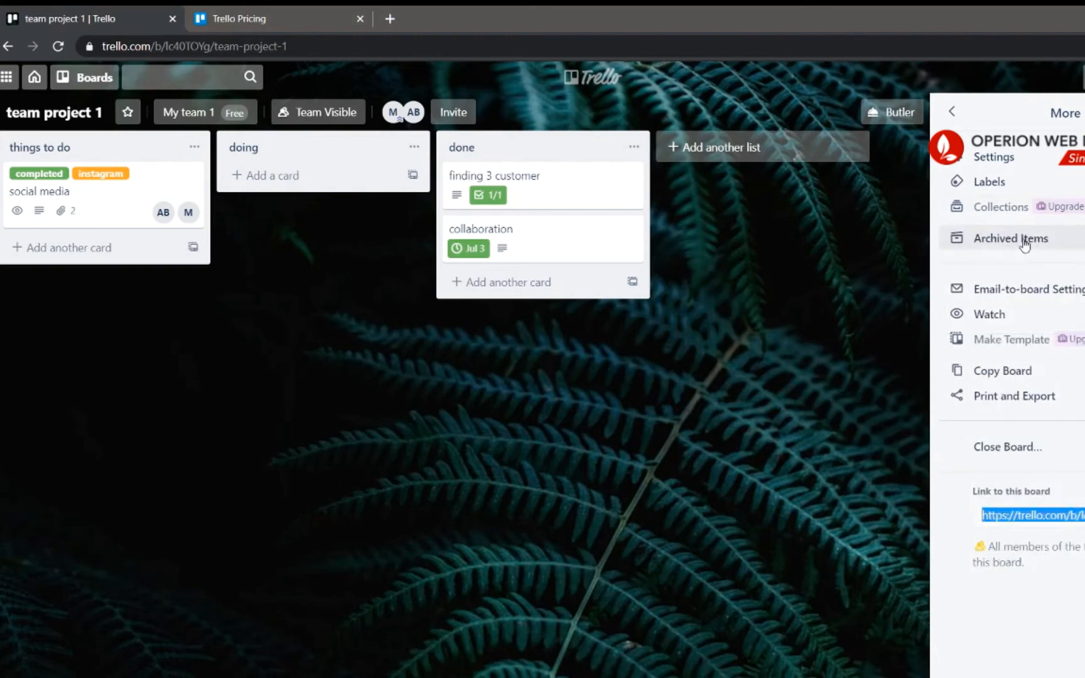
left_click(1024, 243)
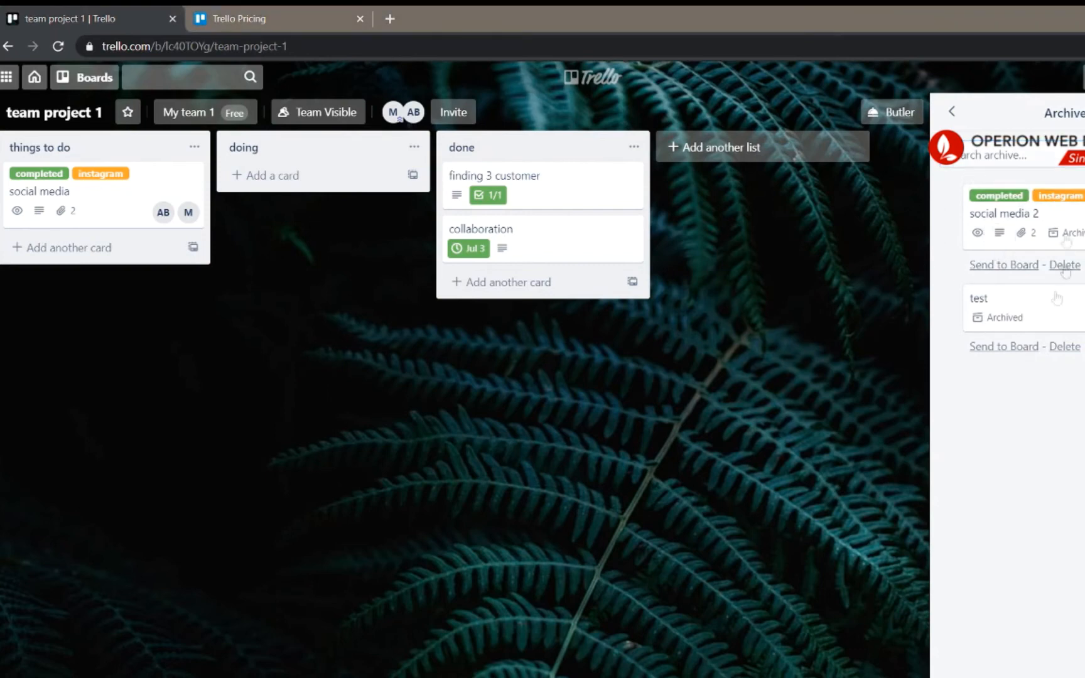
left_click(1018, 265)
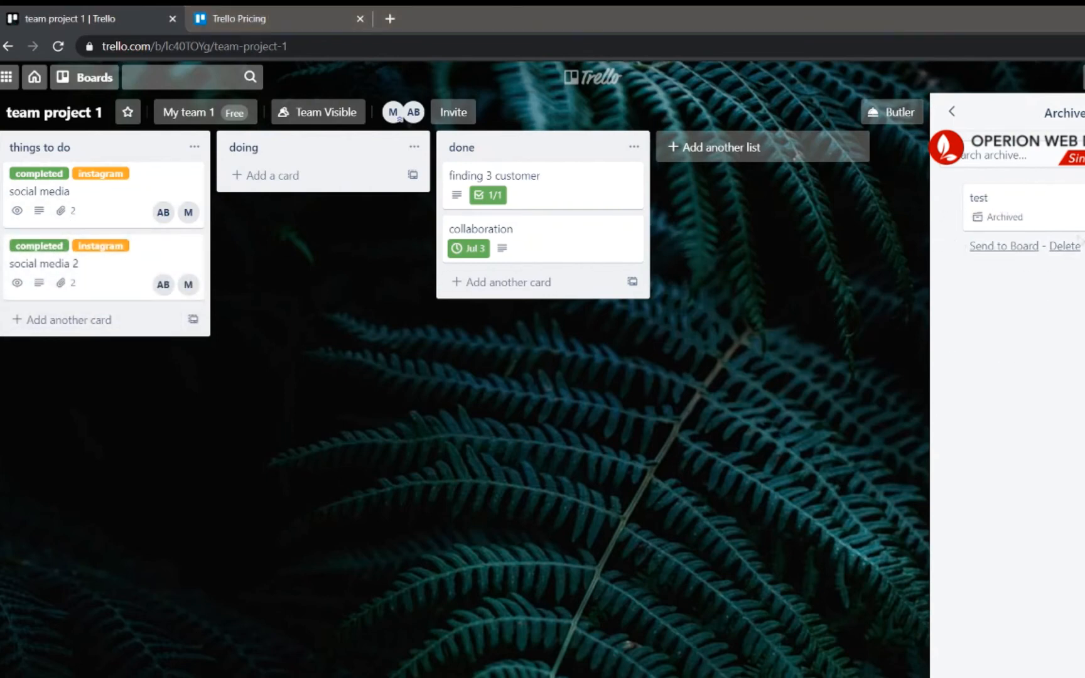
Step: Permanently delete the archived test card and close the board menu
left_click(1064, 247)
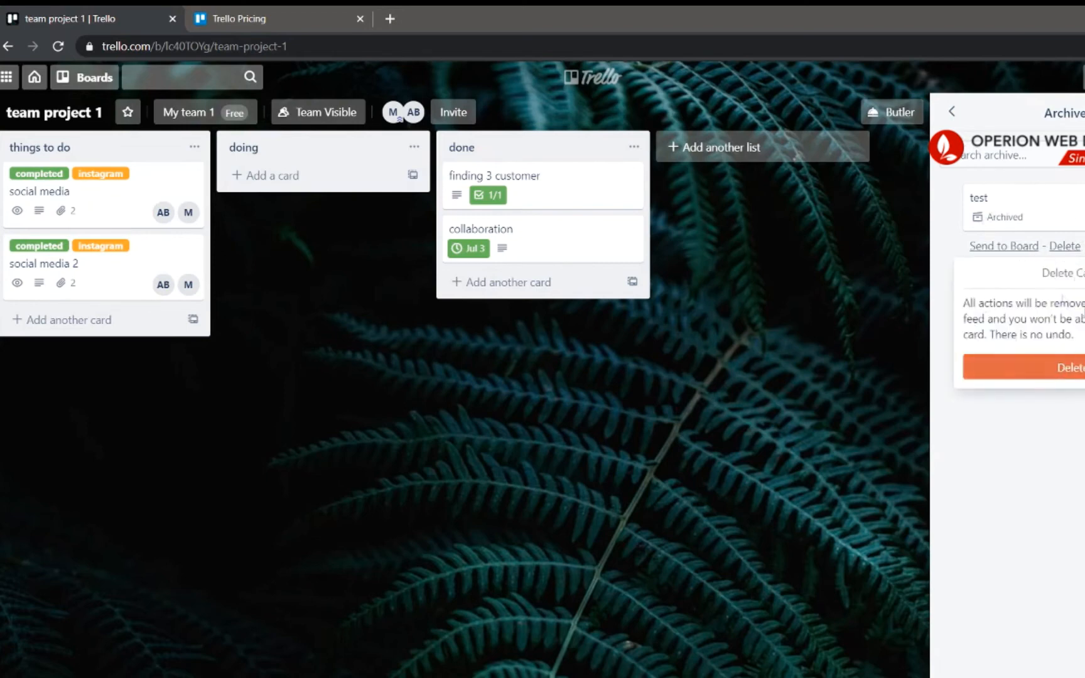
left_click(1061, 369)
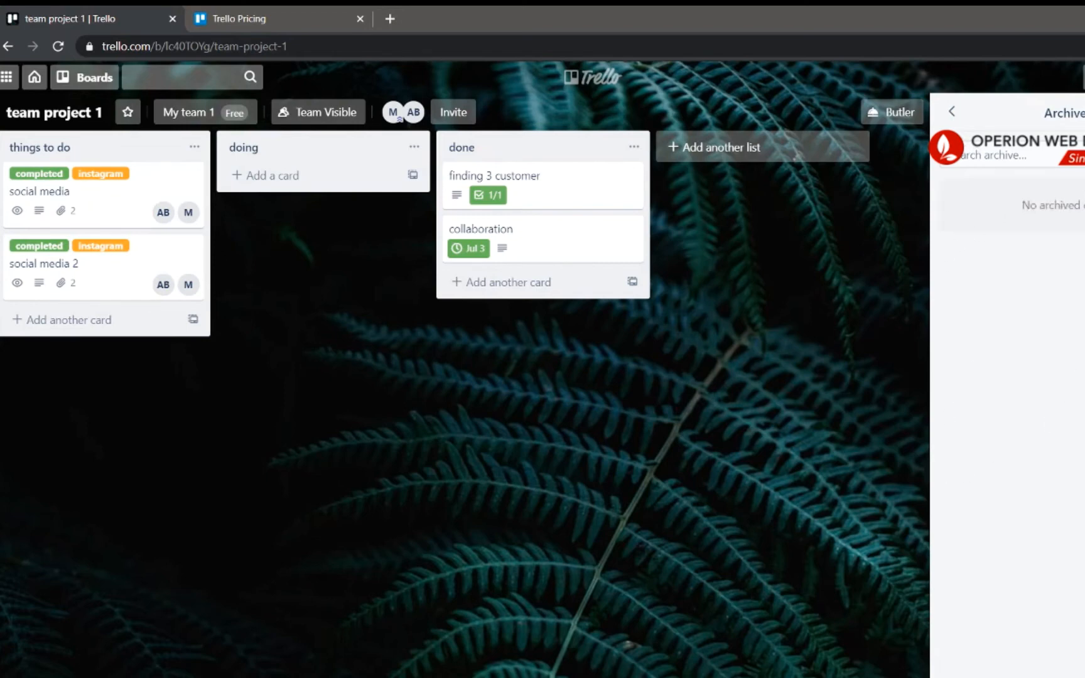
left_click(1084, 112)
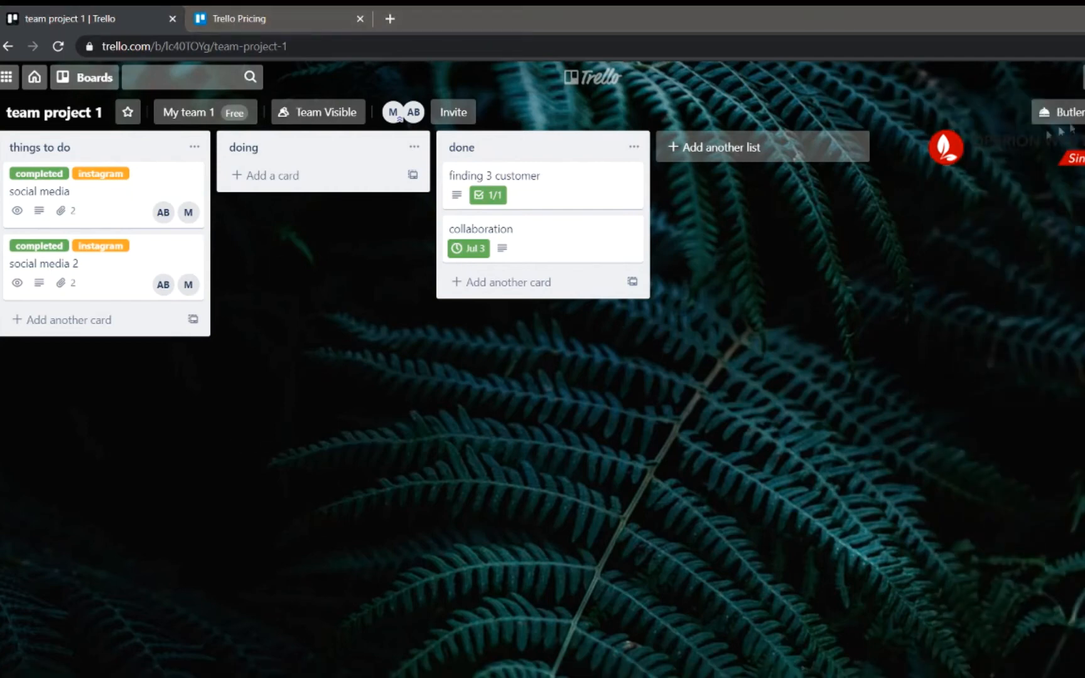
Step: Change the board background to the photo of cacti in a desert with mountains
left_click(1084, 111)
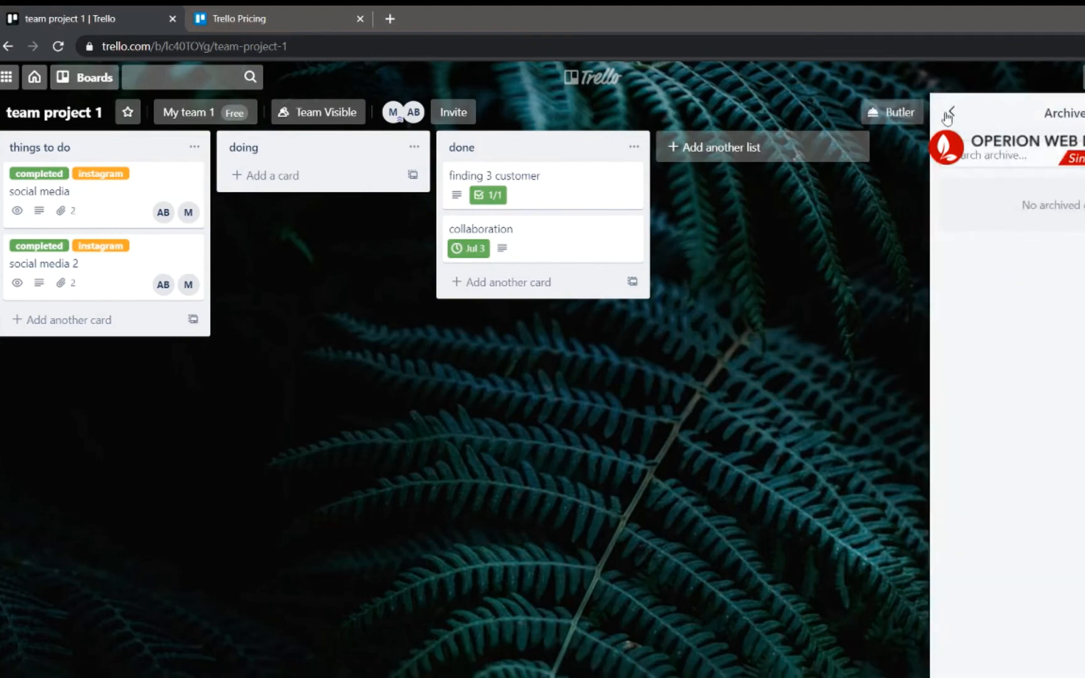
left_click(949, 114)
left_click(952, 112)
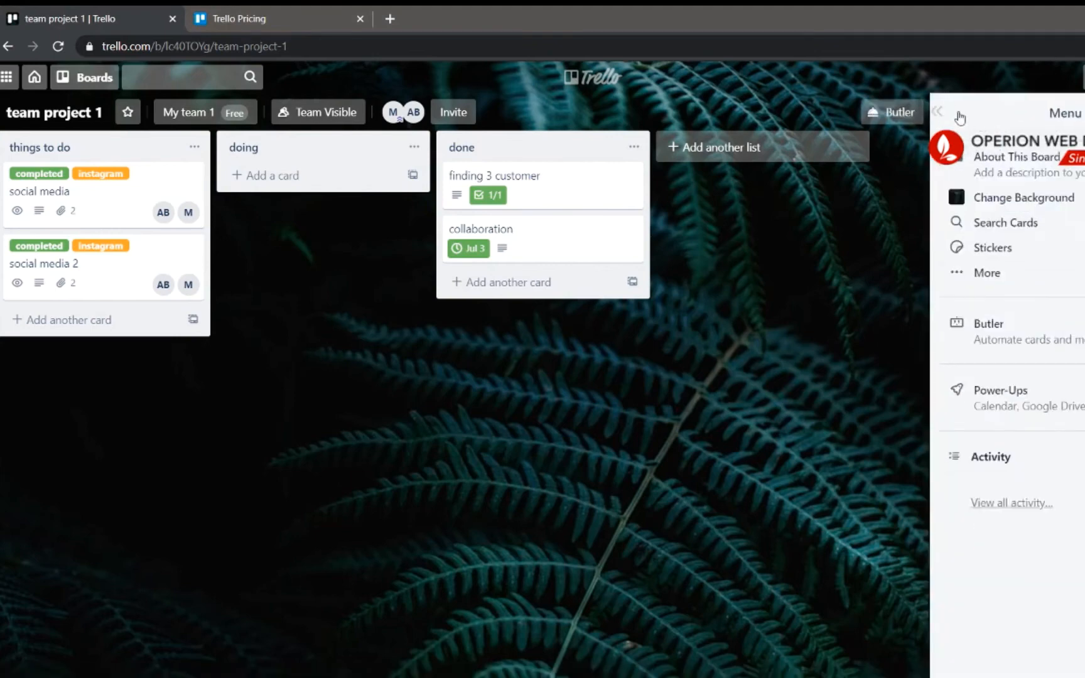
left_click(1039, 201)
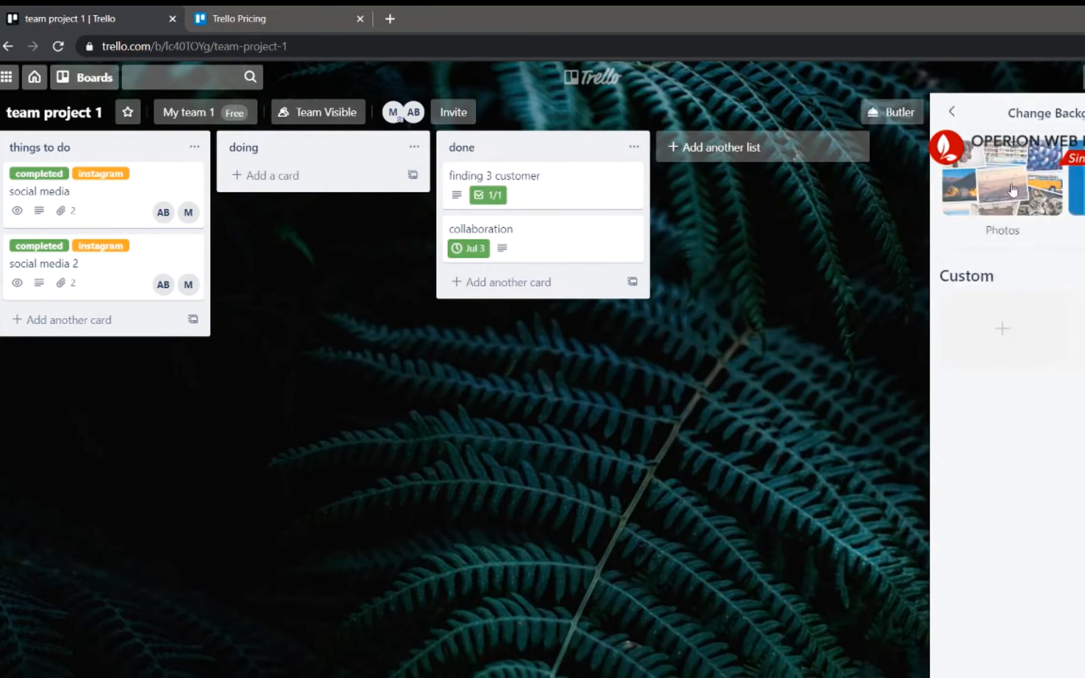
left_click(1030, 201)
scroll(1034, 219, "down", 10)
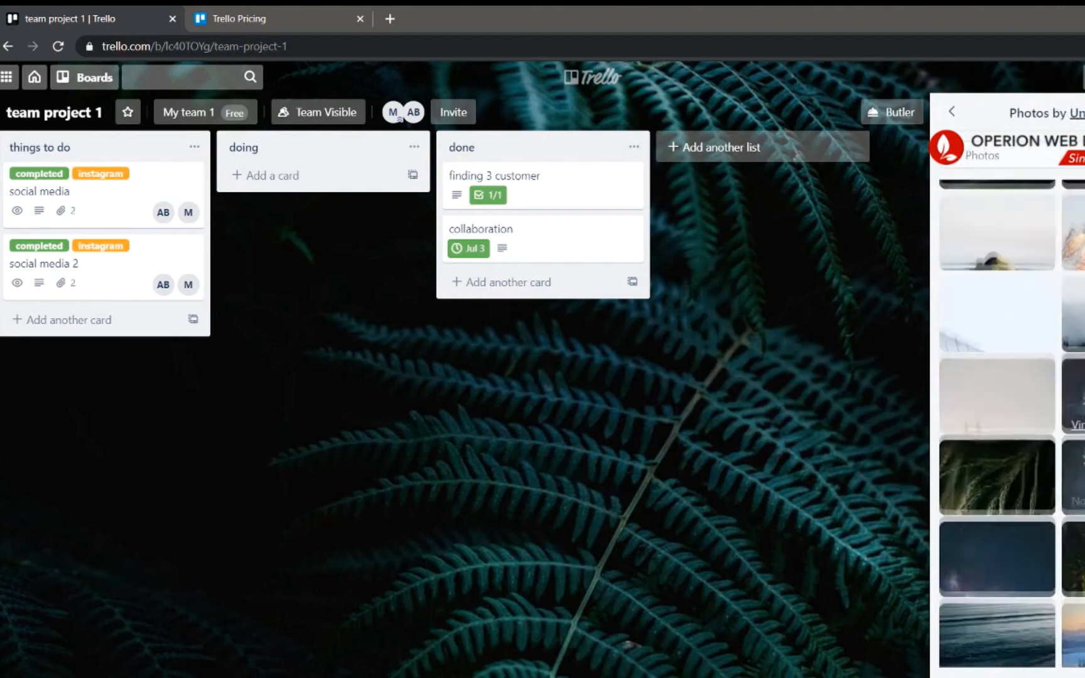
left_click(1079, 411)
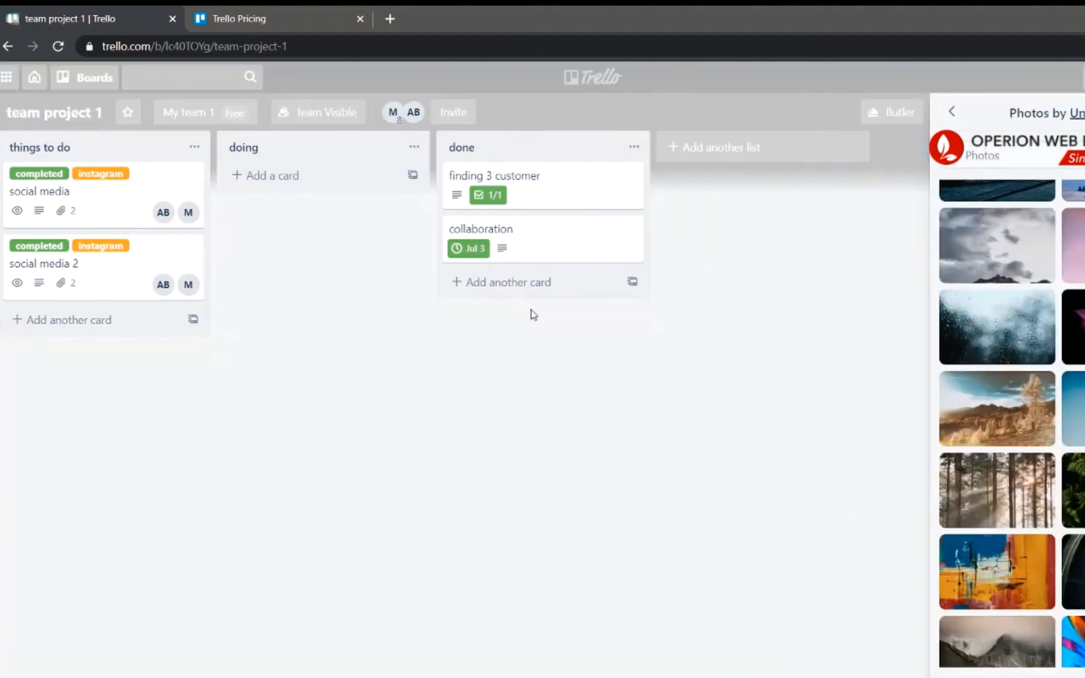
scroll(1005, 314, "up", 10)
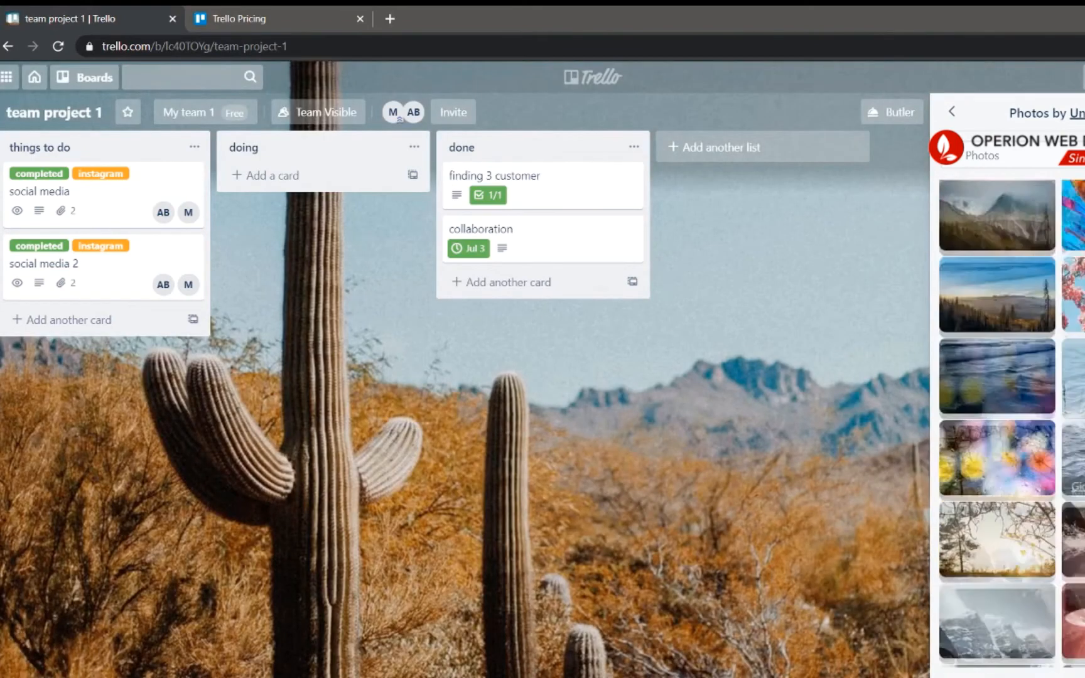
Step: Change the board background to the solid green colour
left_click(951, 113)
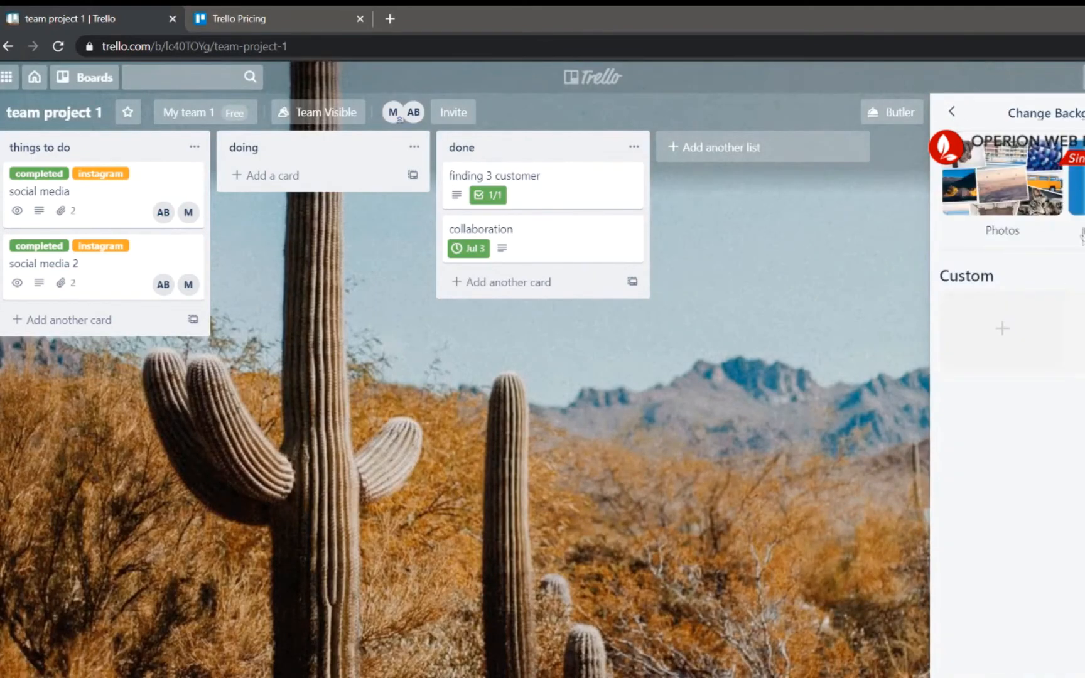
left_click(1075, 182)
left_click(1020, 436)
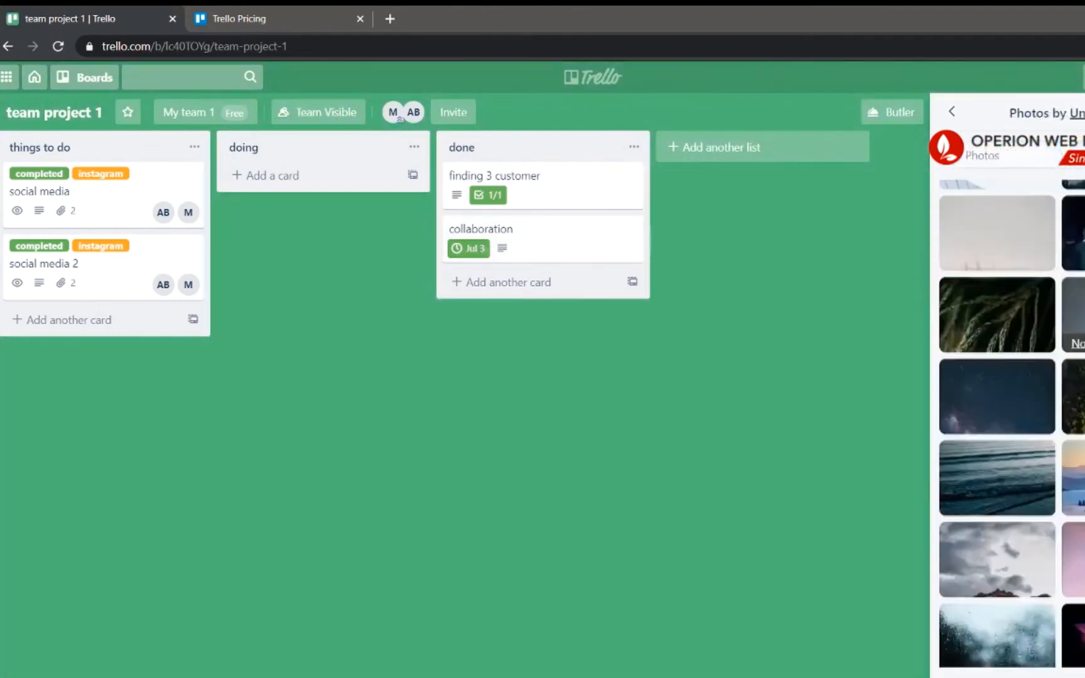
Step: Change the board background to the photo of a snow-covered pine forest
scroll(1070, 433, "down", 9)
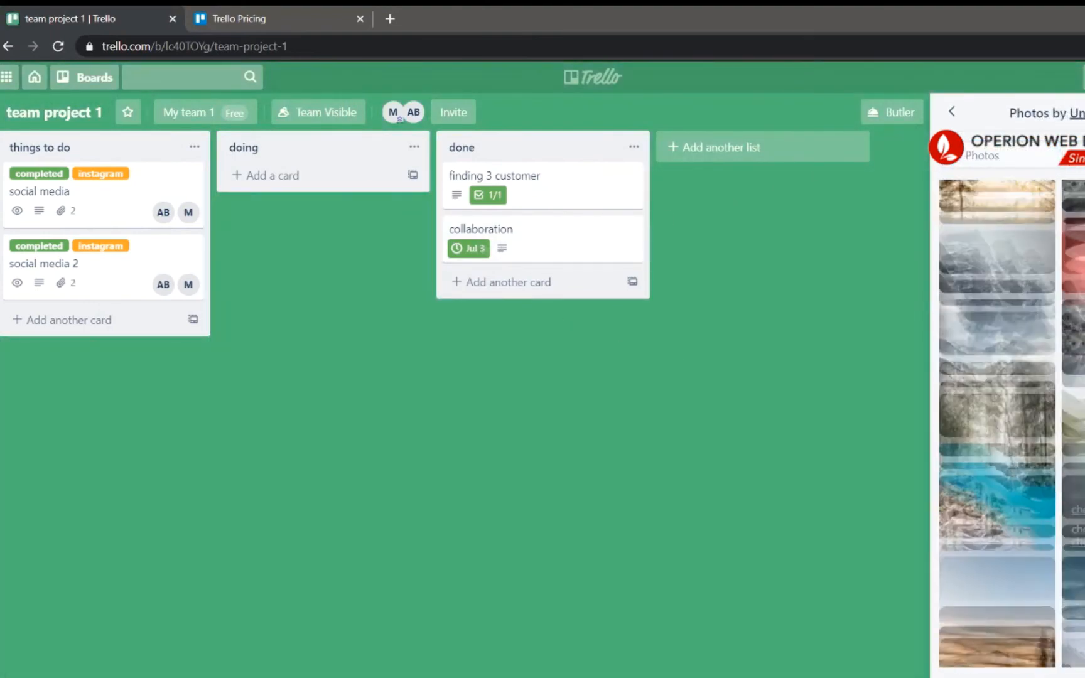
scroll(1035, 463, "down", 4)
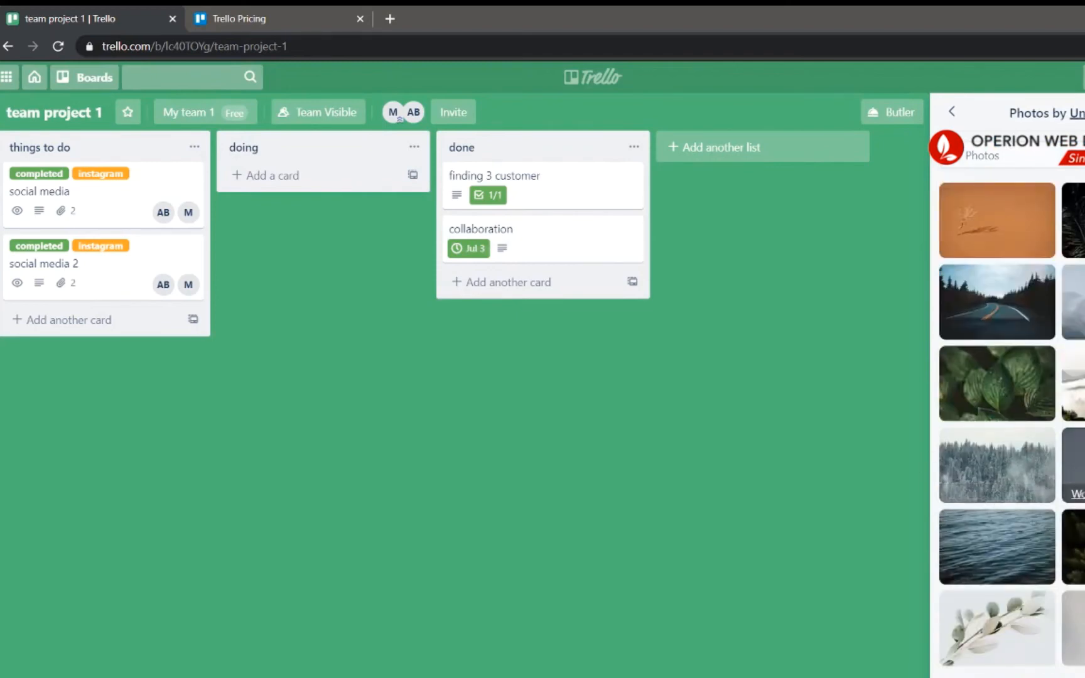
left_click(1077, 465)
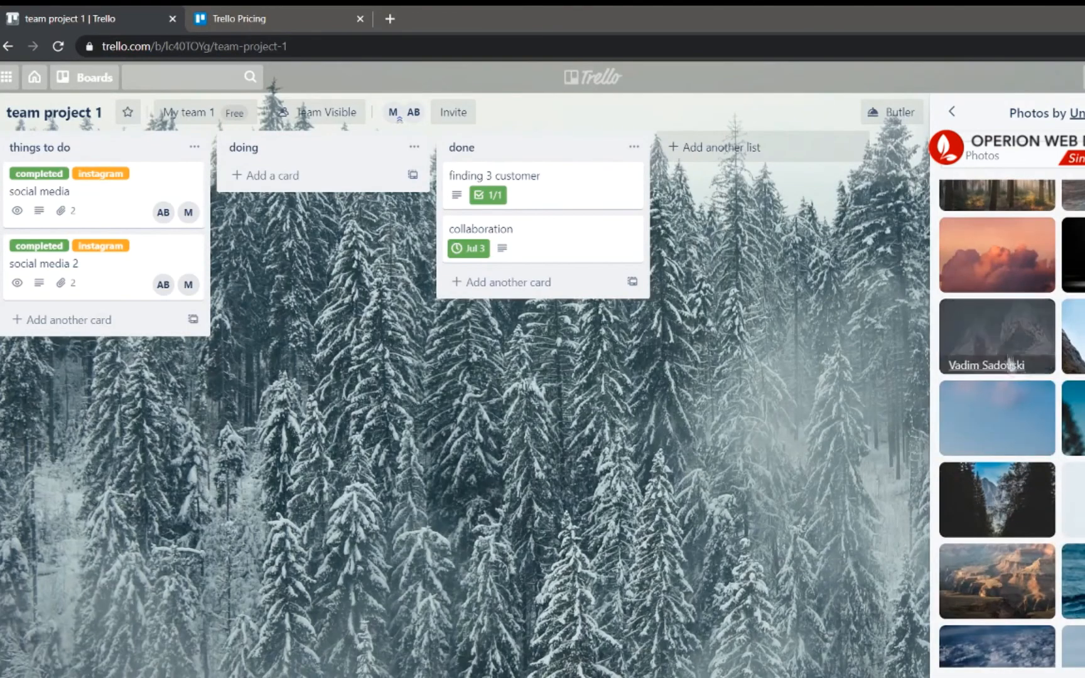
Step: Change the board background to the night photo of lit red cabins on rocky ground and close the board menu
left_click(1009, 357)
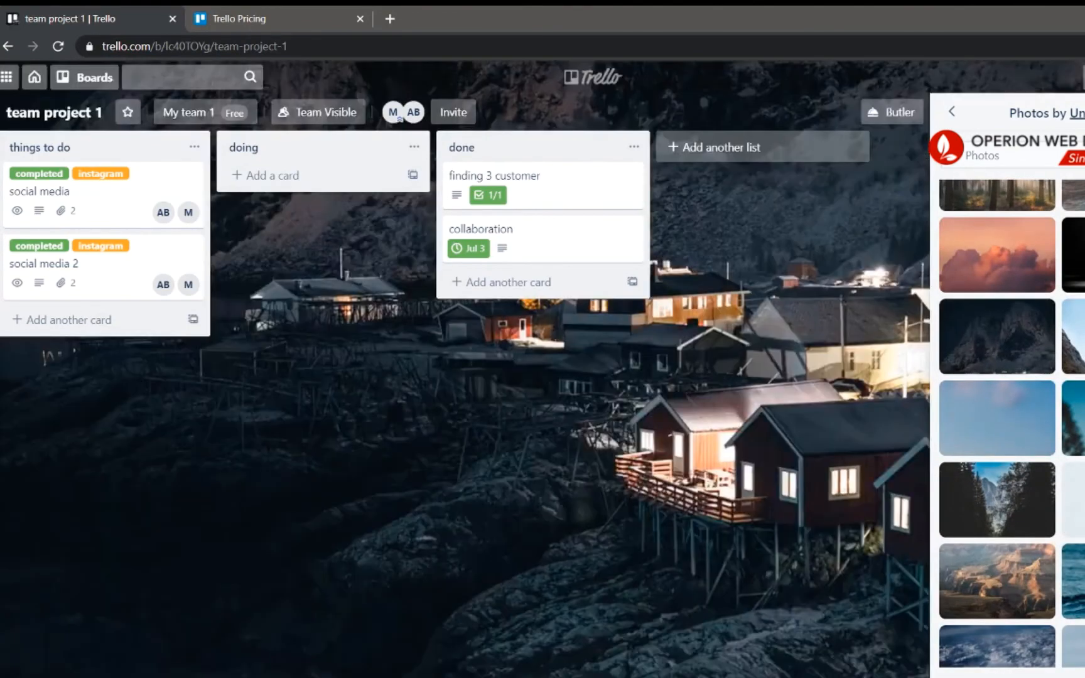
key("w")
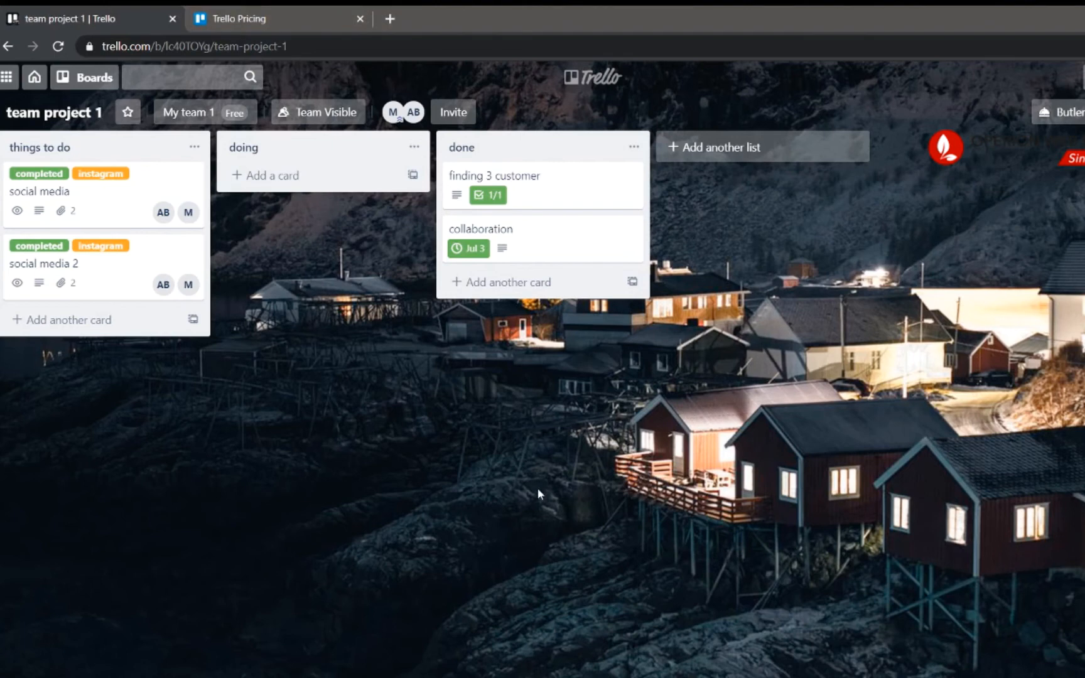
key("w")
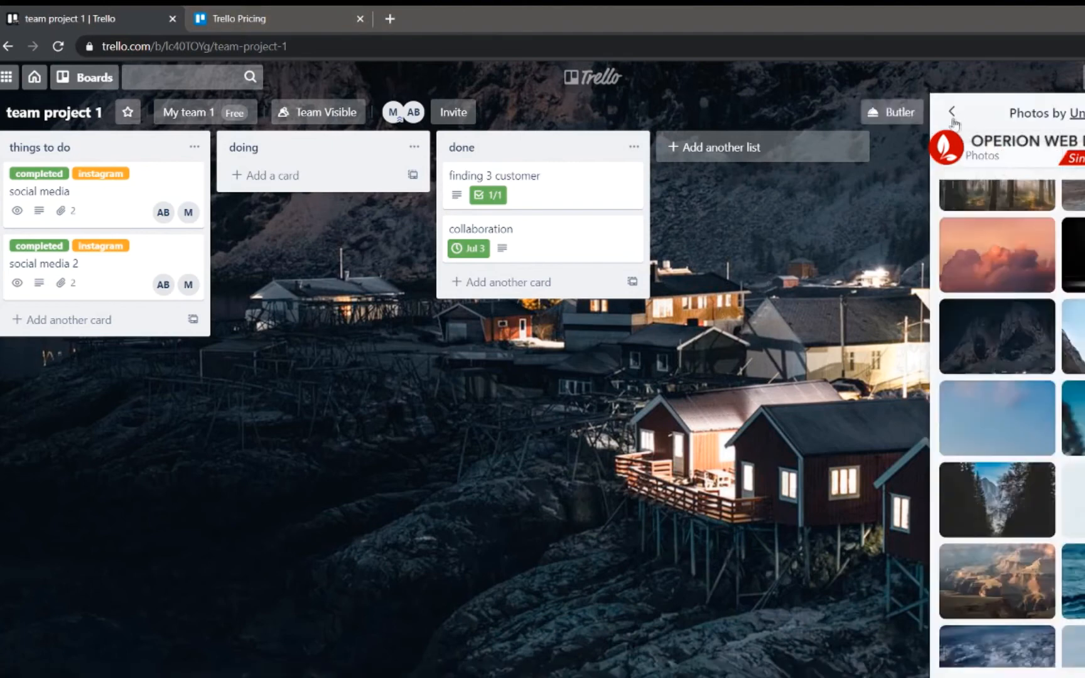
left_click(952, 113)
left_click(952, 113)
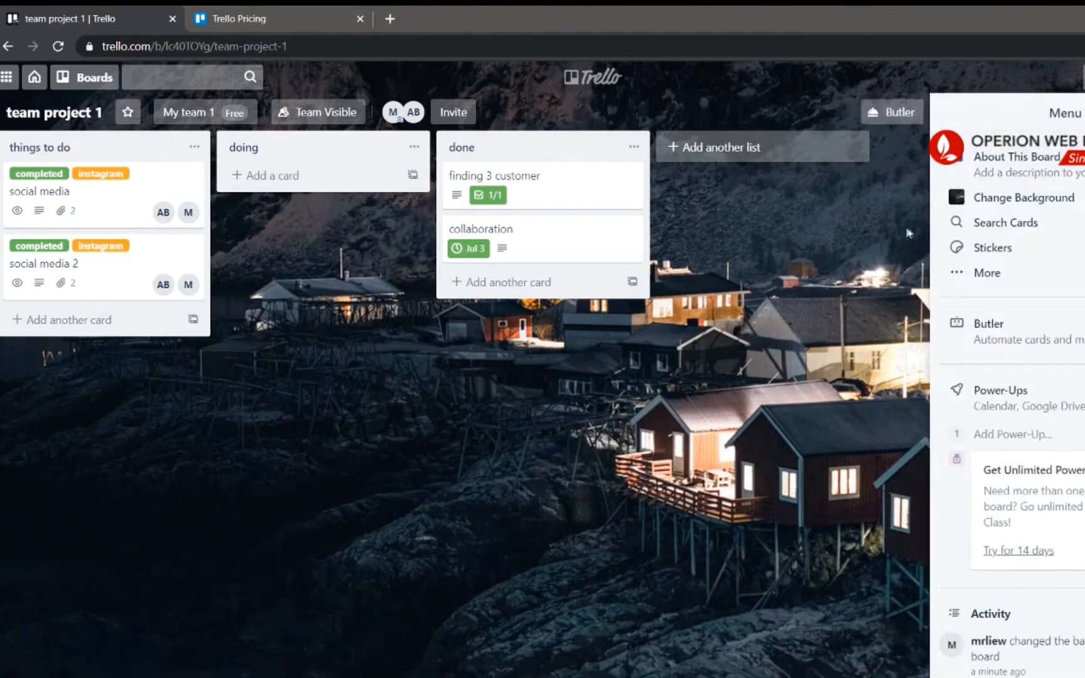
left_click(1084, 113)
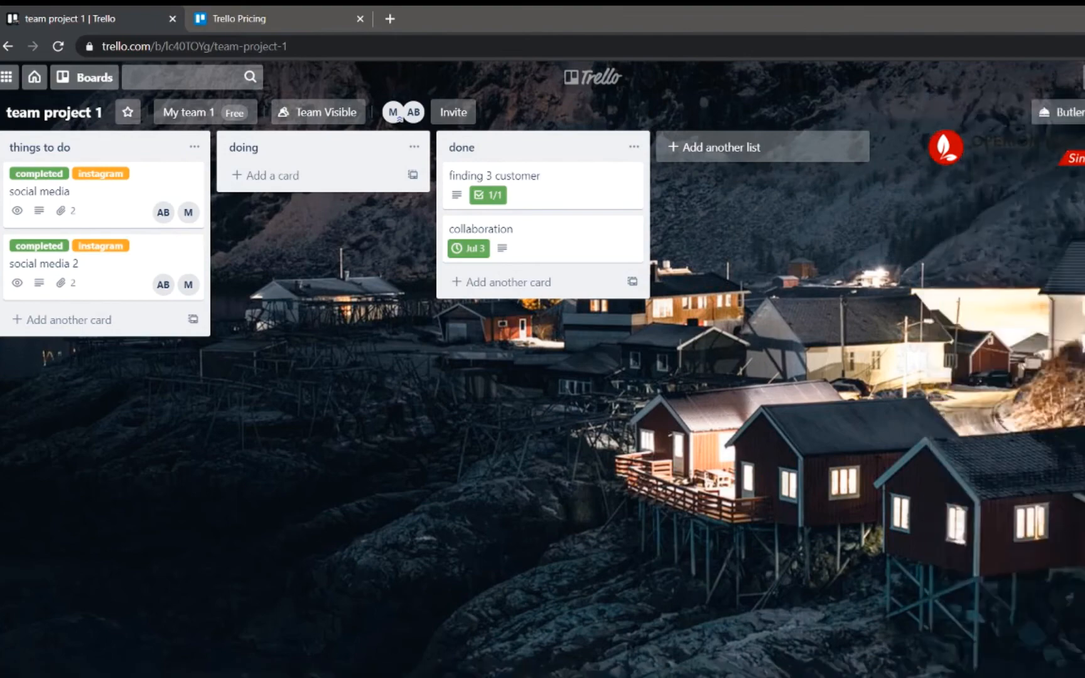
Step: Filter the board's cards by the completed label and by the instagram label, clearing each filter
left_click(1084, 112)
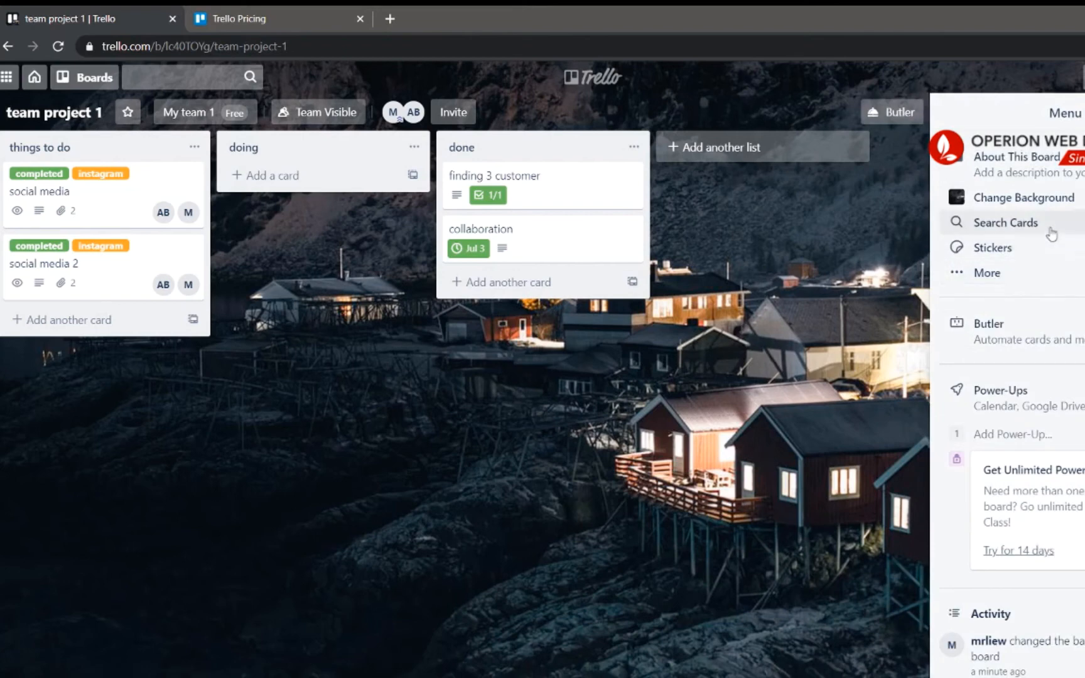
left_click(1023, 226)
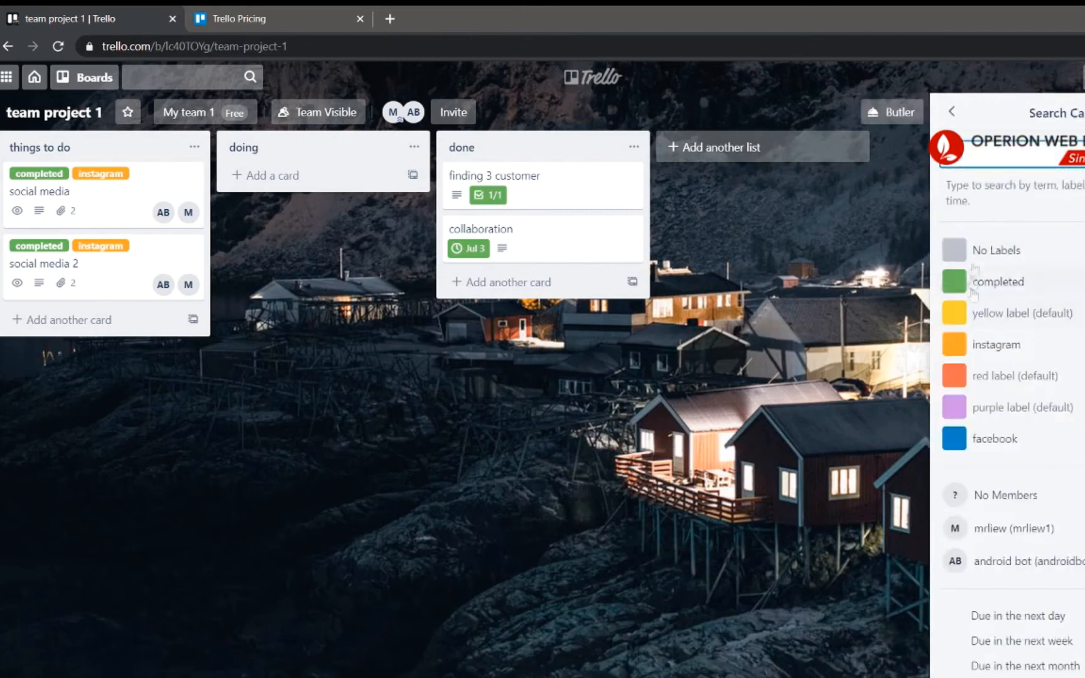
left_click(1058, 281)
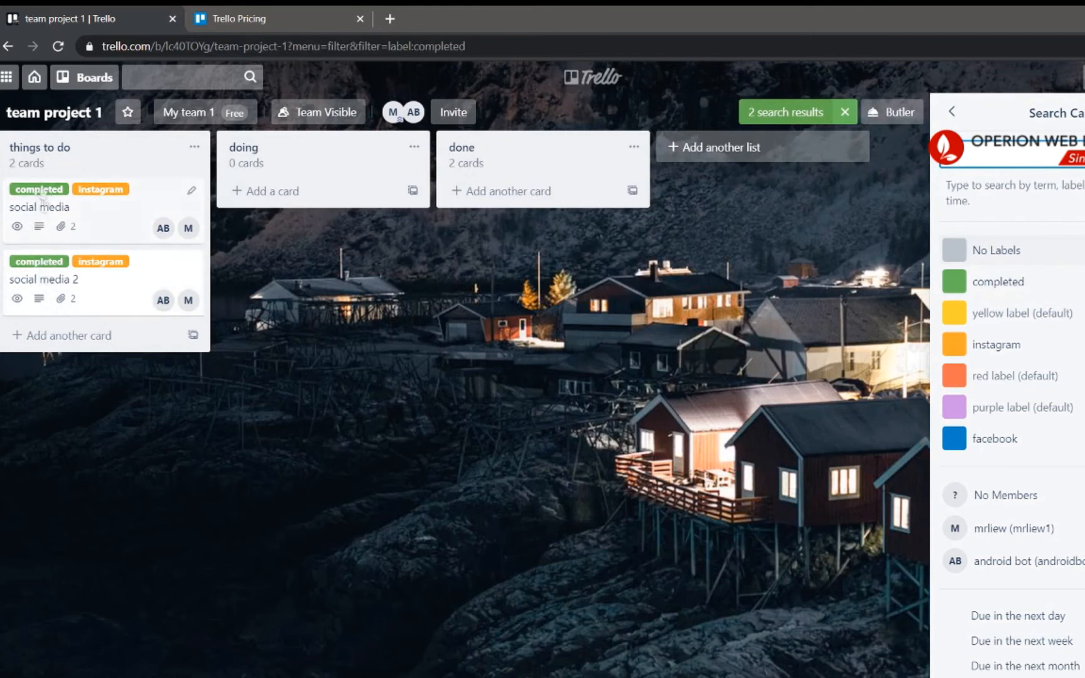
left_click(1039, 288)
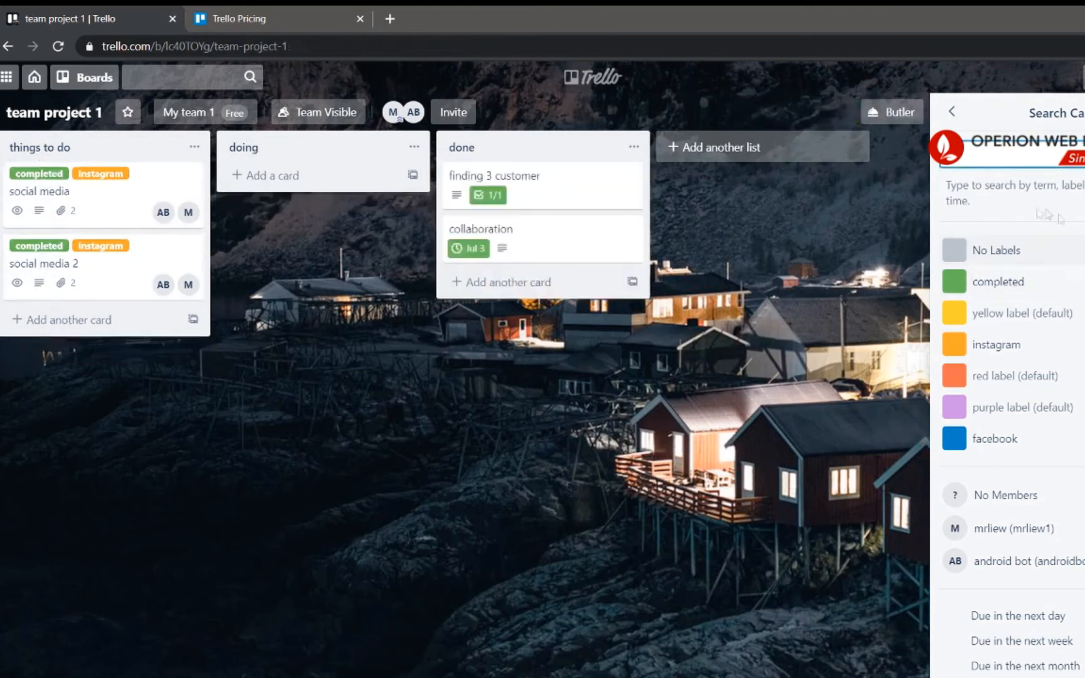
left_click(1081, 358)
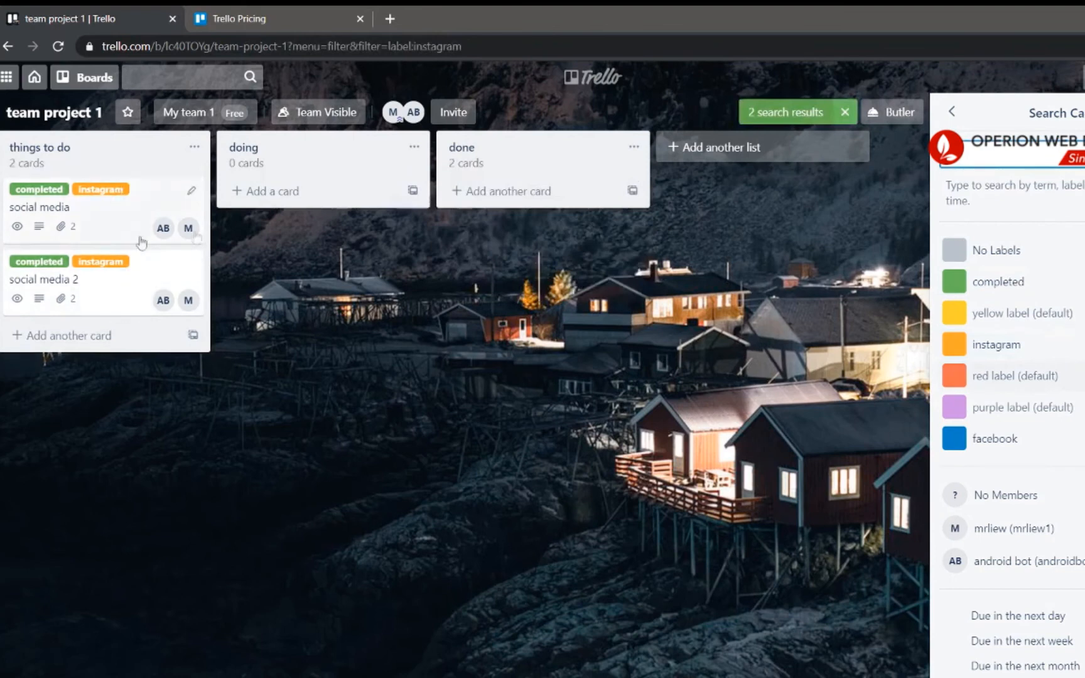
left_click(1032, 356)
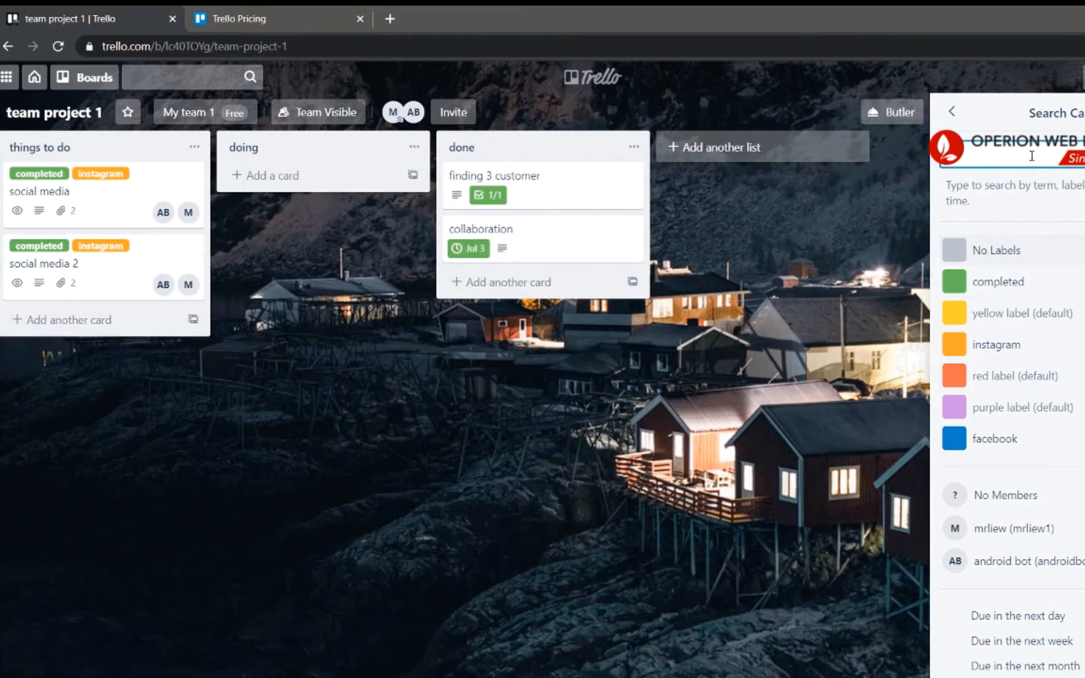
Step: Search the board's cards for "3 customer" and clear the search term
type("3 customer")
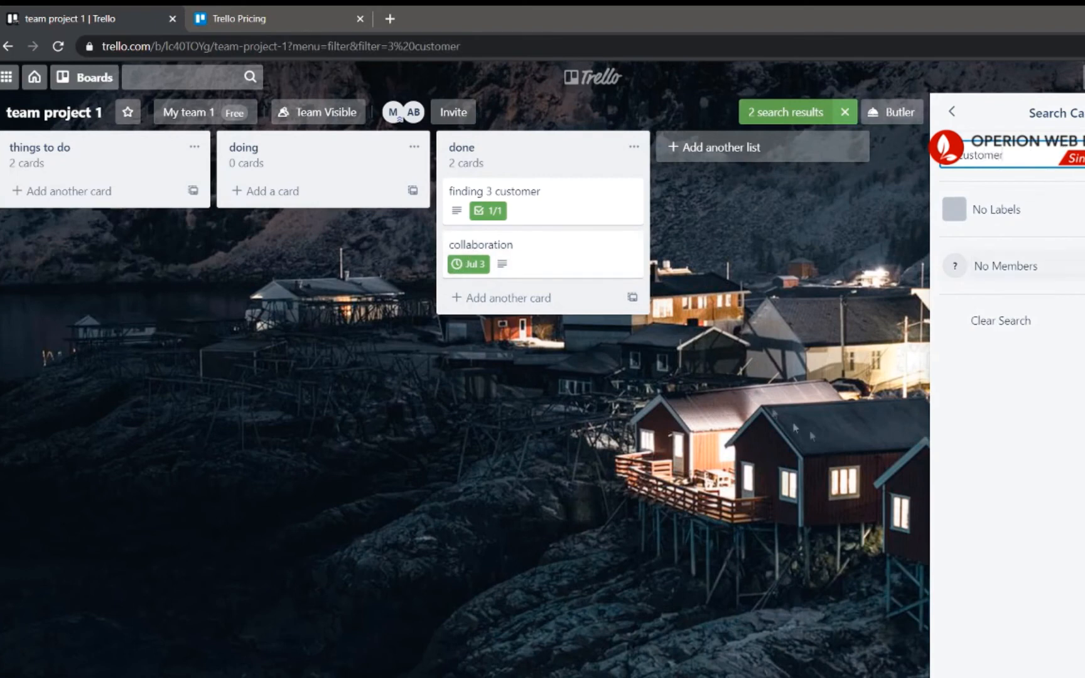
left_click(531, 252)
key("Escape")
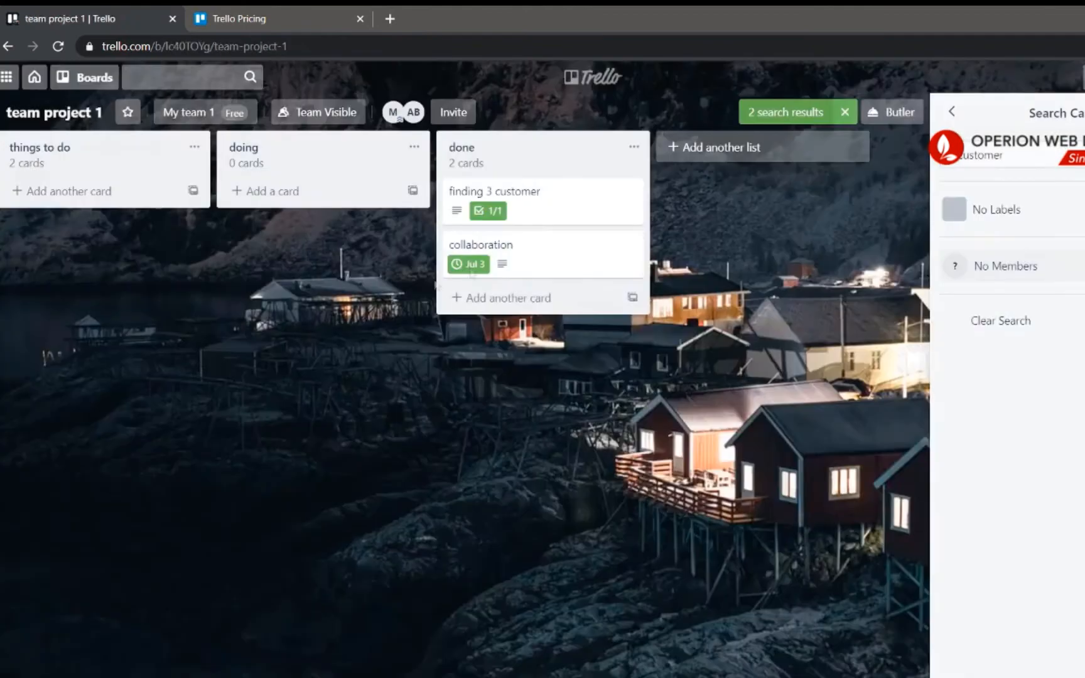
left_click(1049, 166)
key("ctrl+a")
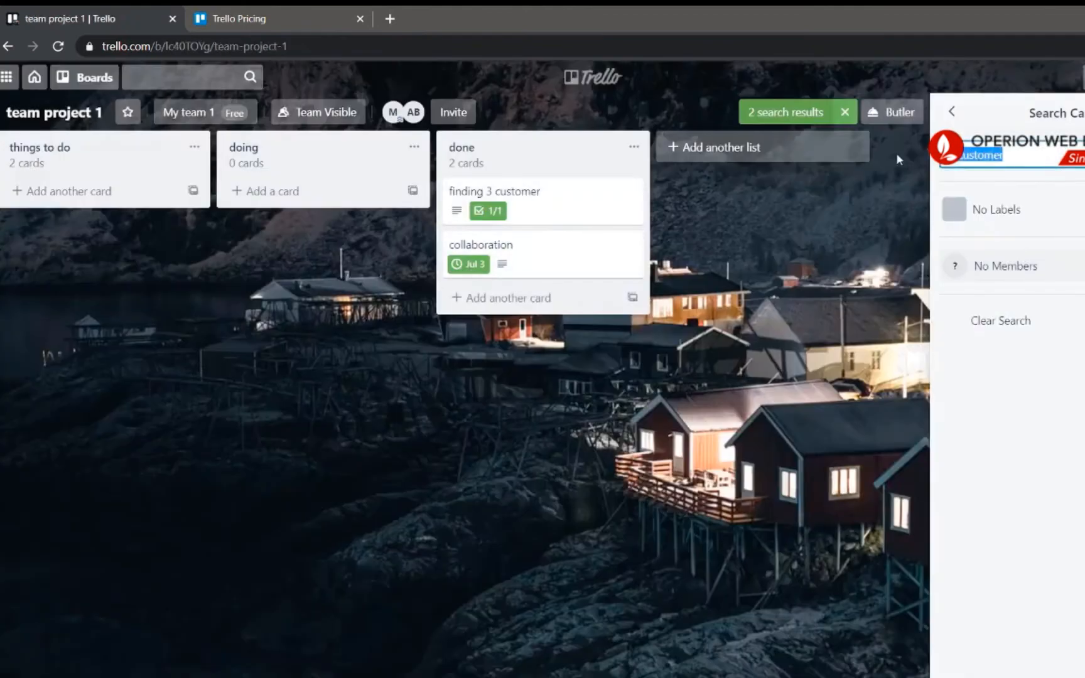
key("BackSpace")
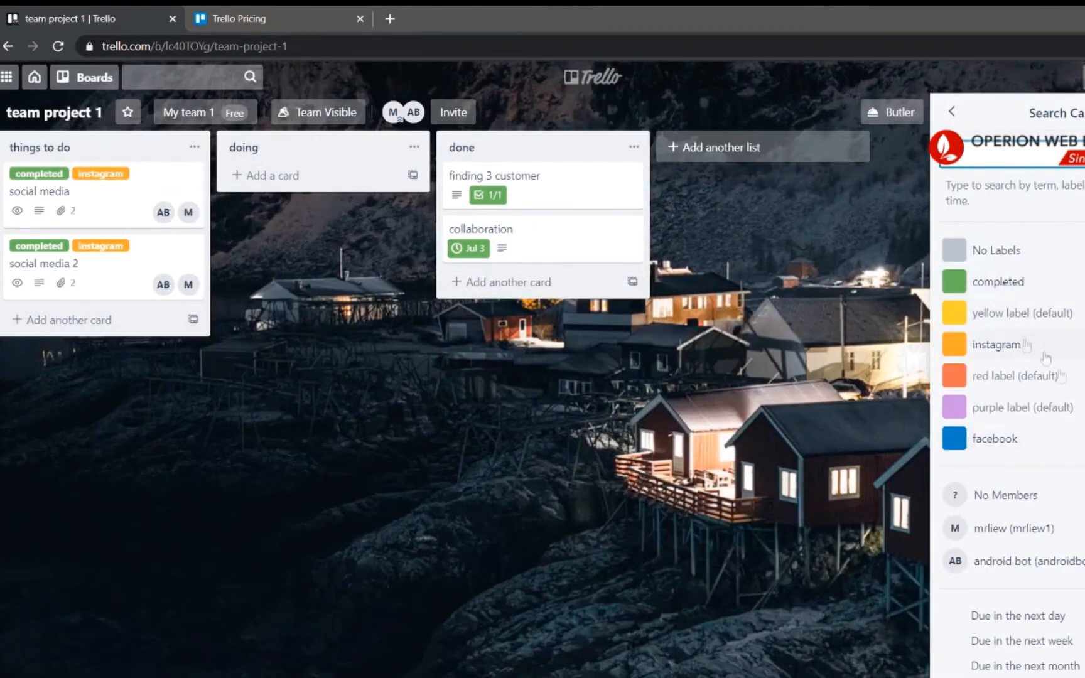
Step: Filter the board's cards by the AB member, clear that filter, and apply the filter for cards due in the next day
scroll(1042, 403, "down", 1)
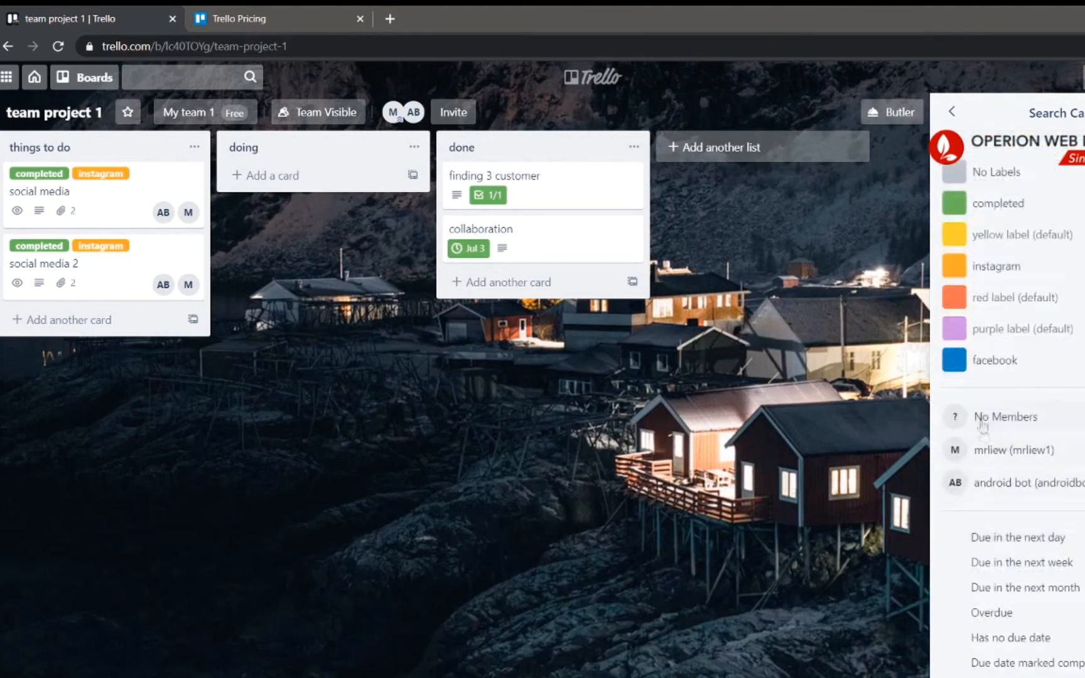
left_click(1044, 490)
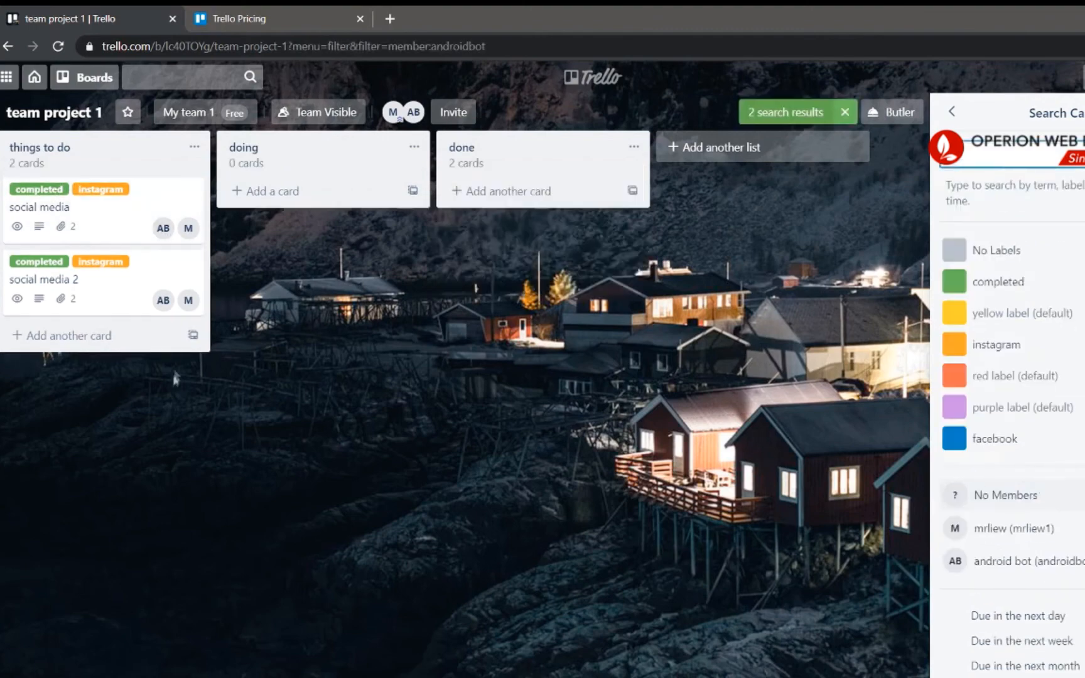
left_click(1037, 560)
scroll(998, 439, "down", 3)
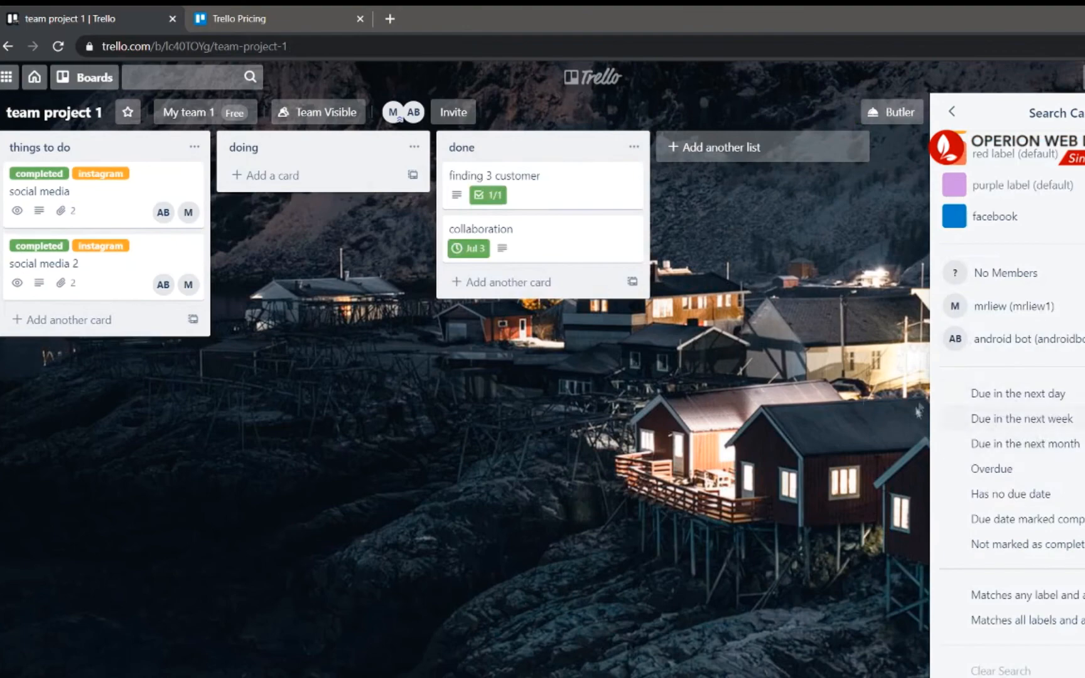
left_click(1047, 402)
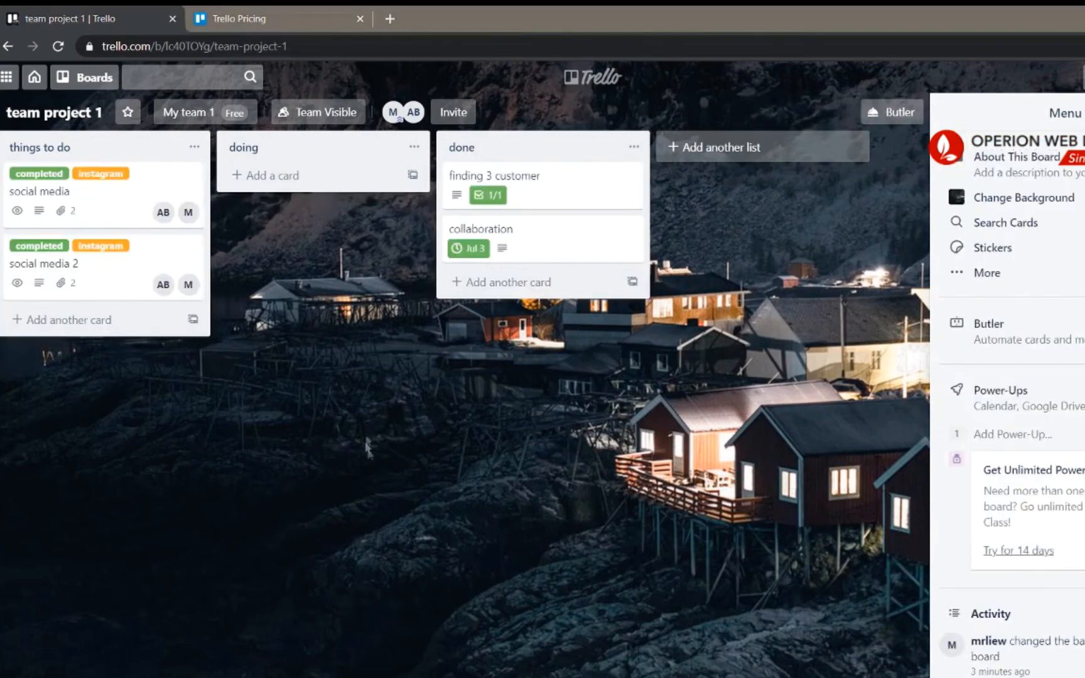
Step: Move the finding 3 customer card from the done list to the doing list and view its details
left_click(326, 115)
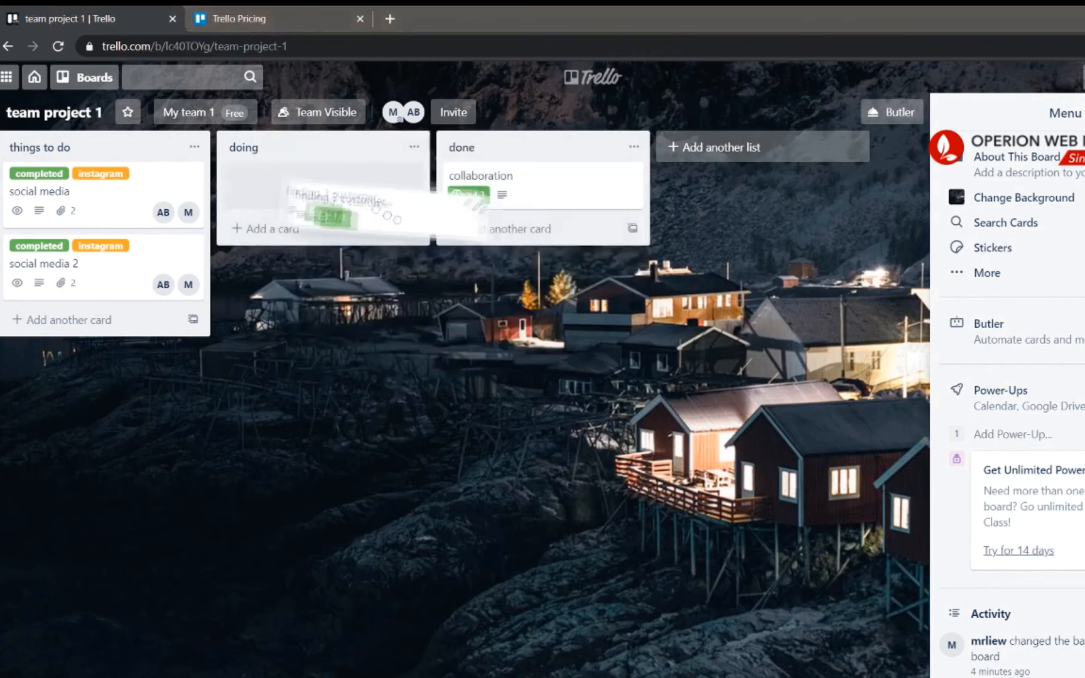
left_click_drag(387, 215, 364, 206)
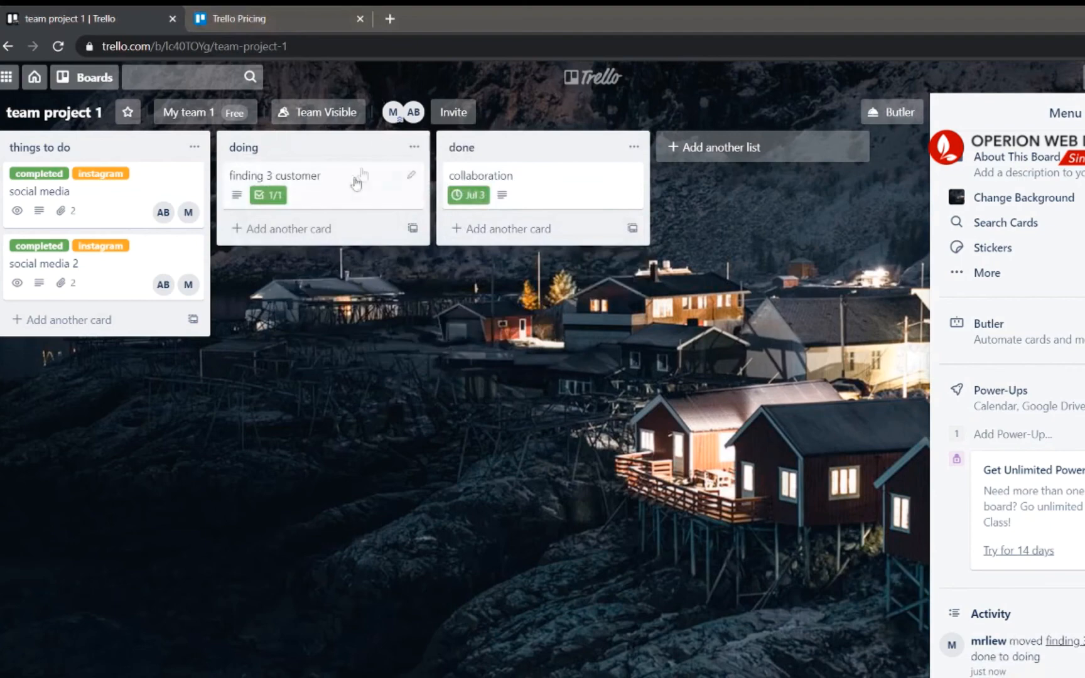
left_click(352, 179)
left_click(228, 260)
left_click(345, 190)
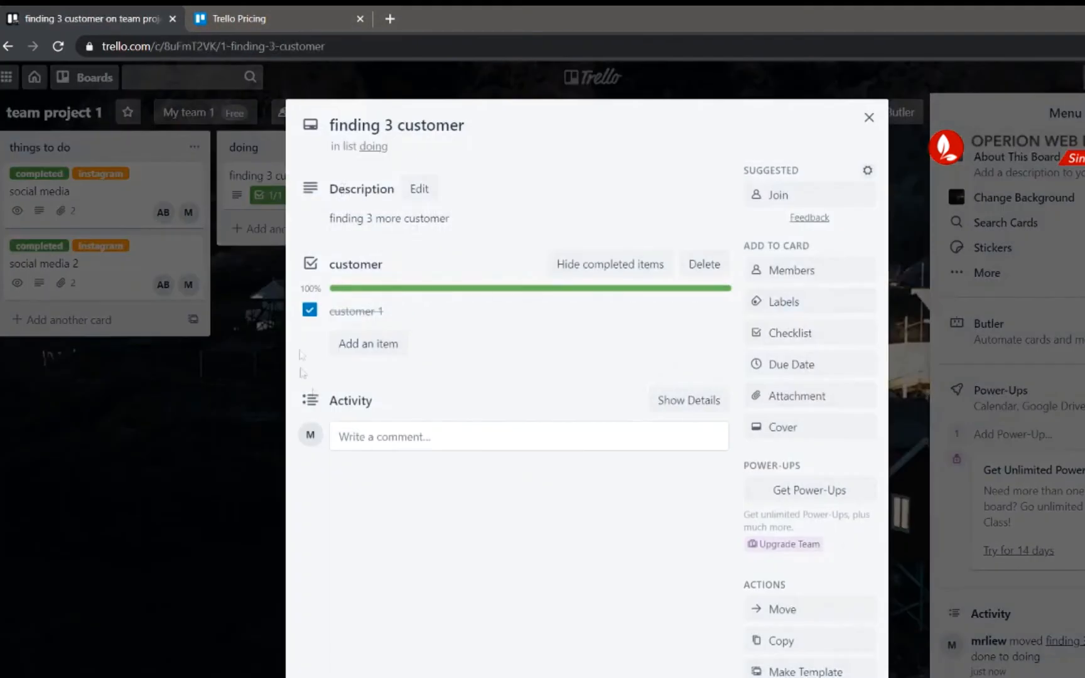
left_click(239, 199)
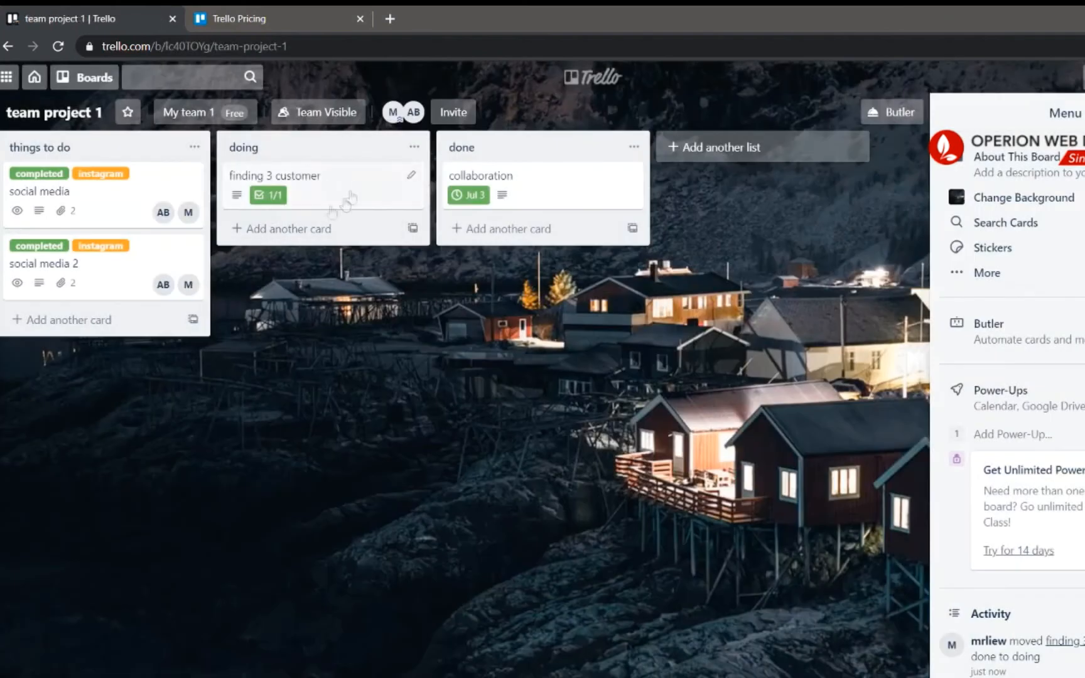
Step: Add another checklist to the finding 3 customer card by copying the items of its customer checklist, and close the card
left_click(349, 194)
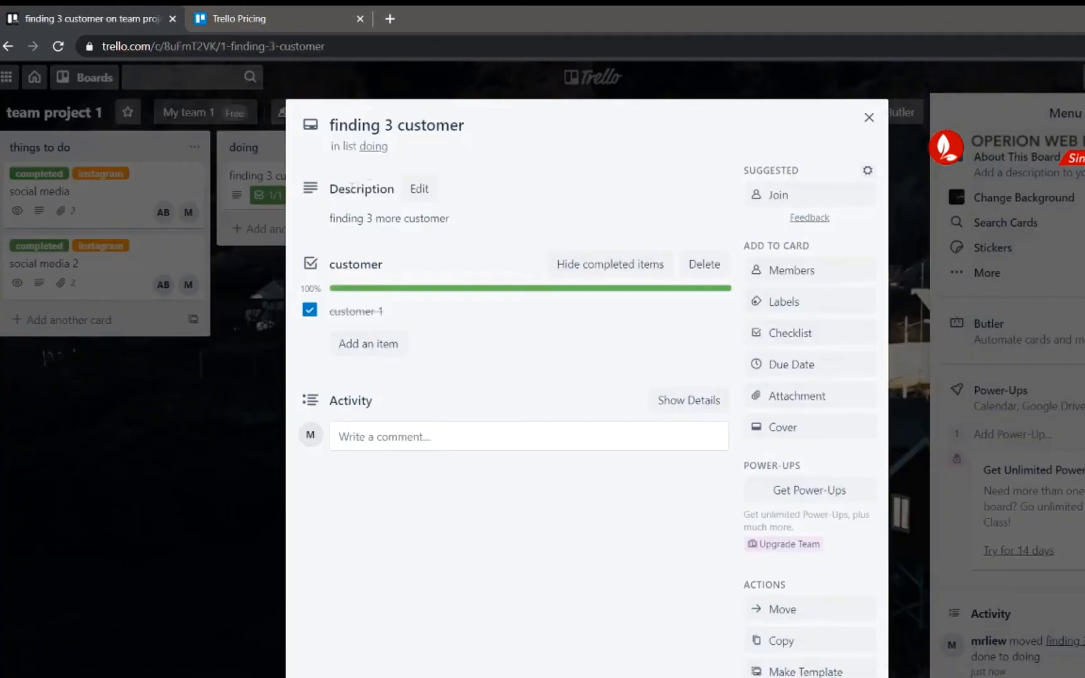
left_click(796, 338)
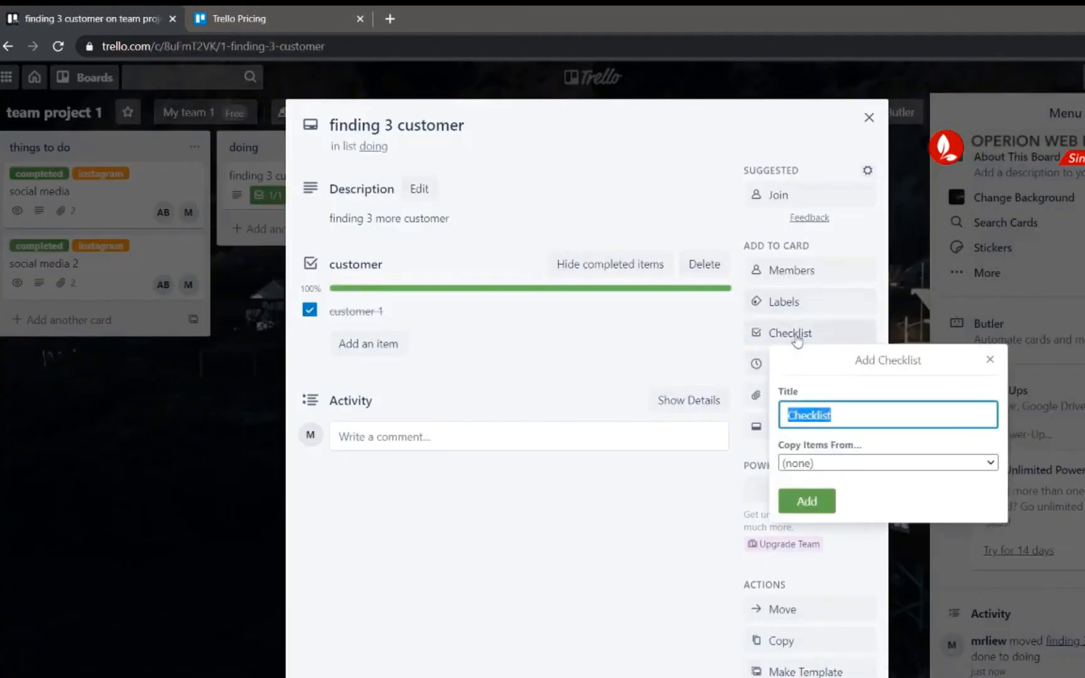
left_click(814, 464)
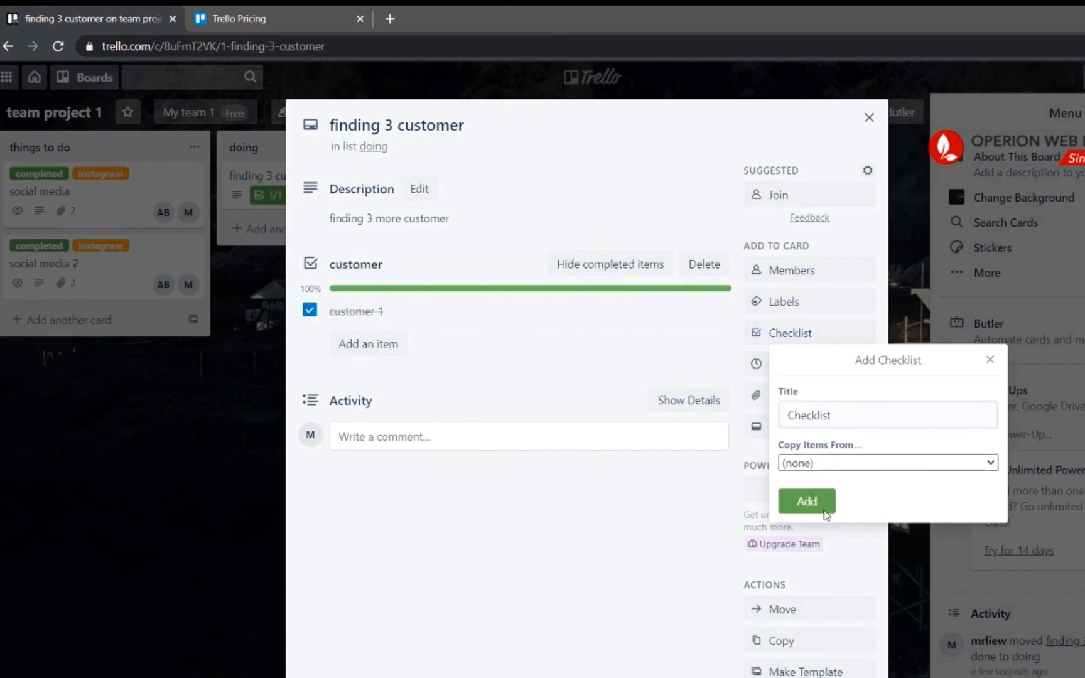
key("Down")
left_click(807, 502)
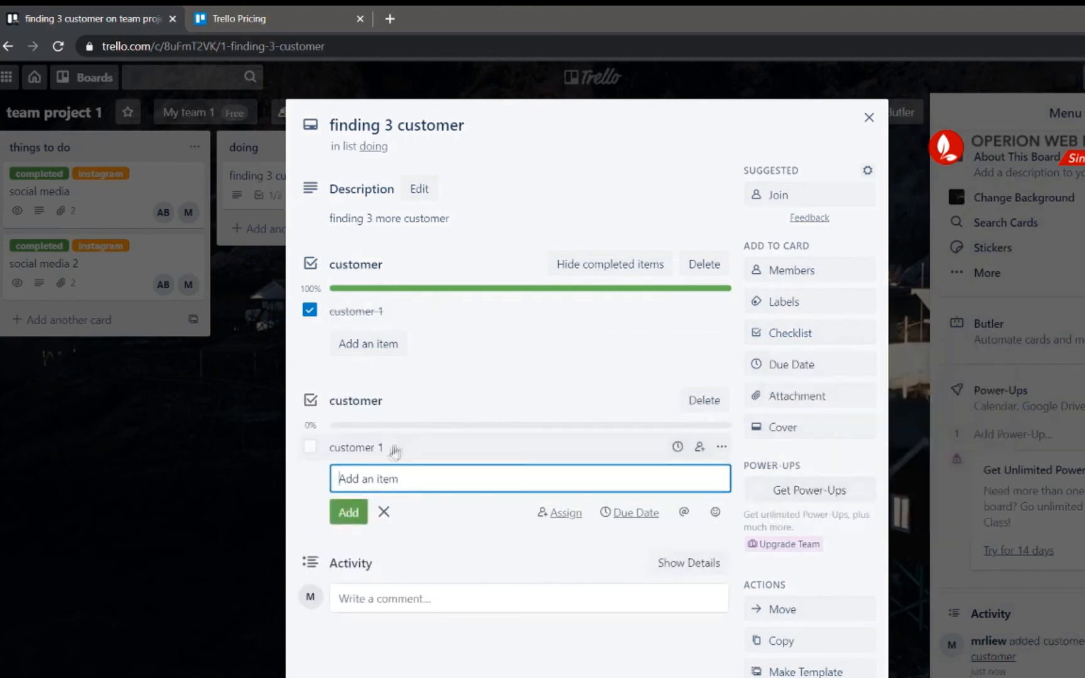
left_click(406, 551)
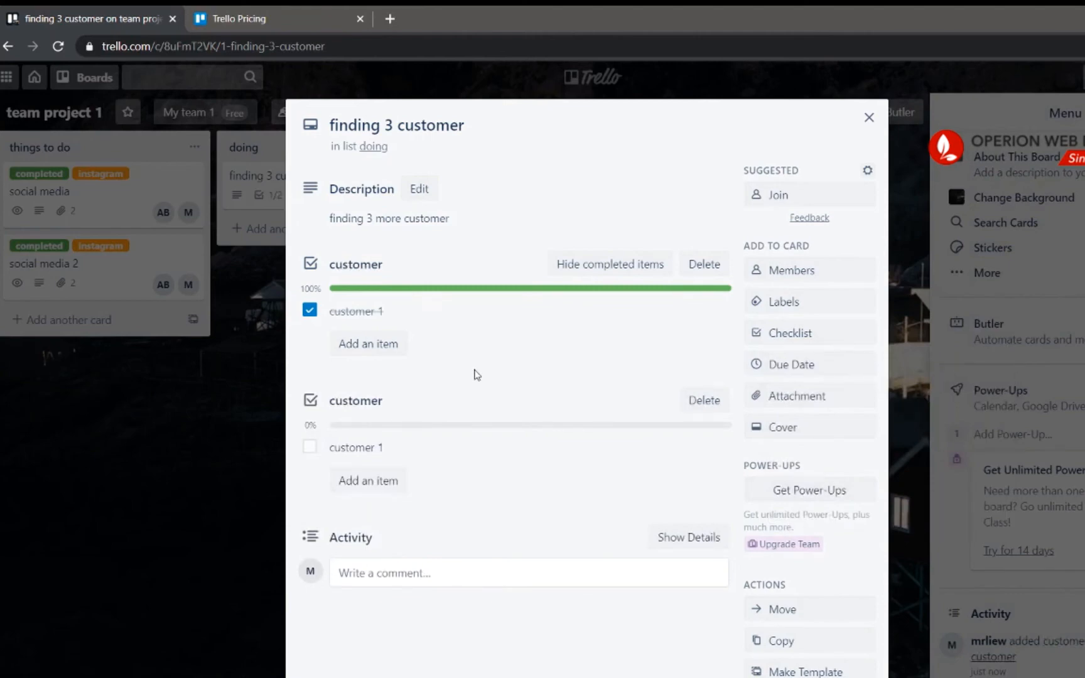
key("Escape")
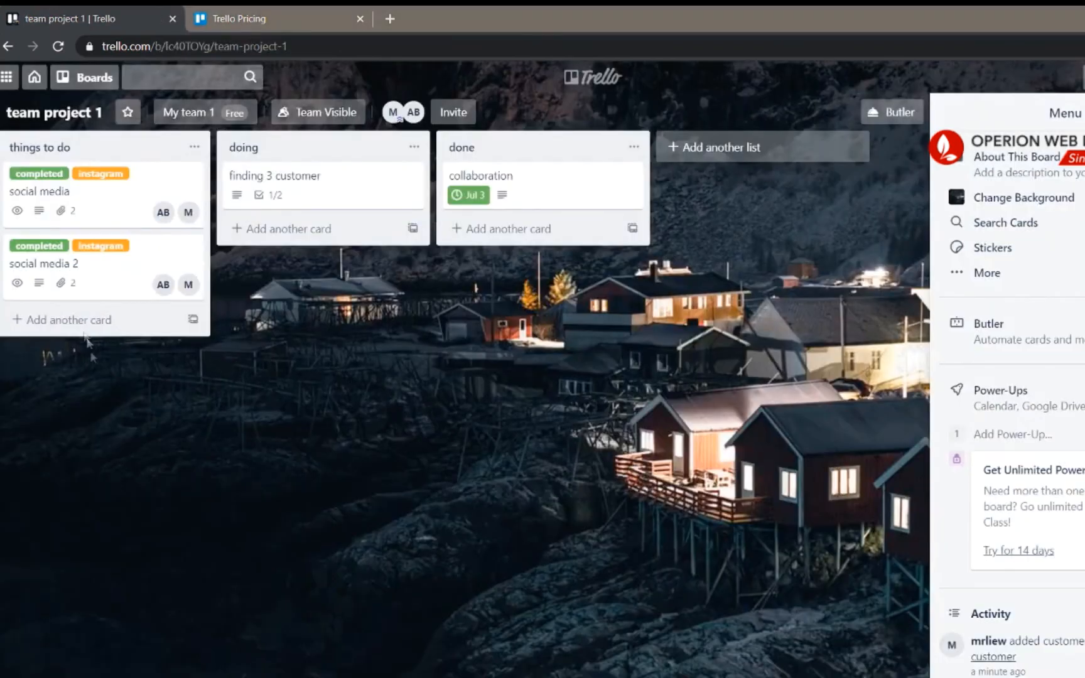
Step: Add a card titled "this is new task" to the doing list and finish card entry
left_click(69, 319)
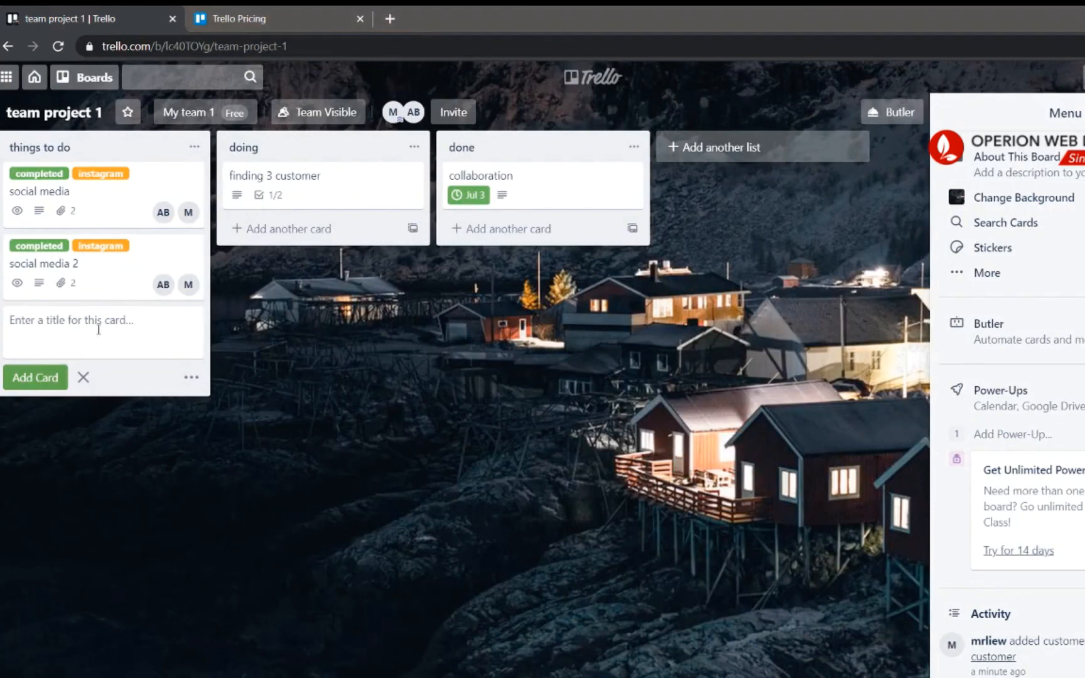
type("this is new task")
left_click(308, 230)
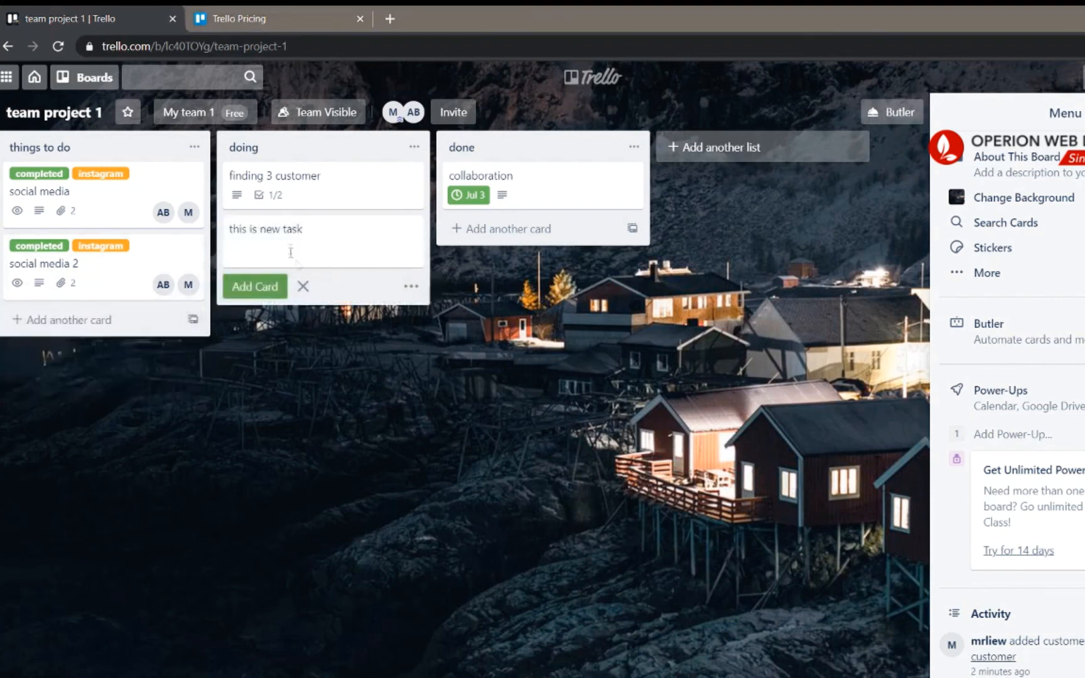
left_click(508, 231)
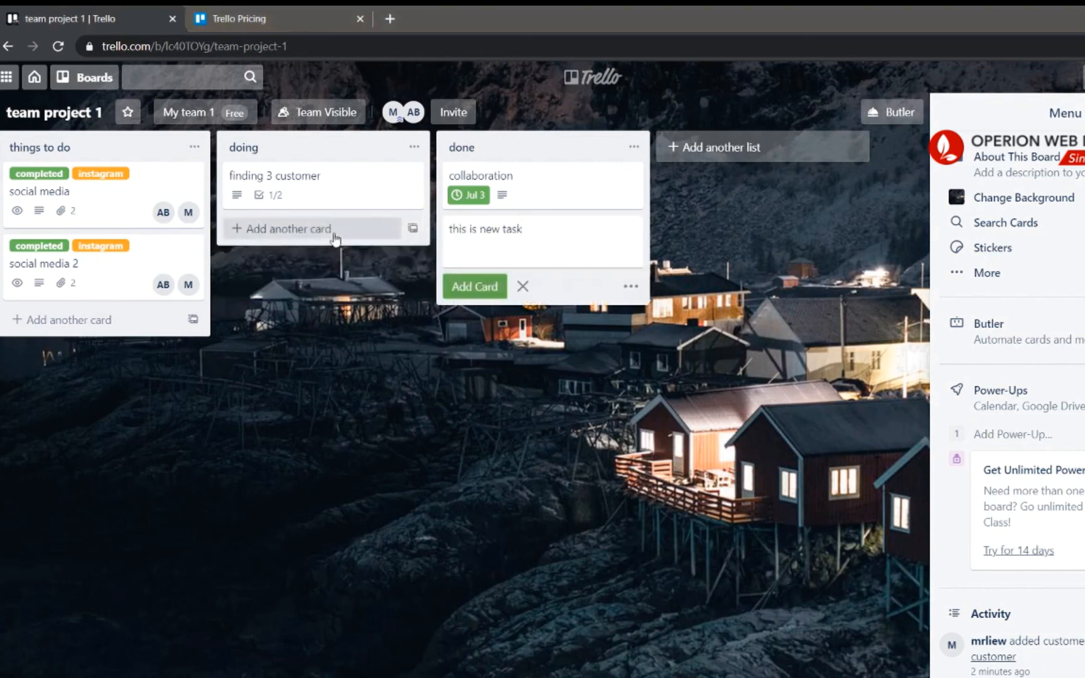
left_click(335, 232)
left_click(514, 430)
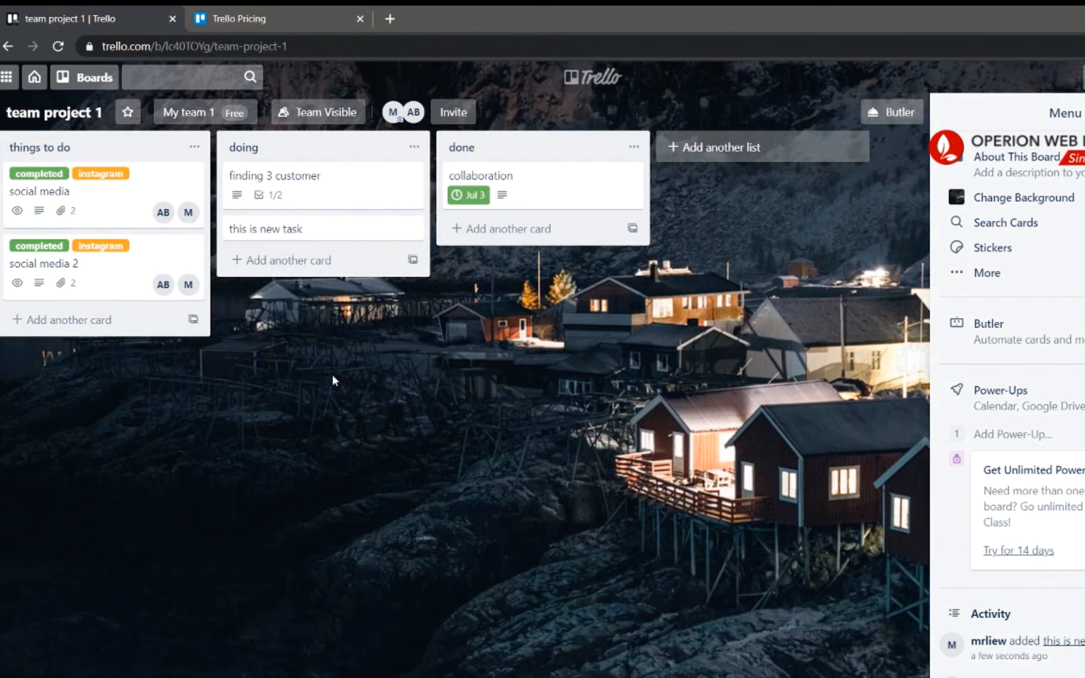
Step: Filter the board to show only the cards assigned to the current member, and clear that filter
key("q")
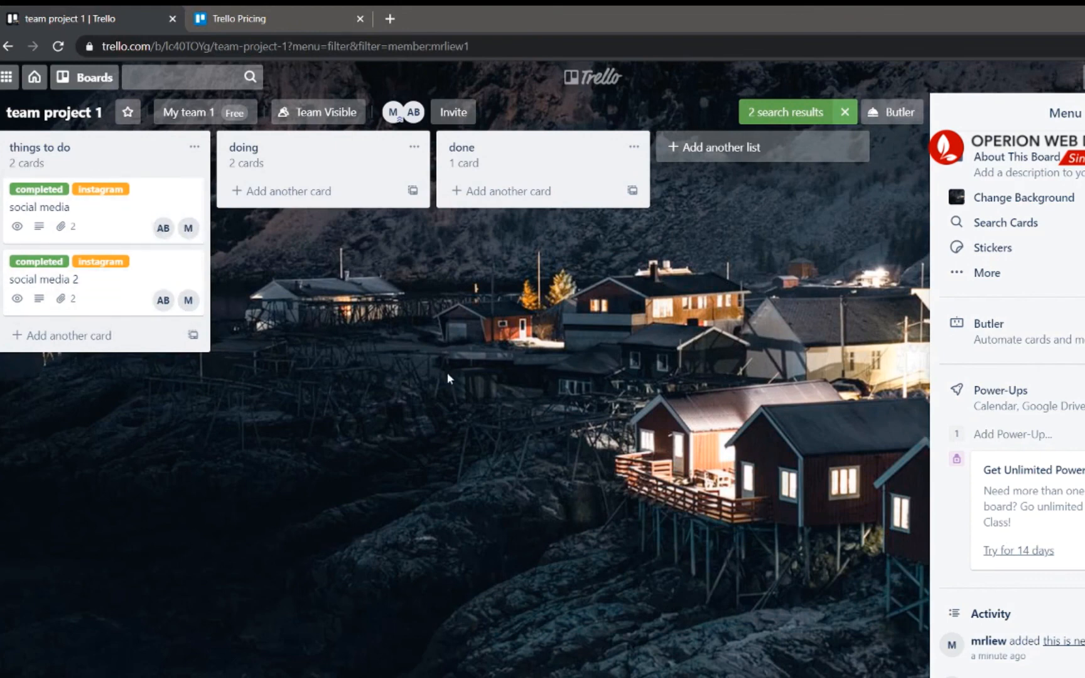
key("x")
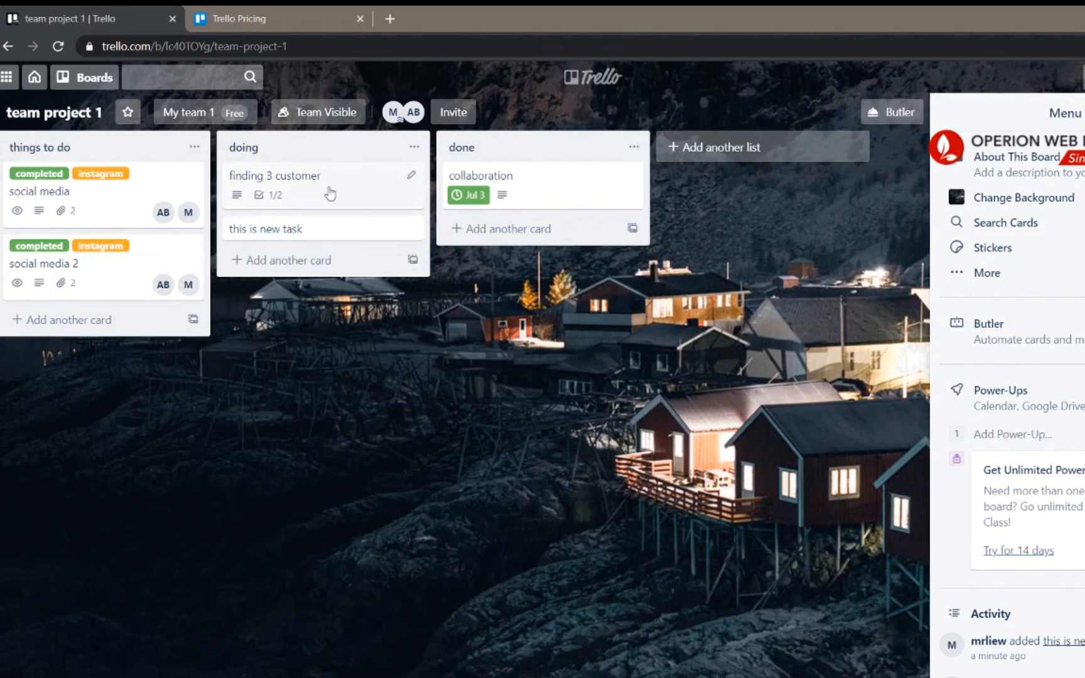
Step: Join the finding 3 customer, this is new task and collaboration cards as a member, and leave all three again
key("space")
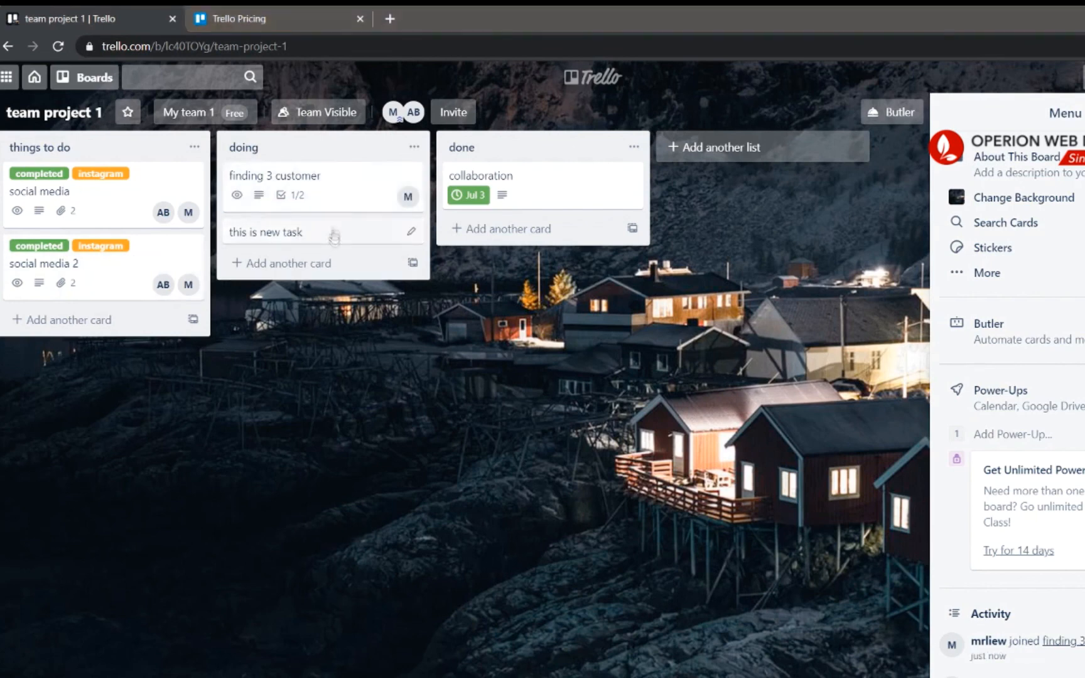
key("space")
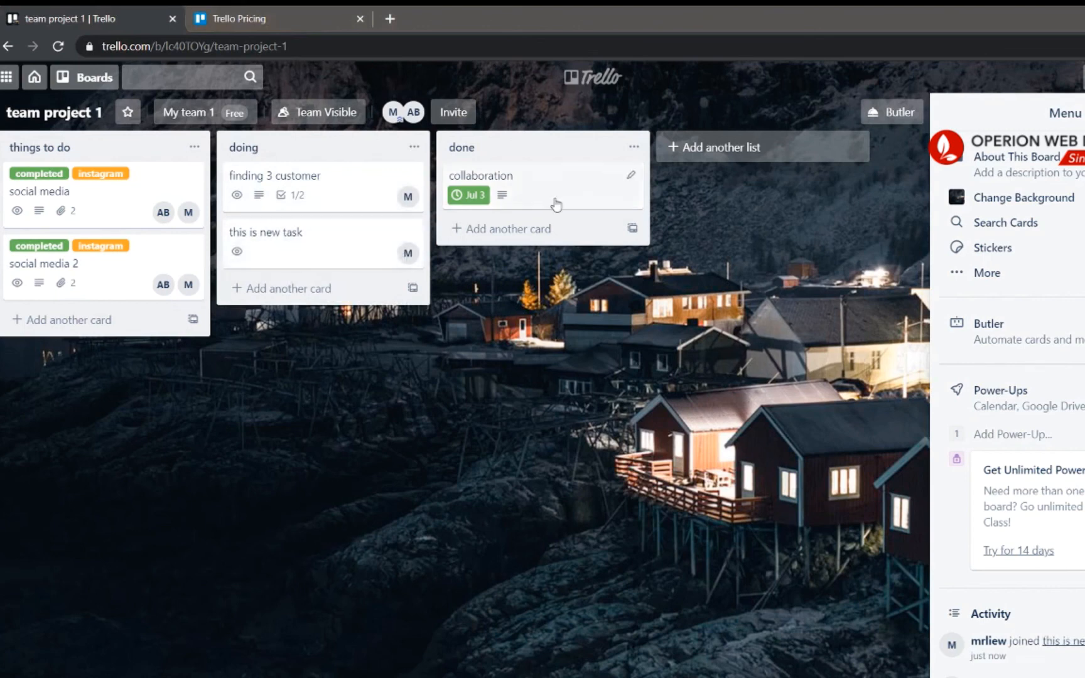
key("space")
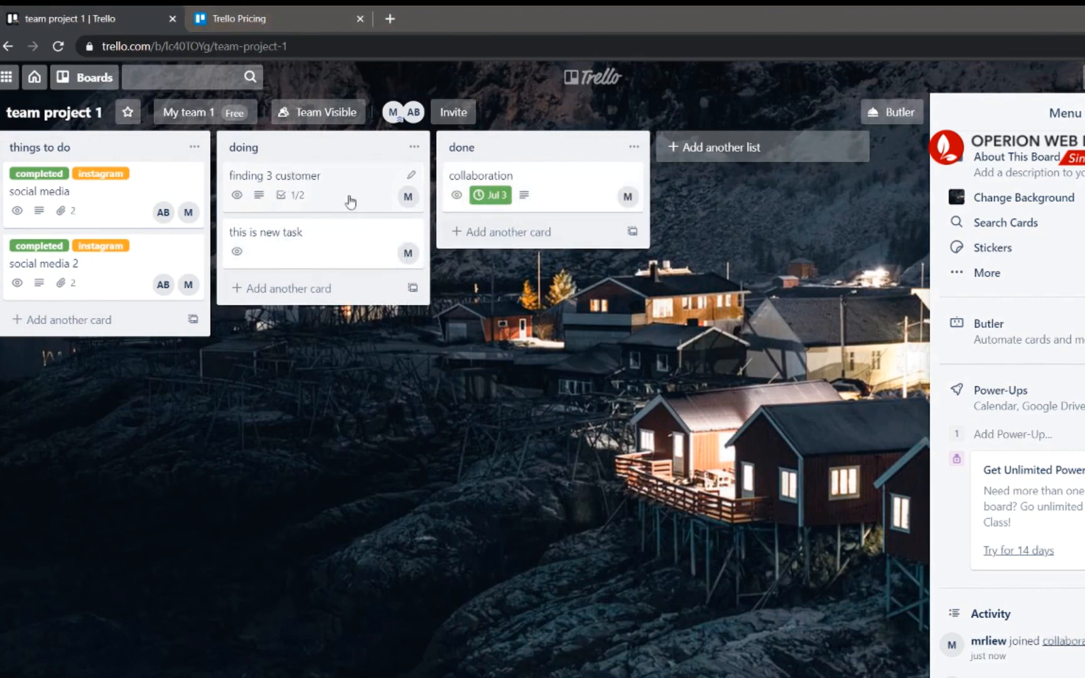
key("space")
key("space")
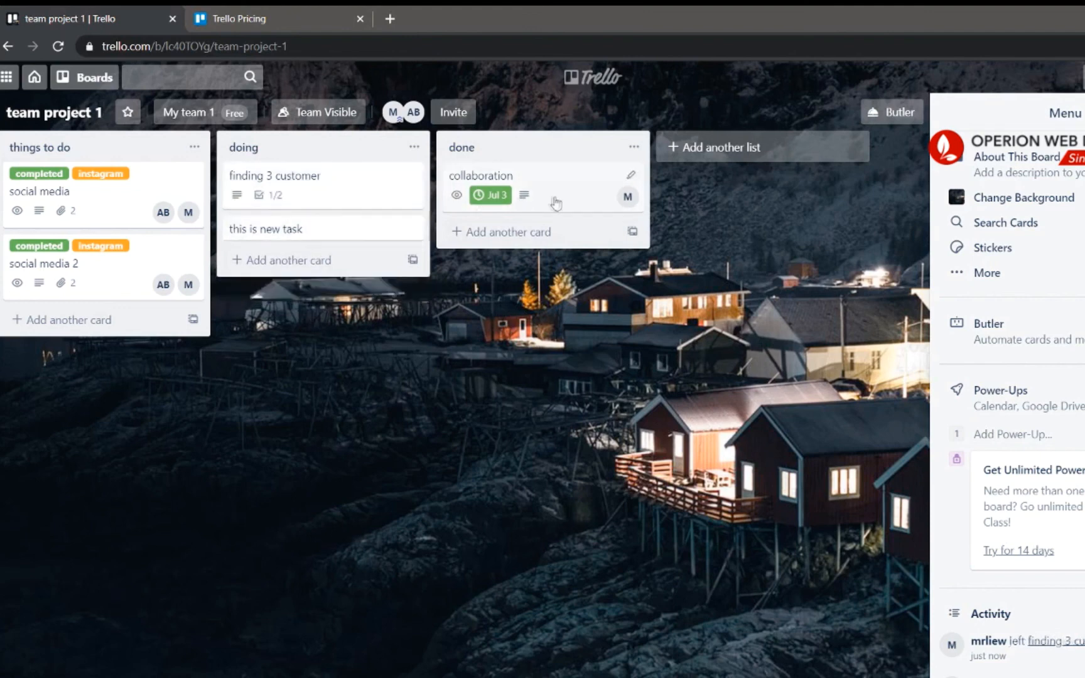
key("space")
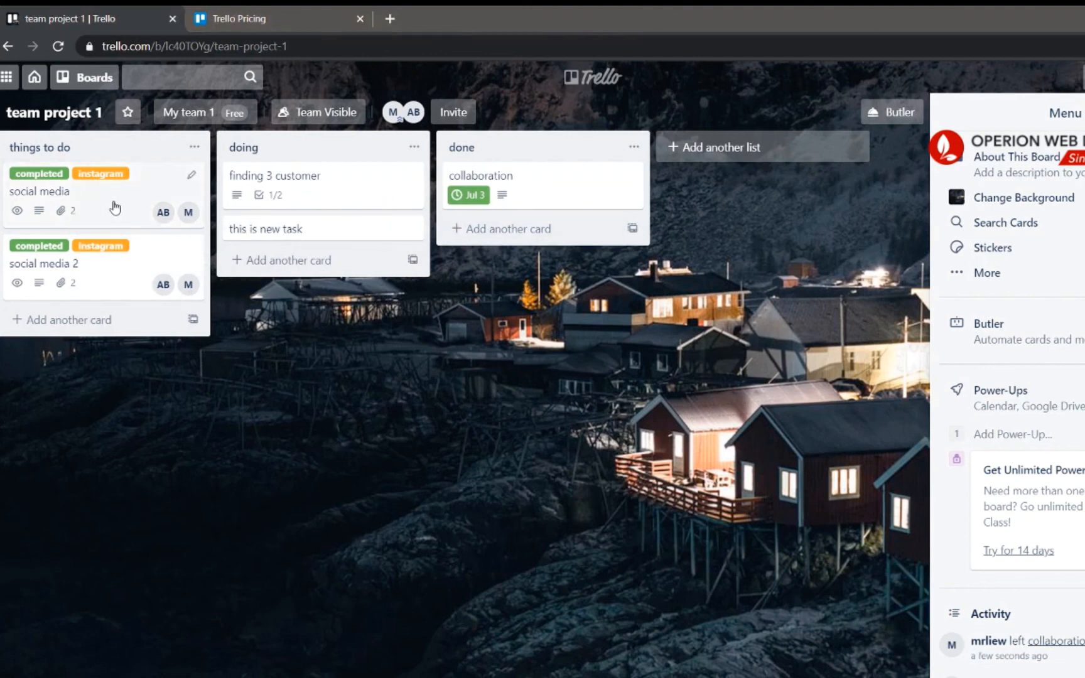
Step: Set the social media card's due date to 7/3/2020 with a reminder 15 minutes before, and remove that due date
key("d")
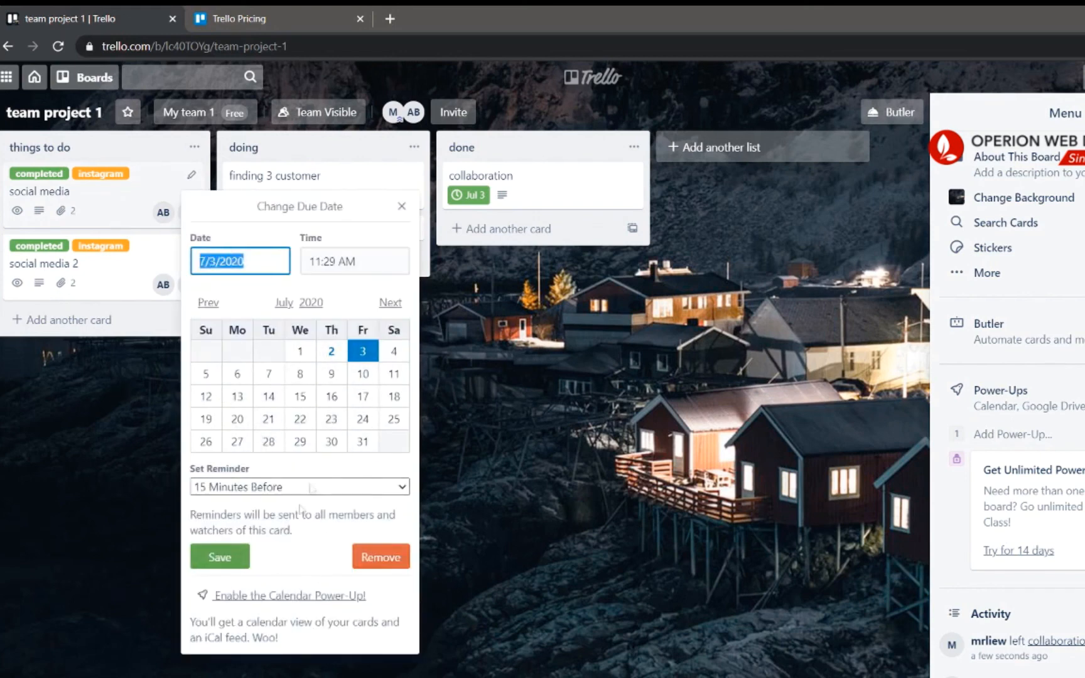
left_click(252, 557)
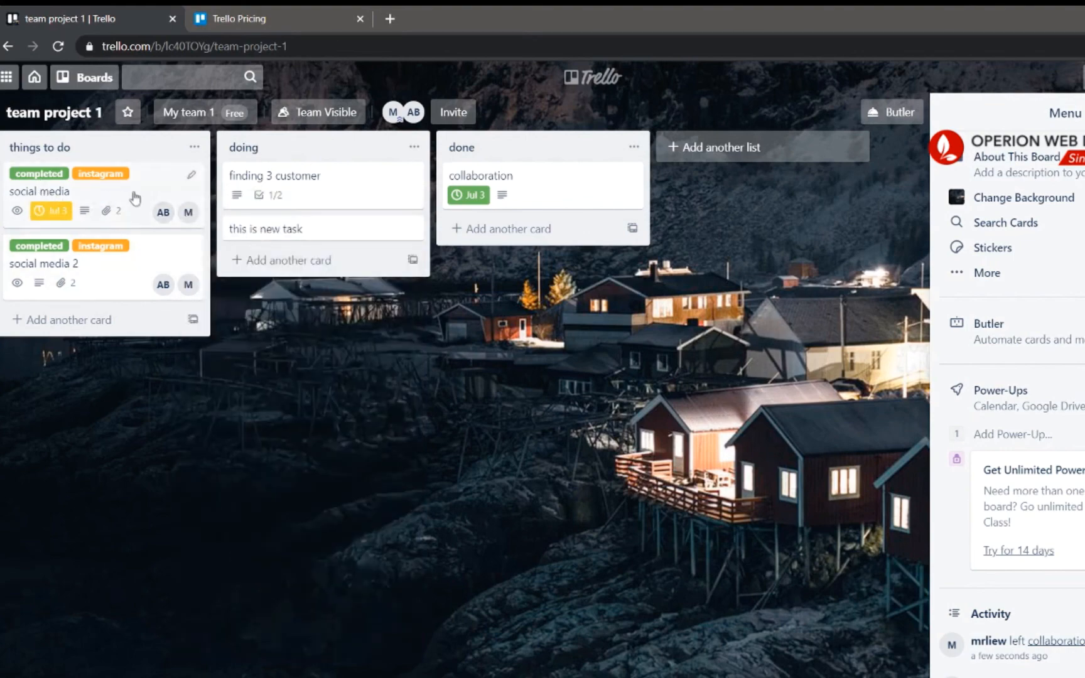
key("d")
left_click(375, 559)
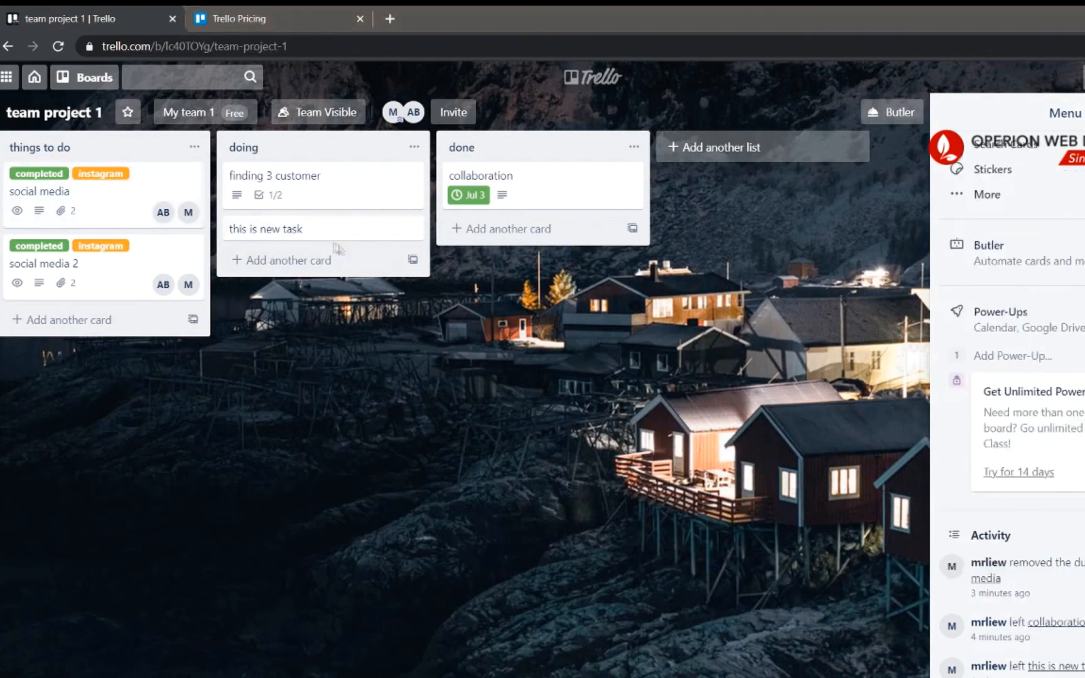
Step: Start a description on the this is new task card and look through the Markdown formatting help
left_click(327, 233)
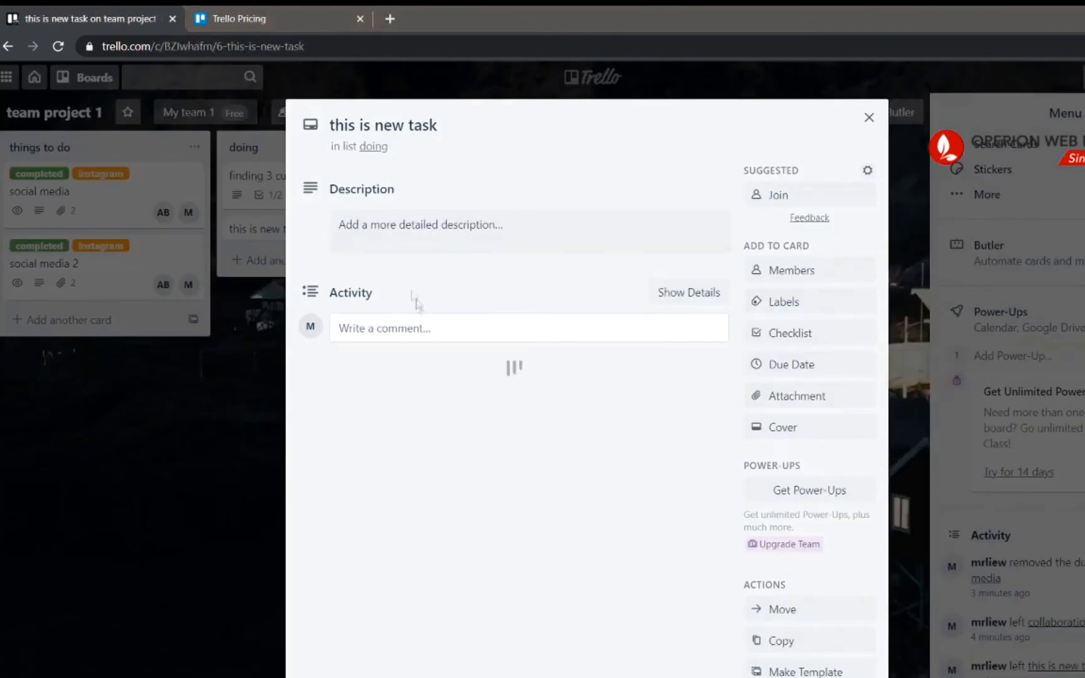
left_click(454, 242)
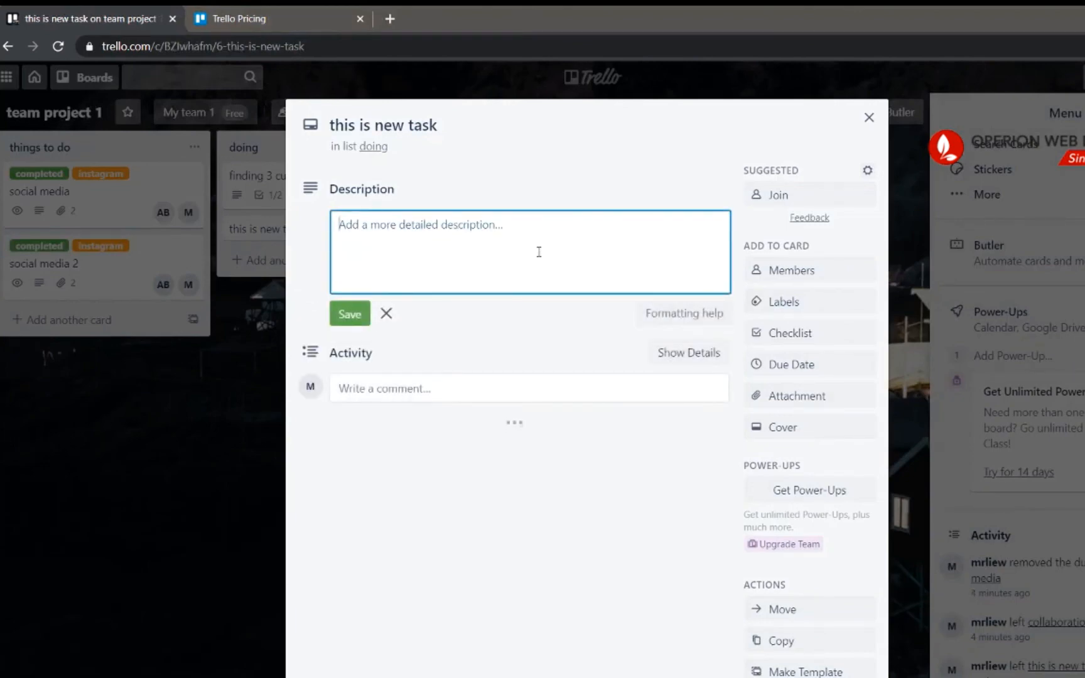
left_click(680, 313)
scroll(717, 252, "down", 3)
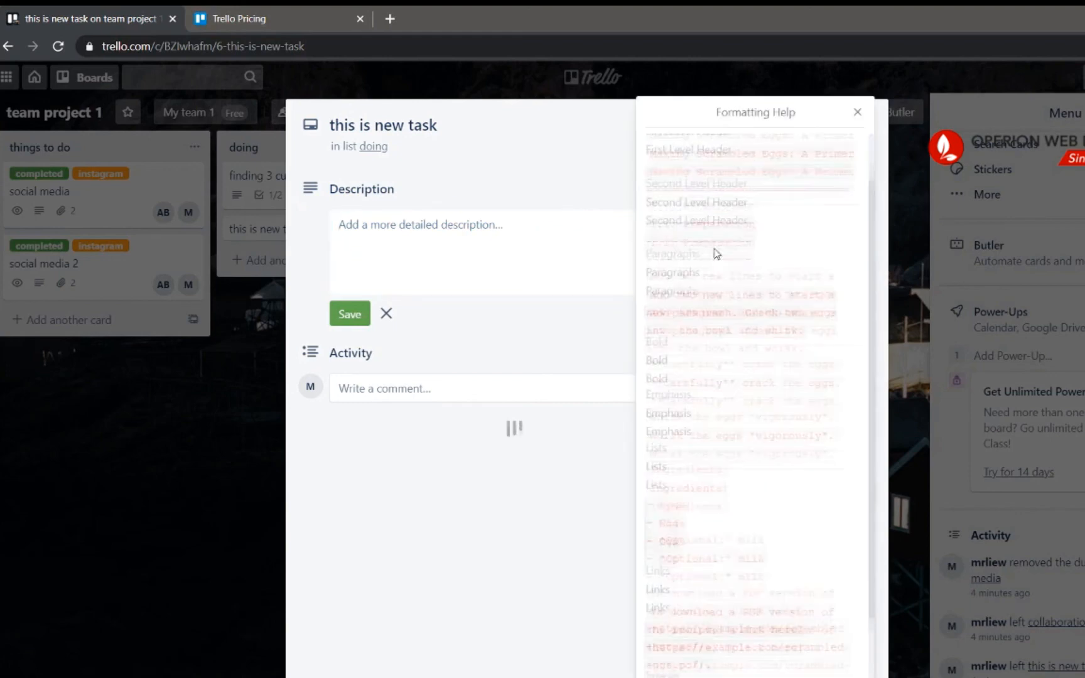
scroll(769, 308, "up", 3)
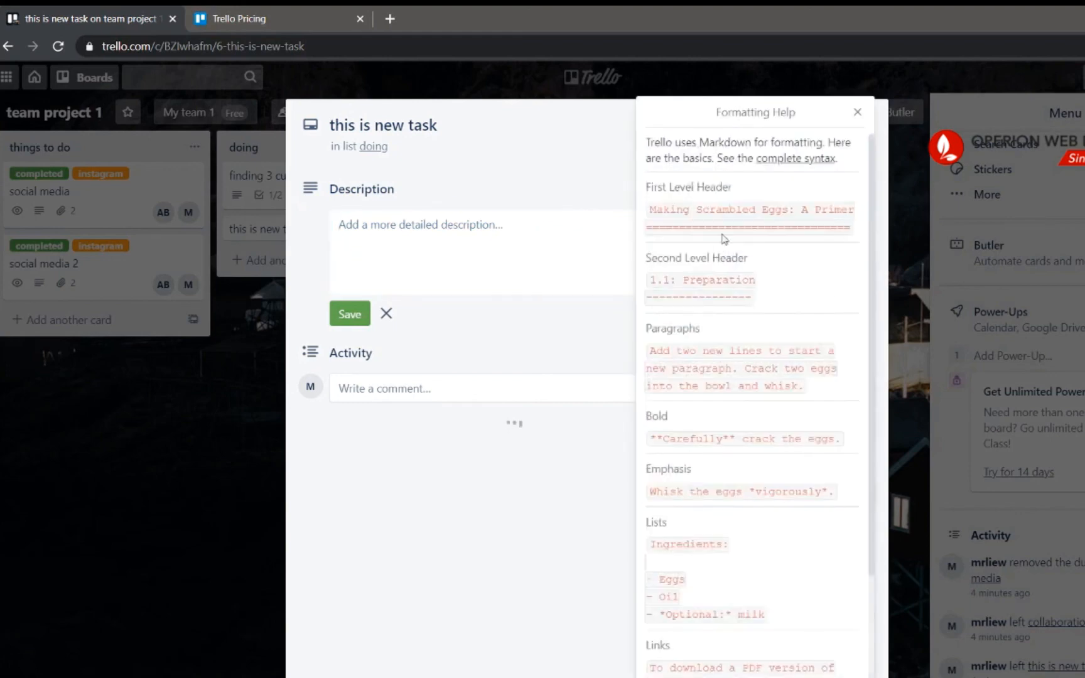
scroll(697, 262, "down", 2)
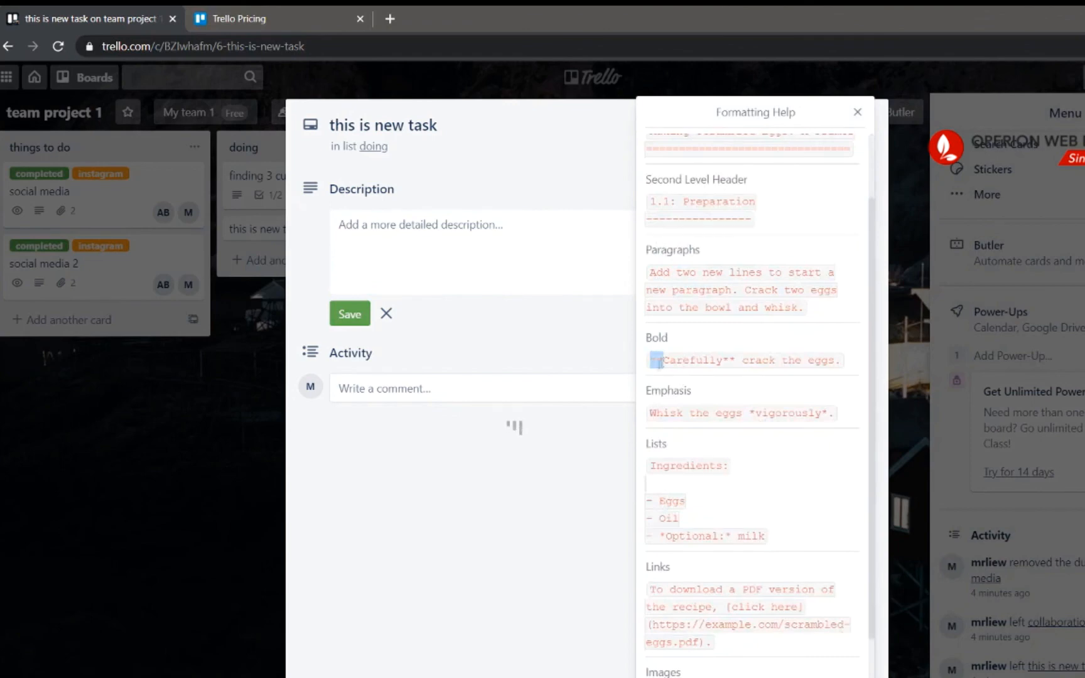
Step: Draft "** HELLO**" with bold markers as the description of the this is new task card
left_click(408, 250)
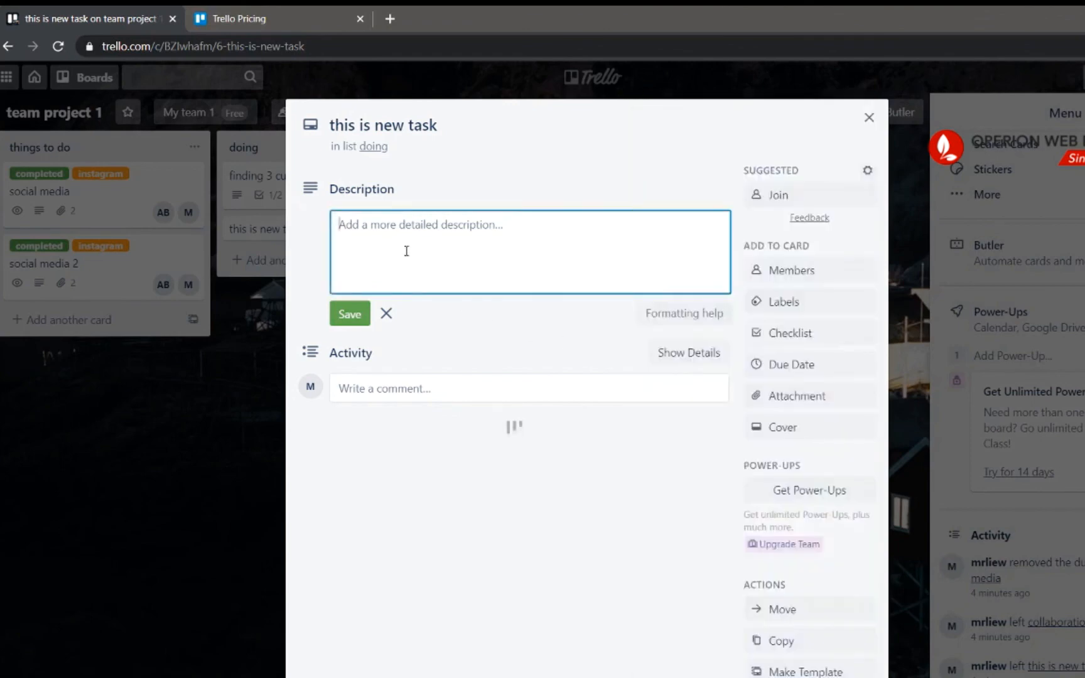
type("88")
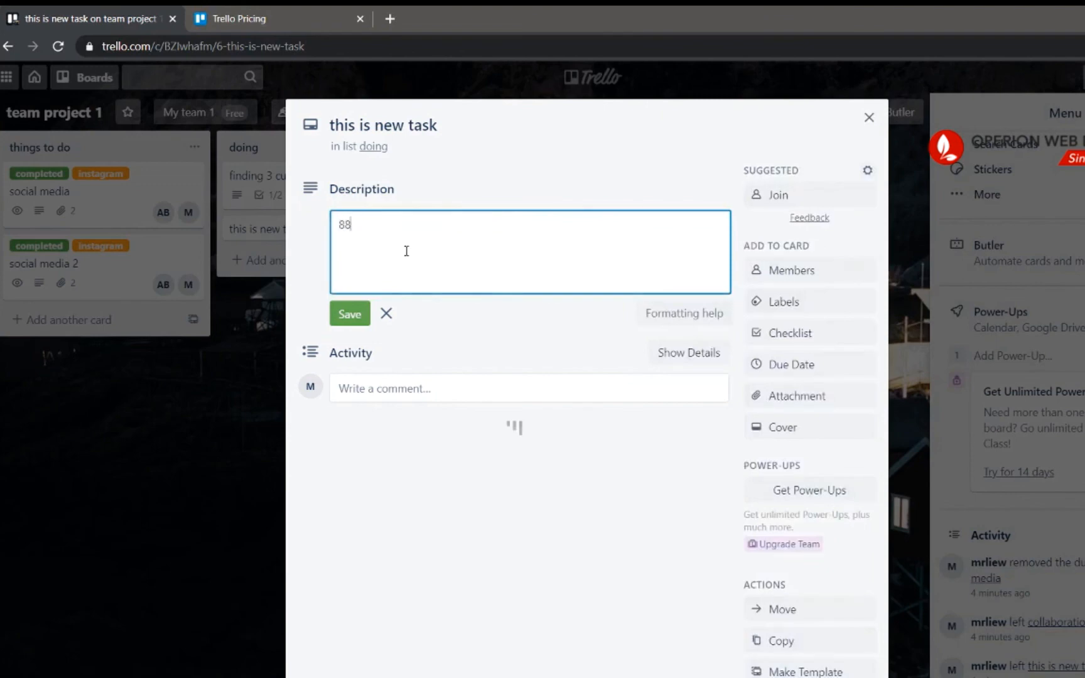
key("BackSpace")
key("BackSpace")
type("*")
Step: Check the formatting help again for headers, bold text and lists, and close the card without saving the description
left_click(684, 313)
scroll(719, 288, "down", 3)
scroll(717, 523, "up", 3)
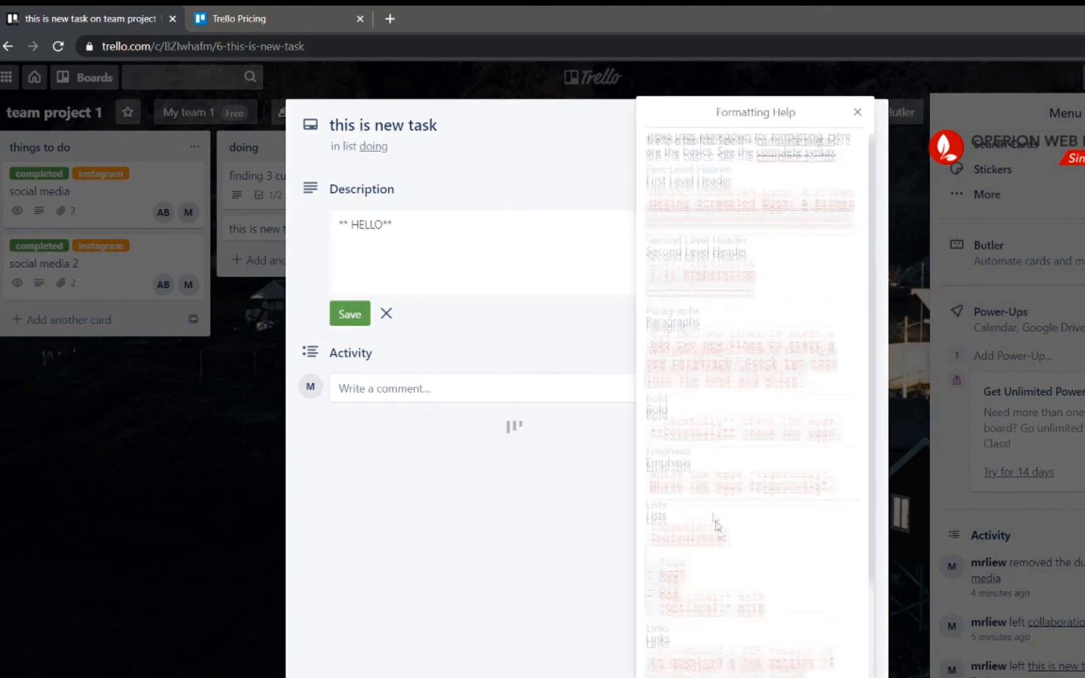
scroll(670, 416, "down", 3)
scroll(692, 395, "up", 3)
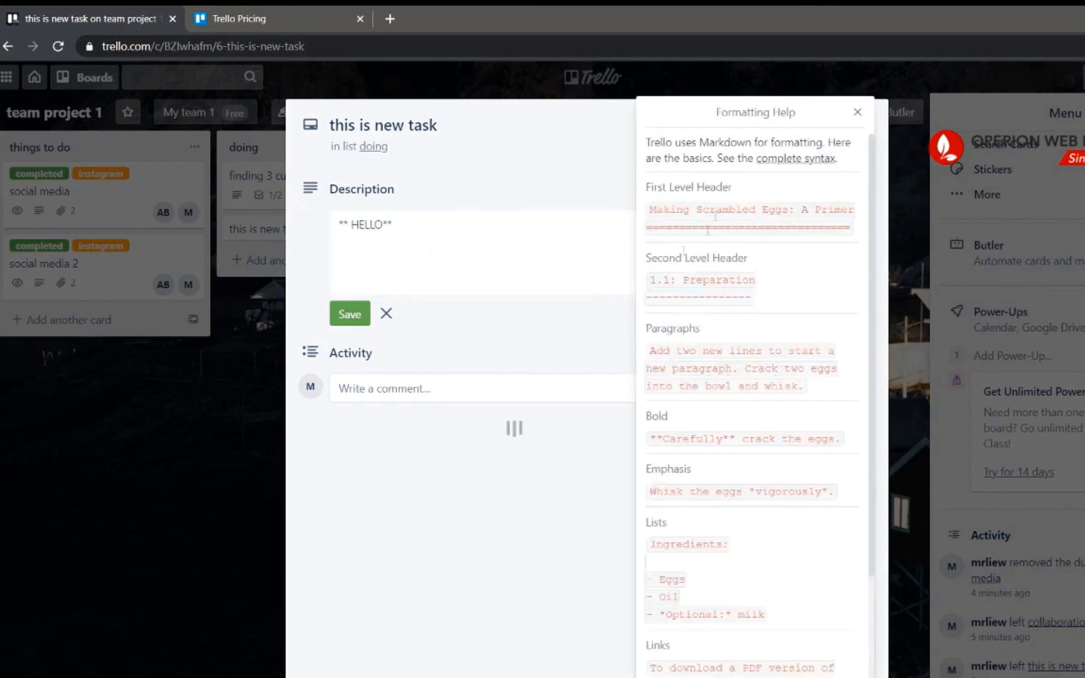
left_click(483, 239)
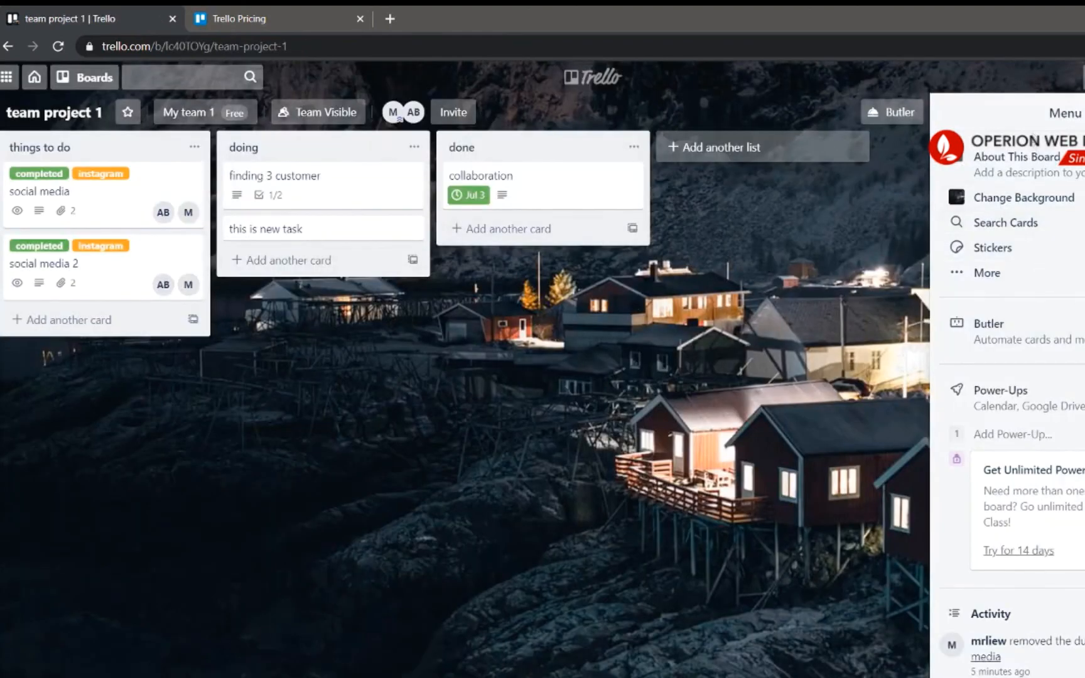
Step: Place a green check mark sticker on the collaboration card and warning stickers on the social media and social media 2 cards
left_click(1027, 256)
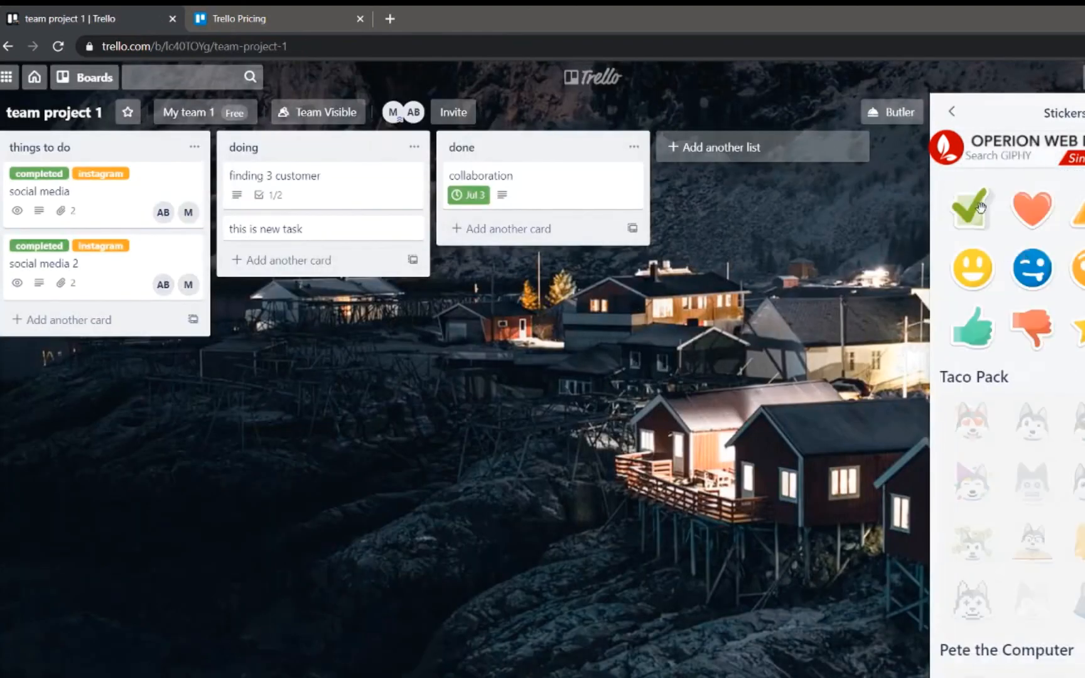
left_click_drag(972, 207, 562, 182)
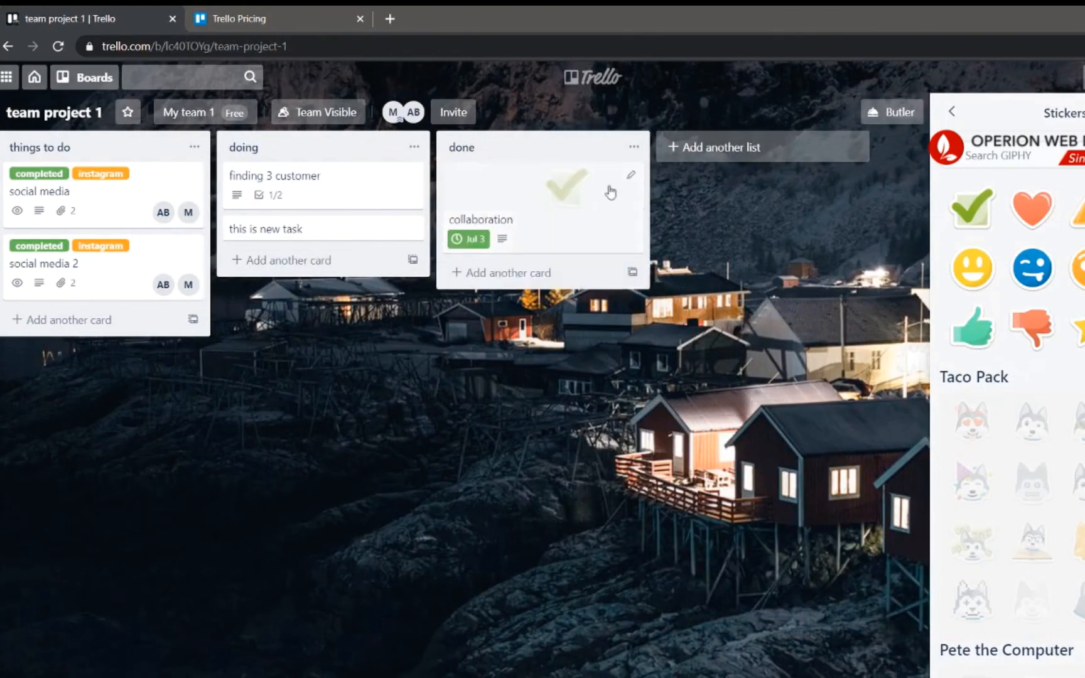
left_click_drag(1079, 210, 146, 199)
left_click_drag(1078, 214, 146, 331)
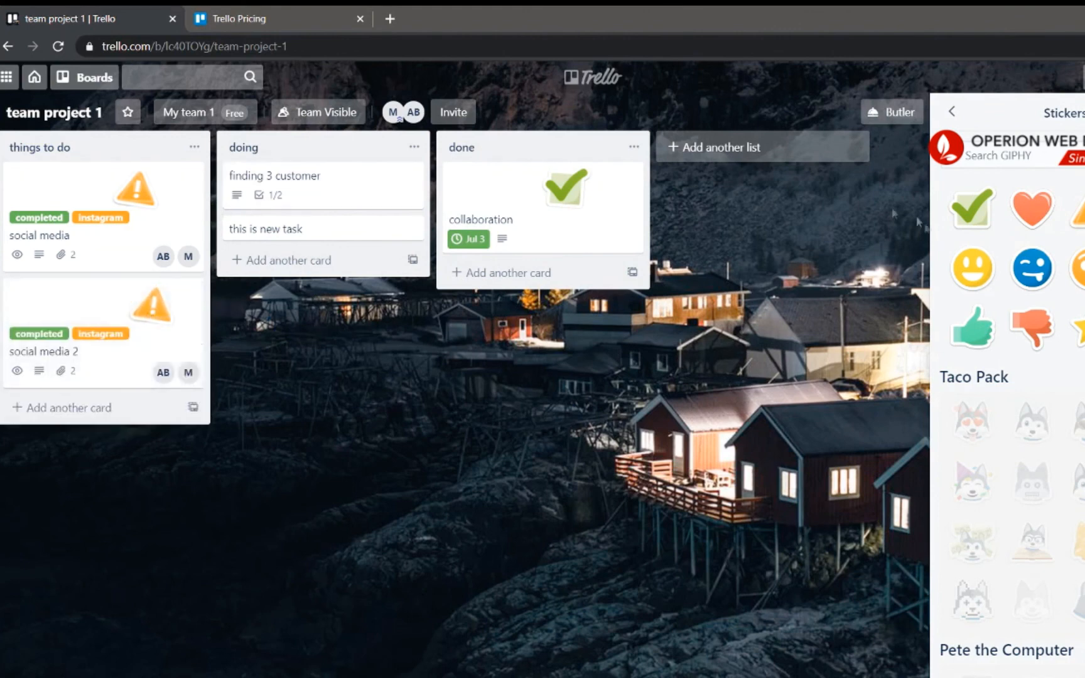